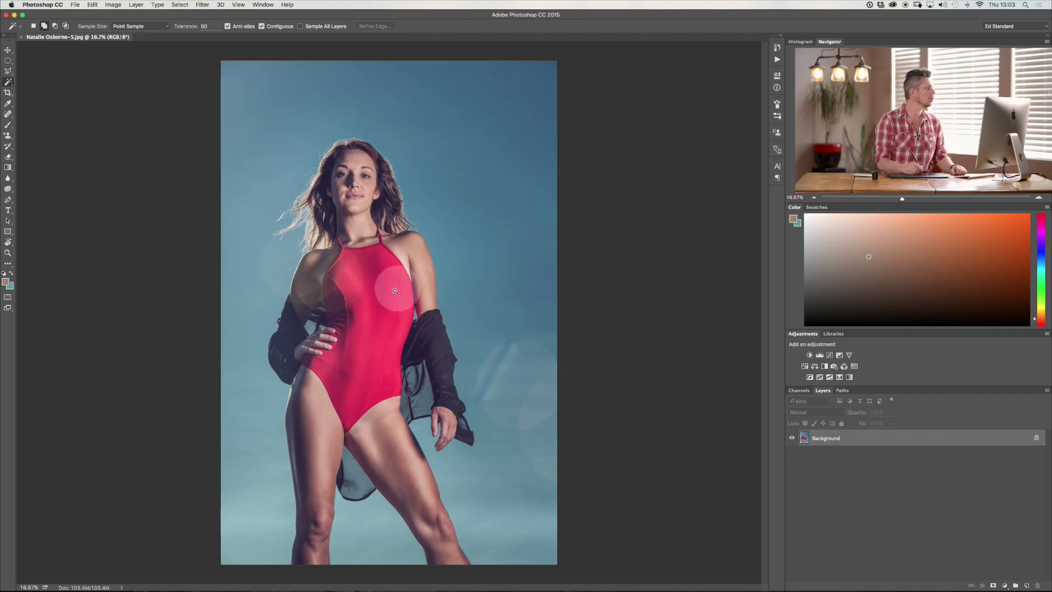
# Add a blank layer above the photo and set the foreground colour to bright red for the Brush tool.
pyautogui.press('super+shift+n')
pyautogui.press('Return')
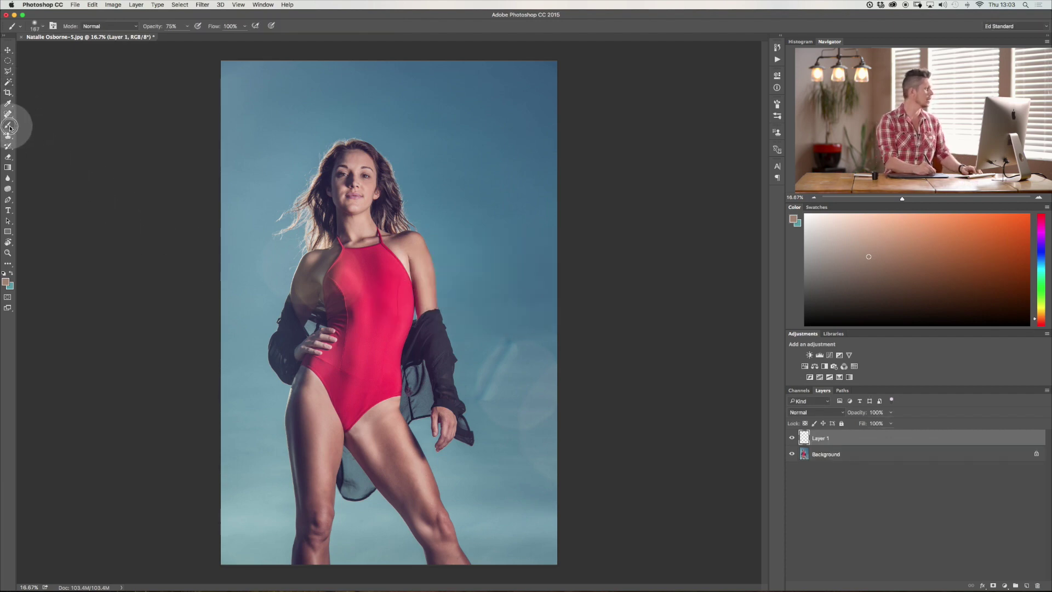
pyautogui.click(7, 282)
pyautogui.moveTo(504, 165); pyautogui.dragTo(574, 110)
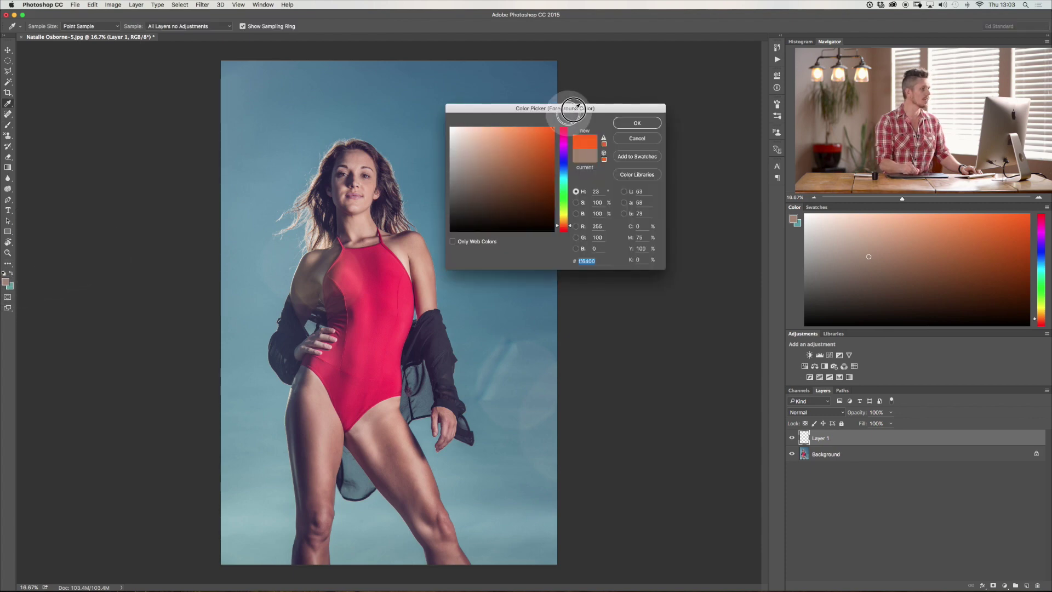
pyautogui.moveTo(563, 146); pyautogui.dragTo(619, 106)
pyautogui.click(623, 123)
pyautogui.press('b')
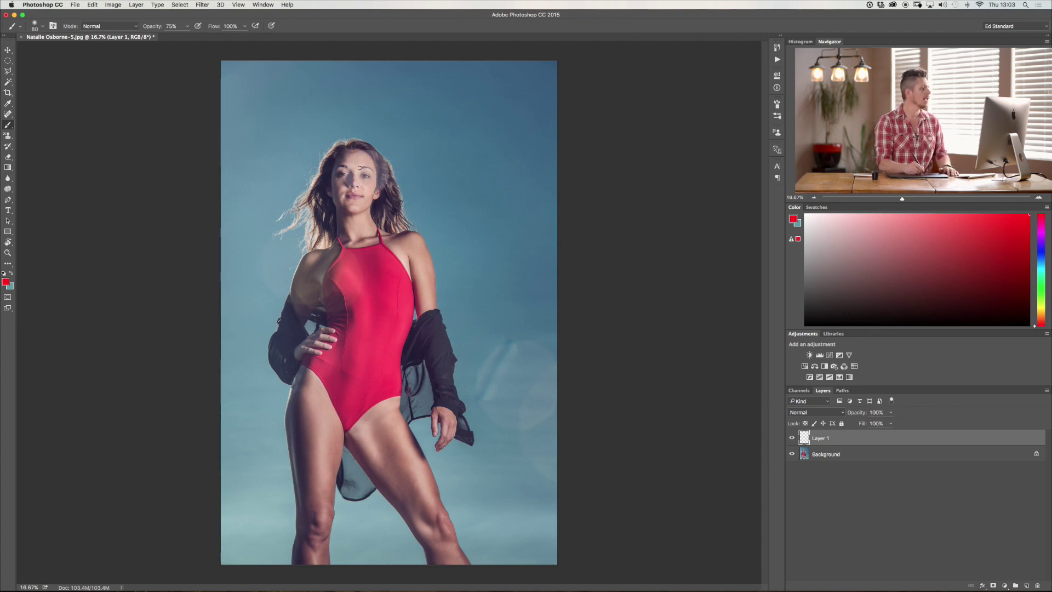
# Circle the wispy hair, the sheer jacket fabric beside the hip and the shadowed outer thigh with red brush strokes.
pyautogui.moveTo(293, 170)
pyautogui.mouseDown()
pyautogui.moveTo(274, 183)
pyautogui.moveTo(323, 230)
pyautogui.moveTo(295, 172)
pyautogui.mouseUp()
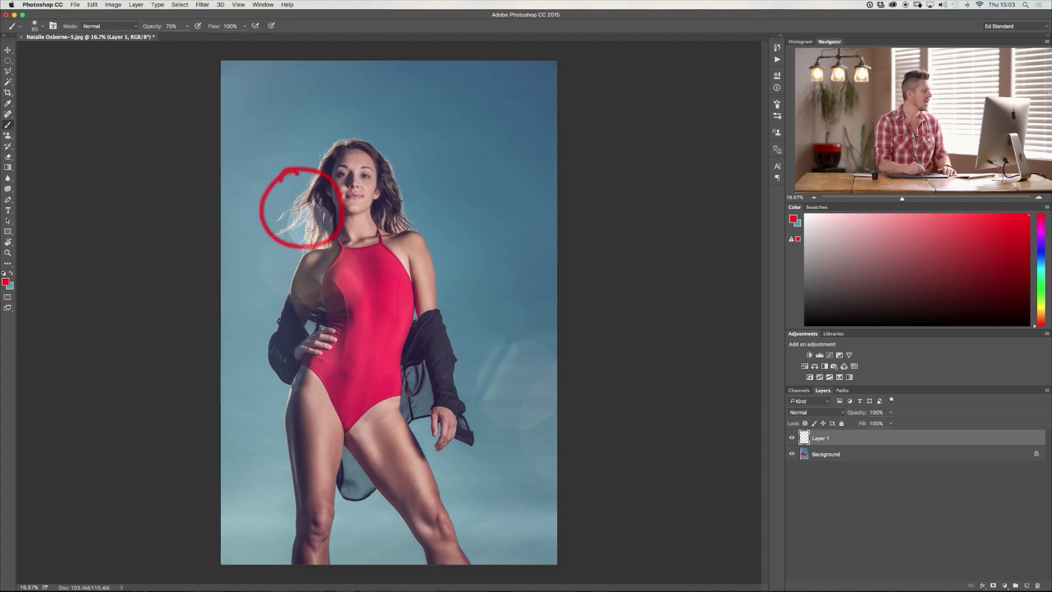
pyautogui.press('super+plus')
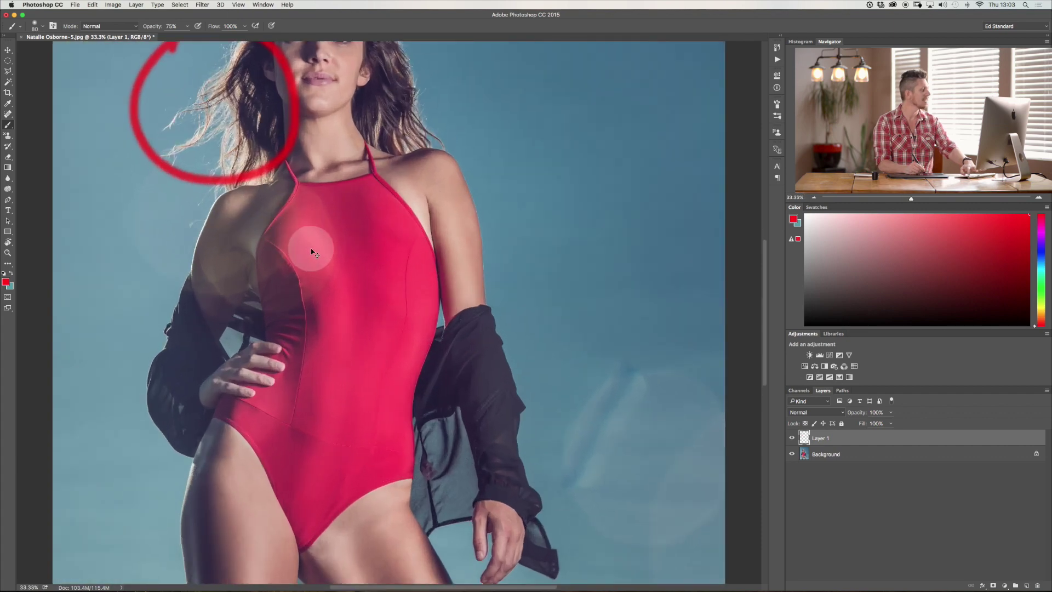
pyautogui.press('super+minus')
pyautogui.press('super+minus')
pyautogui.moveTo(417, 348)
pyautogui.mouseDown()
pyautogui.moveTo(460, 384)
pyautogui.moveTo(392, 362)
pyautogui.mouseUp()
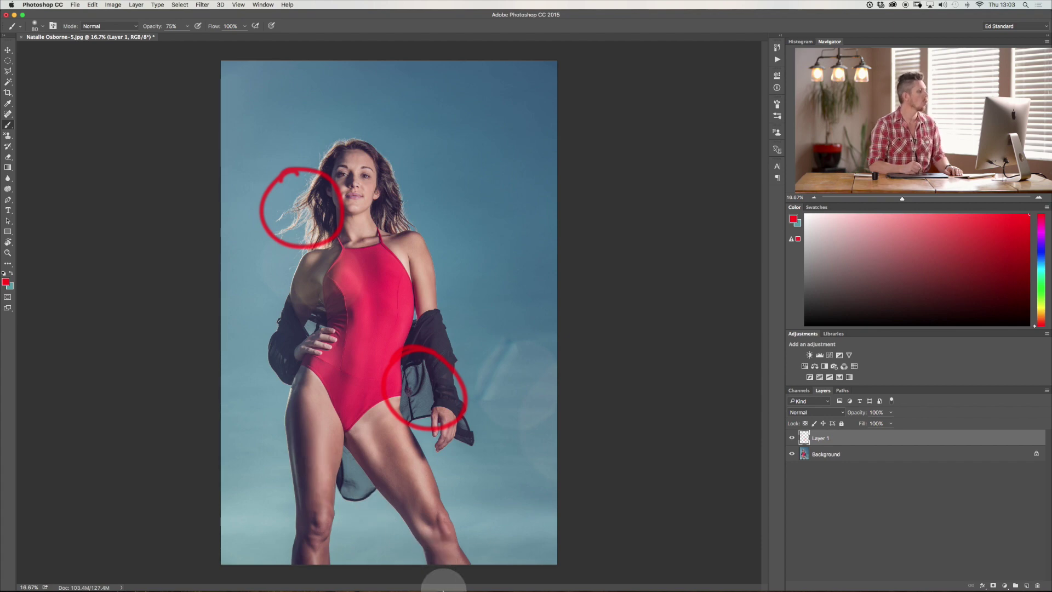
pyautogui.moveTo(442, 589)
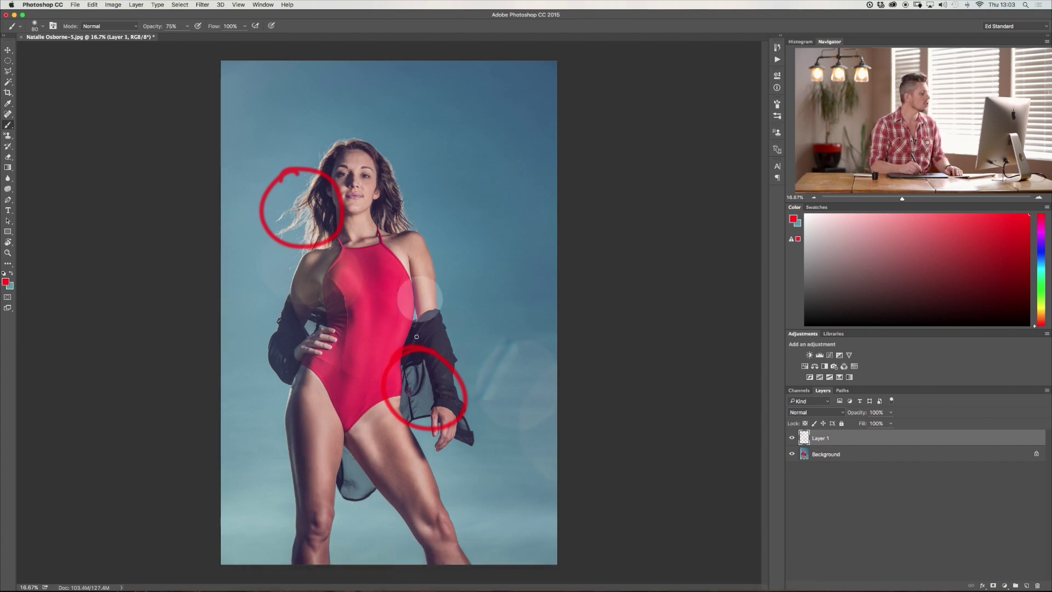
pyautogui.moveTo(282, 407)
pyautogui.mouseDown()
pyautogui.moveTo(299, 520)
pyautogui.moveTo(303, 470)
pyautogui.moveTo(272, 404)
pyautogui.mouseUp()
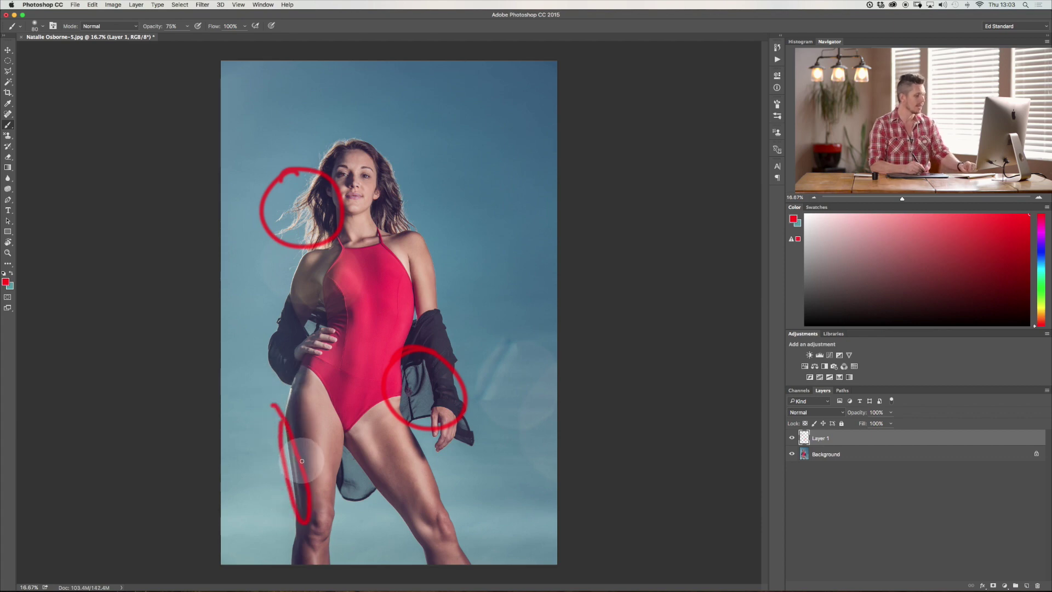
# Inspect the circled thigh edge and the sheer fabric between the legs up close, and delete the layer with the red marks.
pyautogui.press('super+plus')
pyautogui.press('super+plus')
pyautogui.press('super+plus')
pyautogui.press('super+plus')
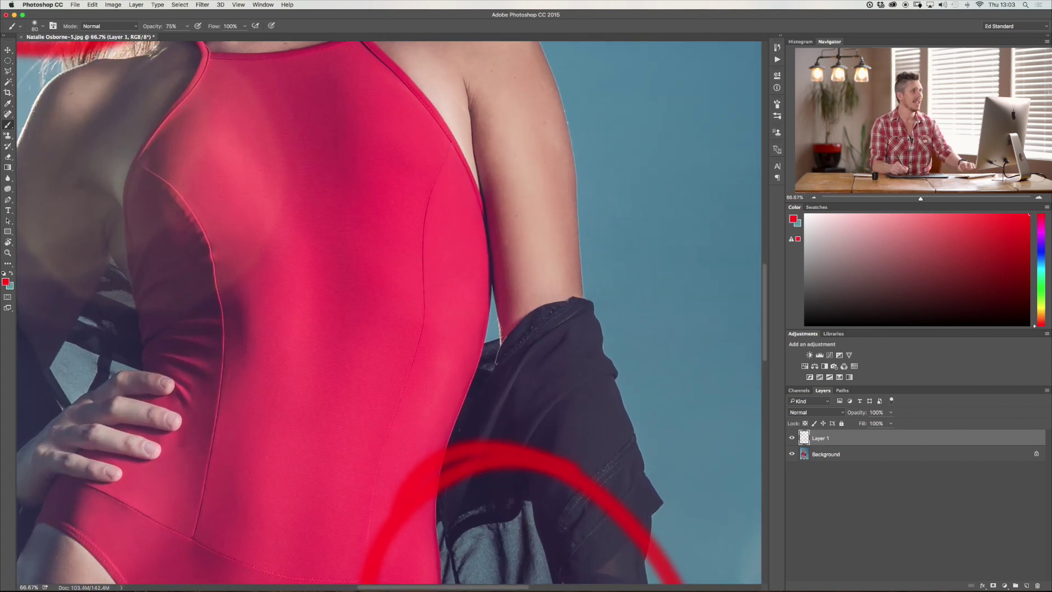
pyautogui.moveTo(455, 548); pyautogui.dragTo(598, 278)
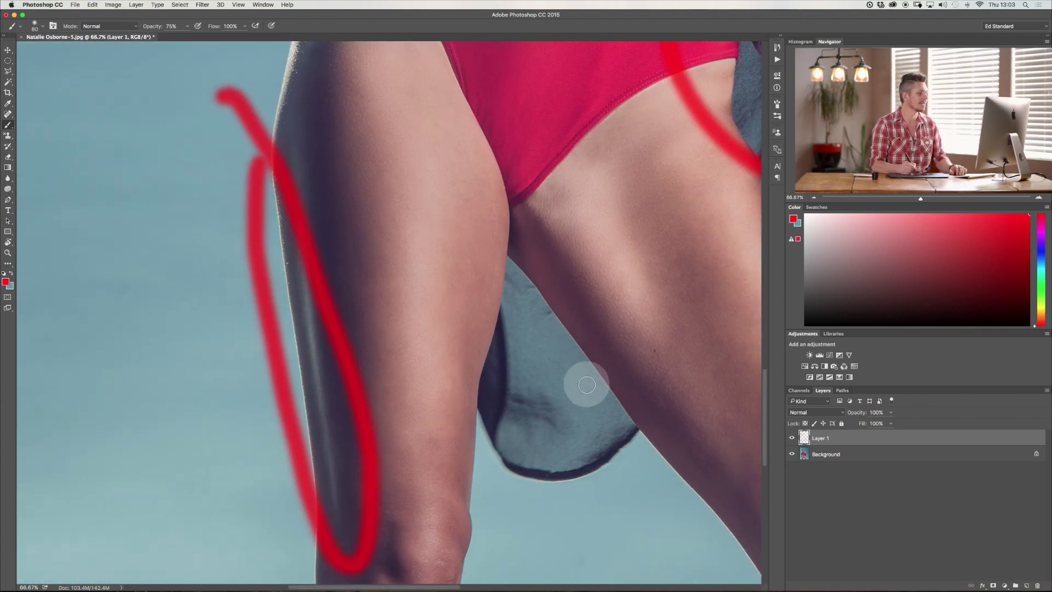
pyautogui.press('super+minus')
pyautogui.press('super+minus')
pyautogui.press('super+minus')
pyautogui.press('super+minus')
pyautogui.press('super+minus')
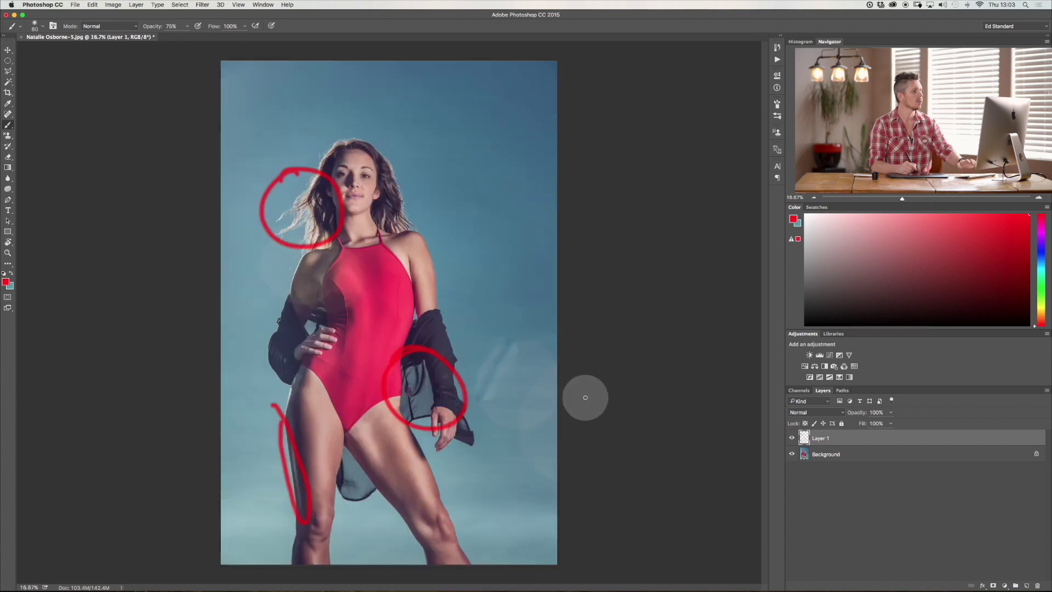
pyautogui.press('Delete')
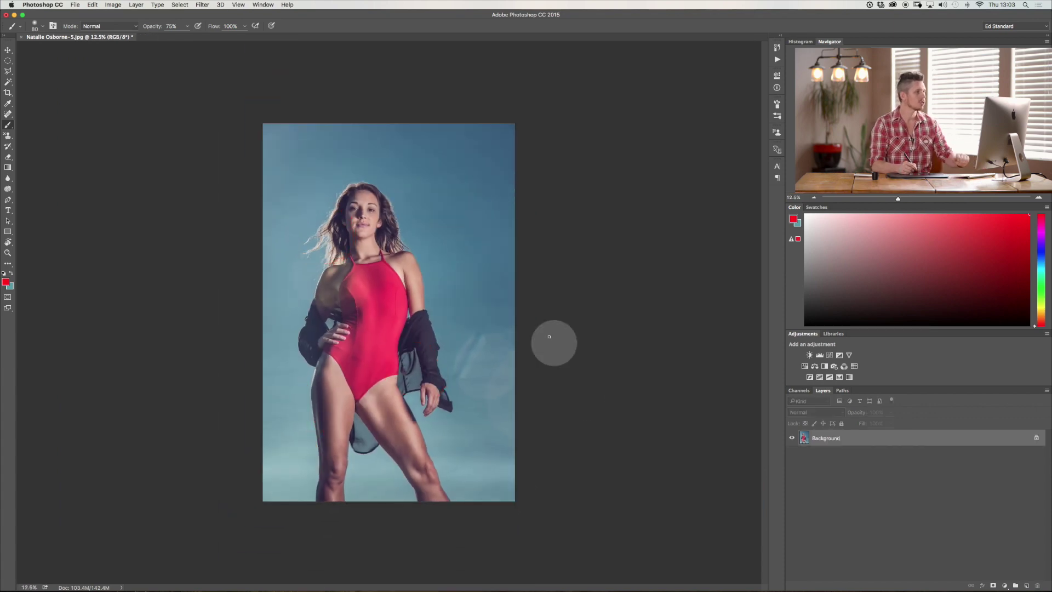
# Select the blue background around the woman with the Magic Wand at tolerance 50, adding the areas near her hair and between her legs.
pyautogui.click(10, 82)
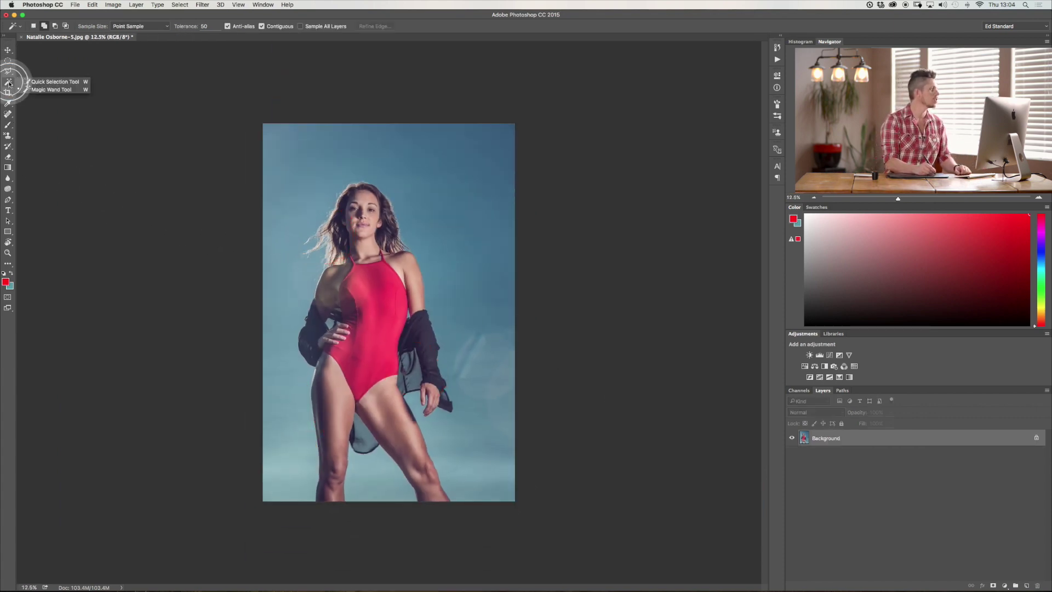
pyautogui.click(25, 90)
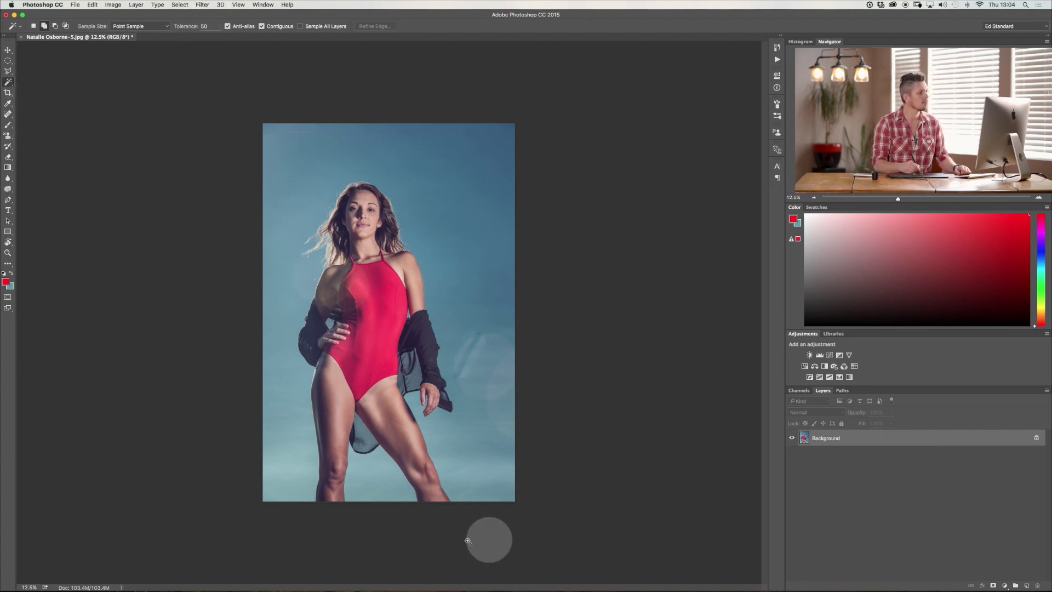
pyautogui.click(456, 348)
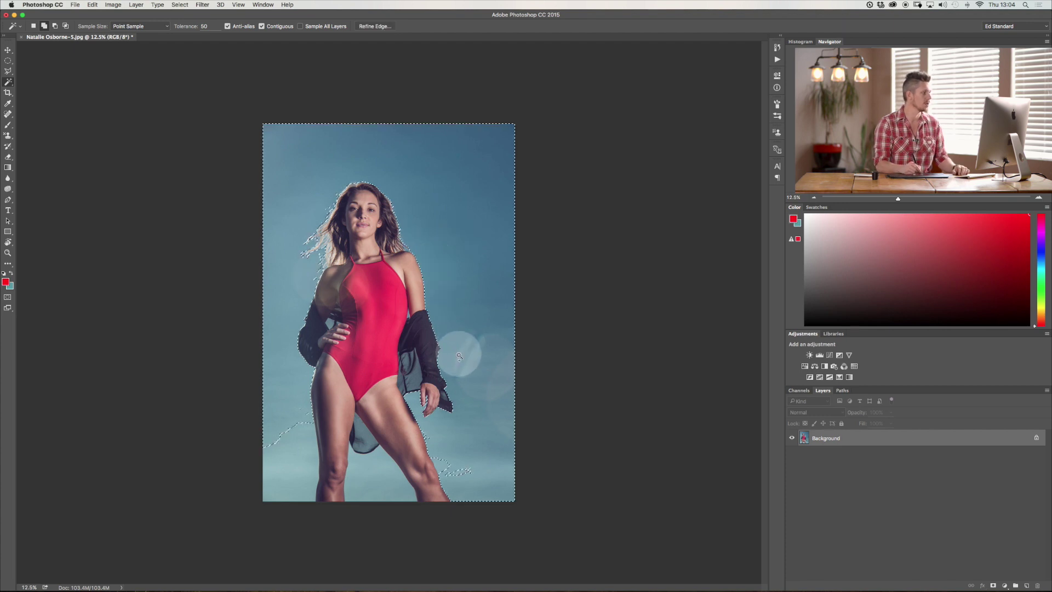
pyautogui.click(317, 203)
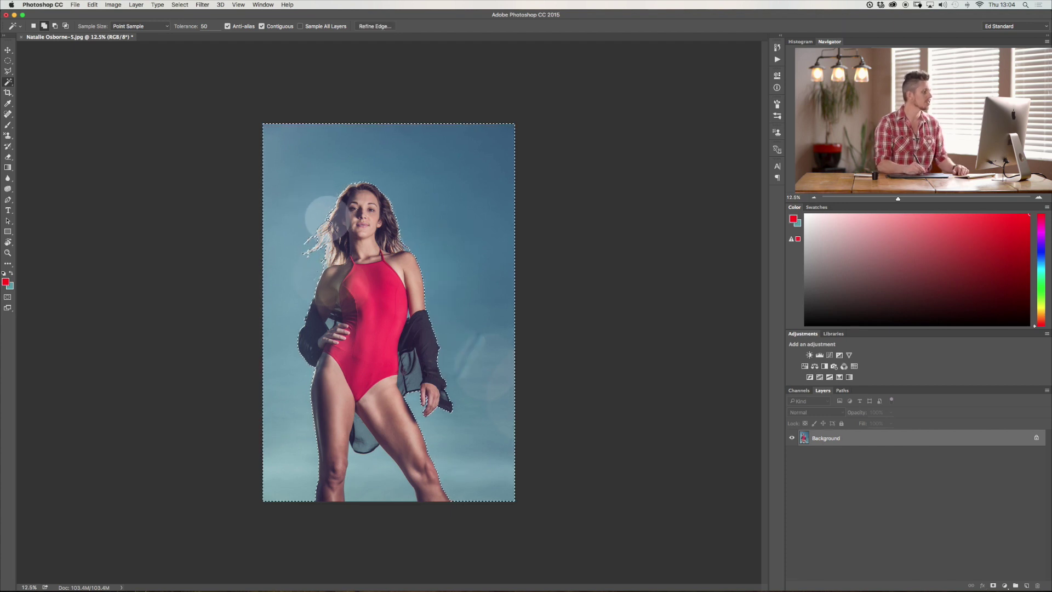
pyautogui.click(381, 494)
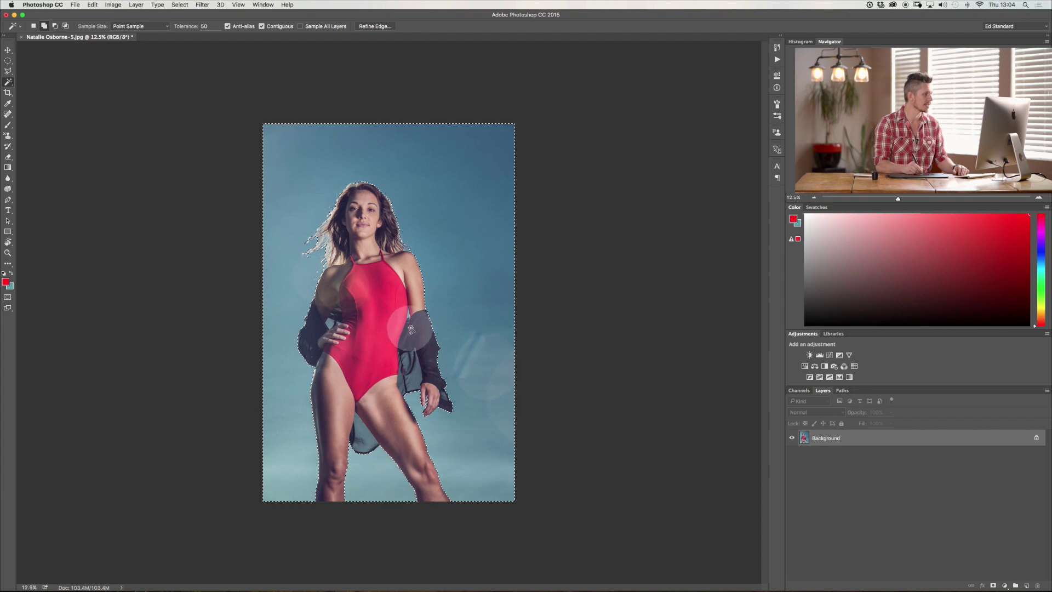
pyautogui.scroll(3, 413, 358)
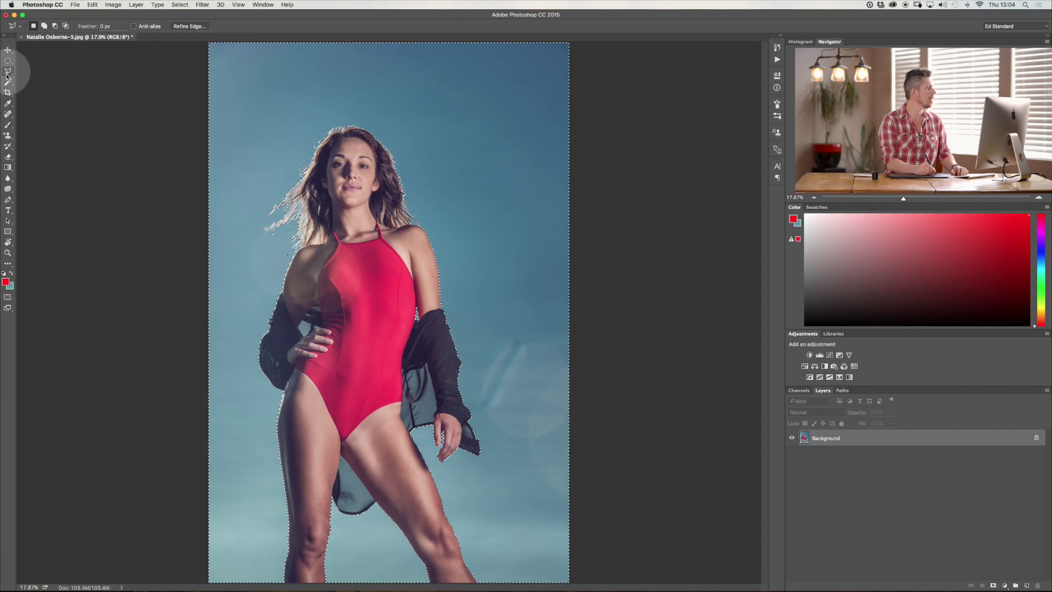
# Switch to the Quick Selection tool and open Refine Edge for the background selection, with the dialog clear of the figure.
pyautogui.click(29, 82)
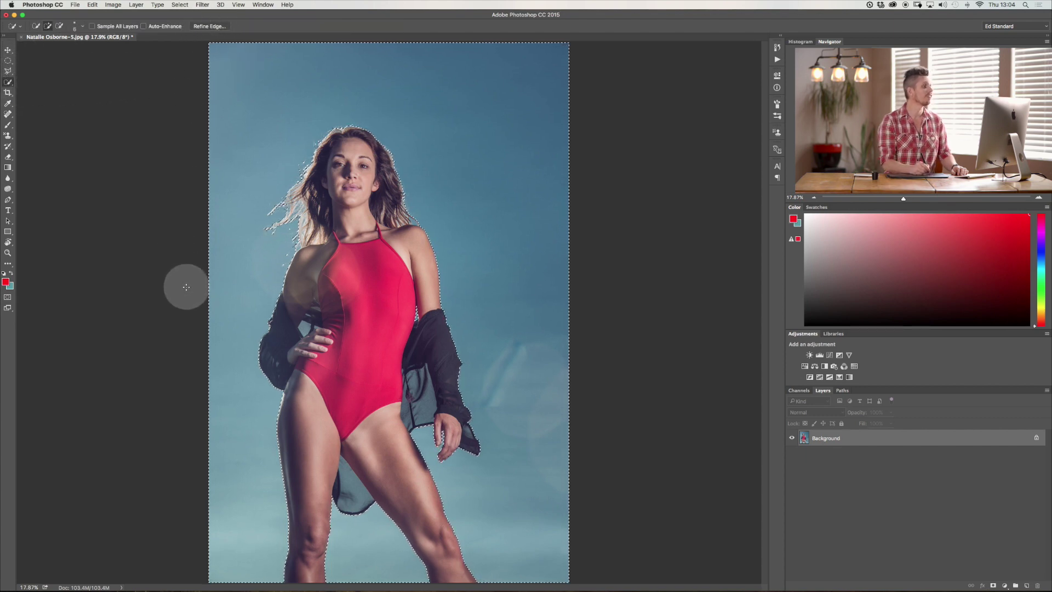
pyautogui.click(209, 27)
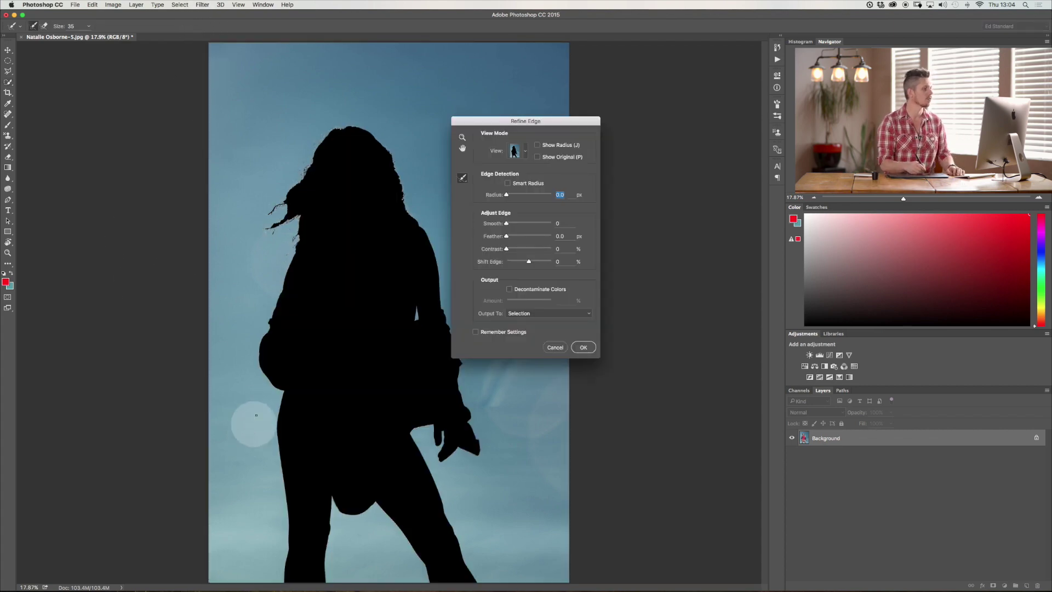
pyautogui.moveTo(546, 120); pyautogui.dragTo(660, 99)
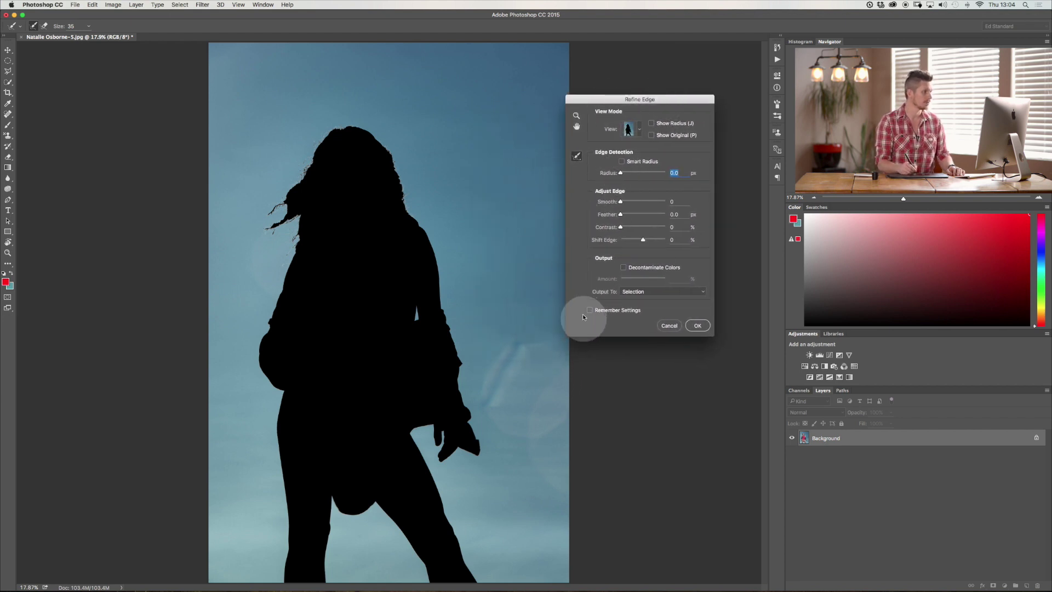
# Preview the selection in the Marching Ants, Overlay, On Black, On White, Black & White, On Layers and Reveal Layer views, and cancel Refine Edge.
pyautogui.click(638, 131)
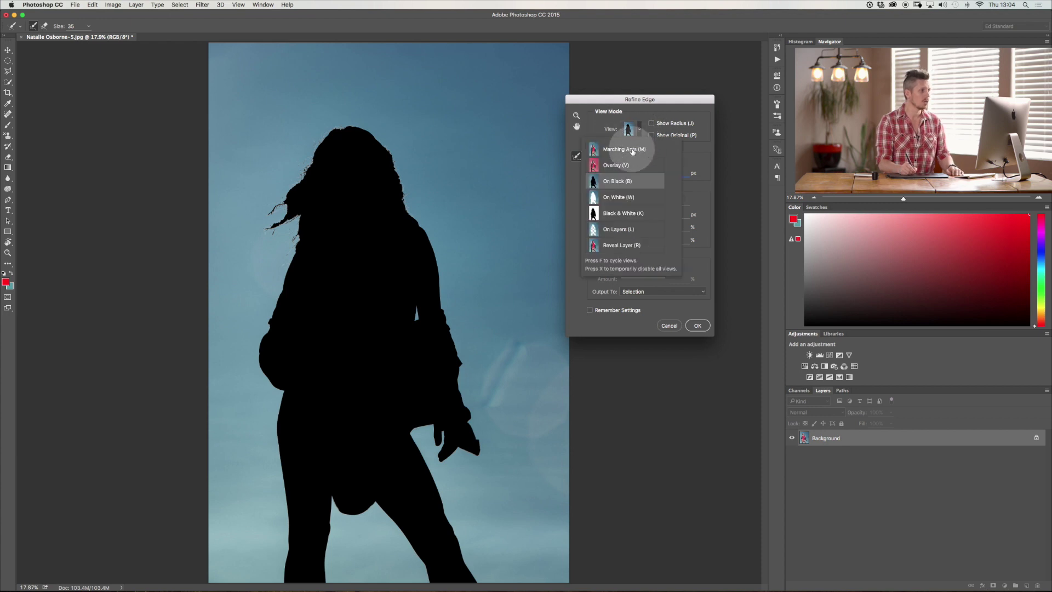
pyautogui.click(631, 149)
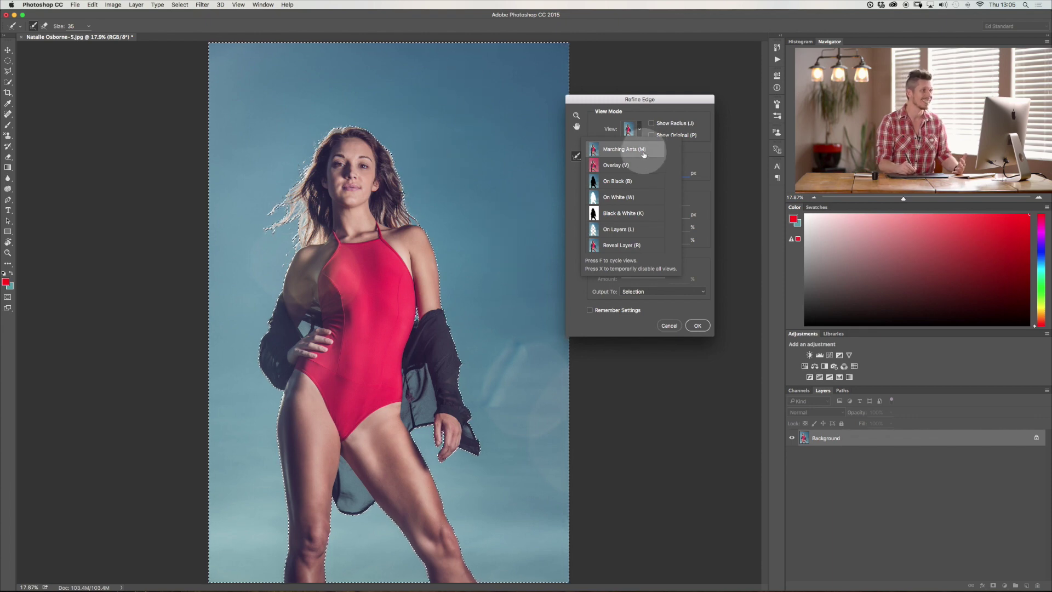
pyautogui.click(633, 172)
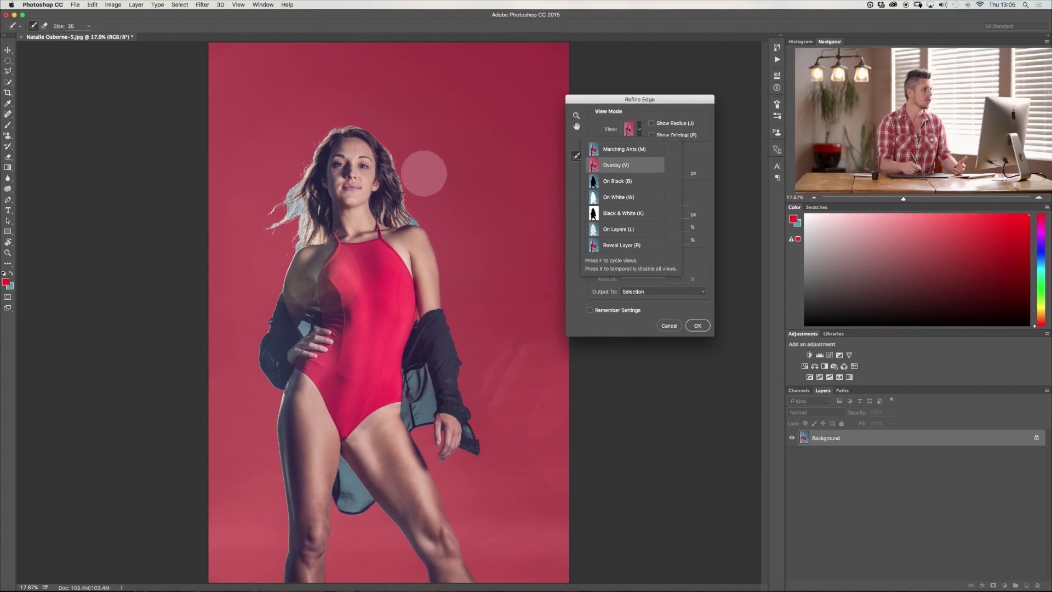
pyautogui.click(621, 183)
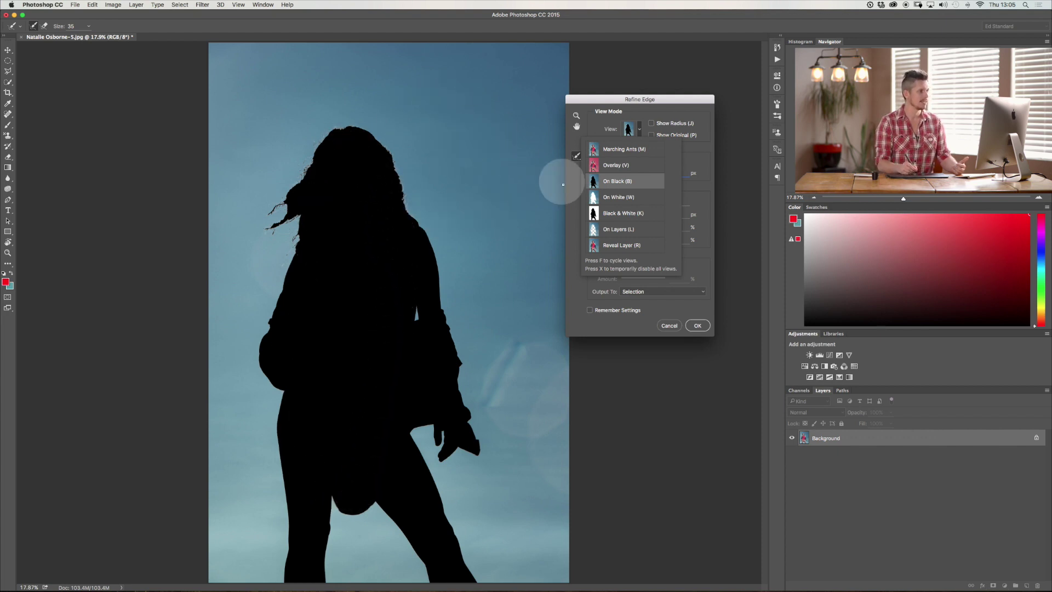
pyautogui.click(613, 199)
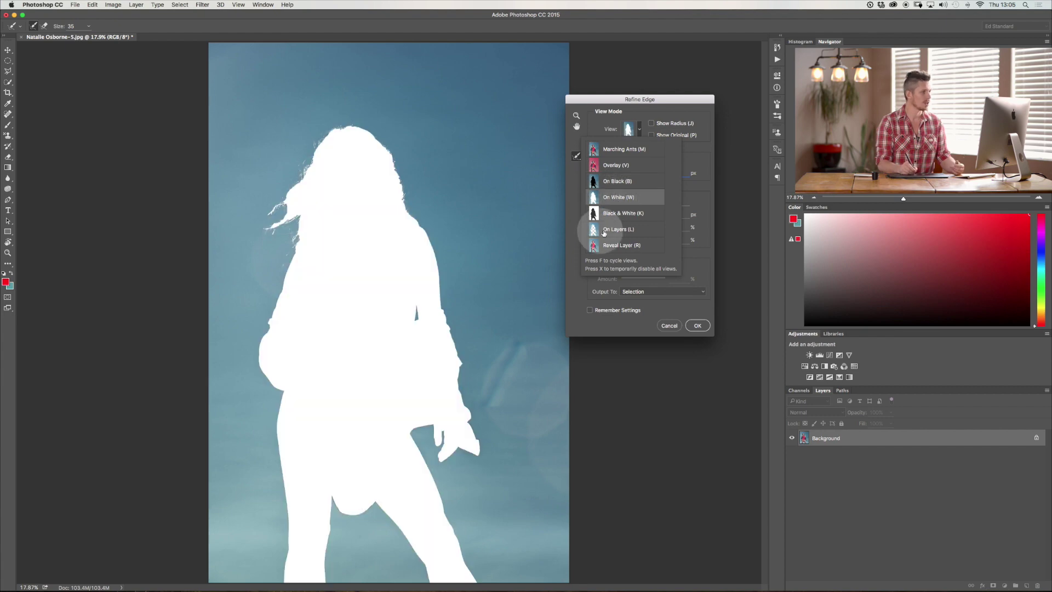
pyautogui.click(618, 214)
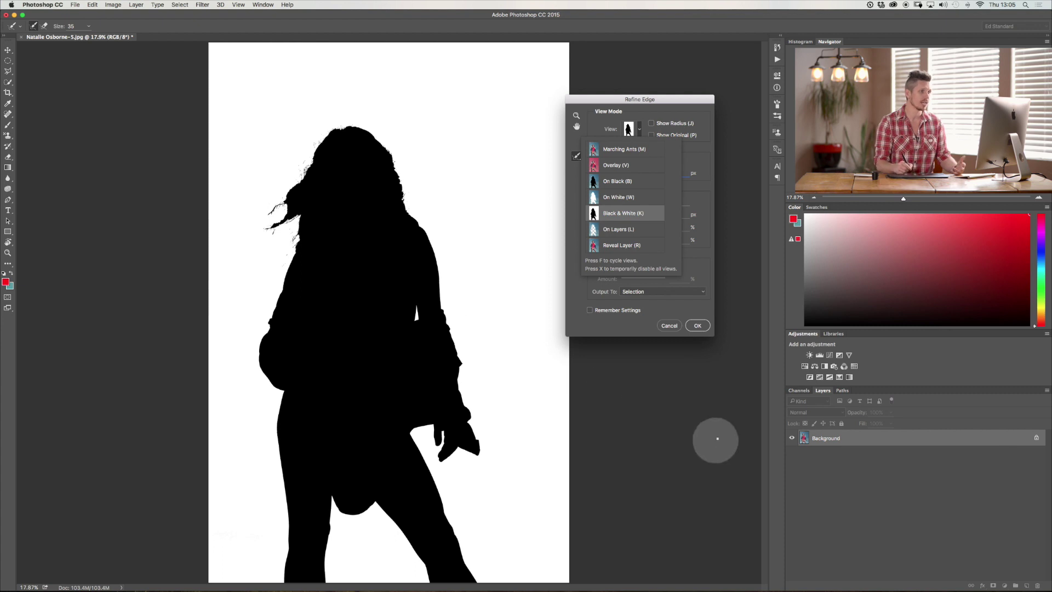
pyautogui.click(637, 230)
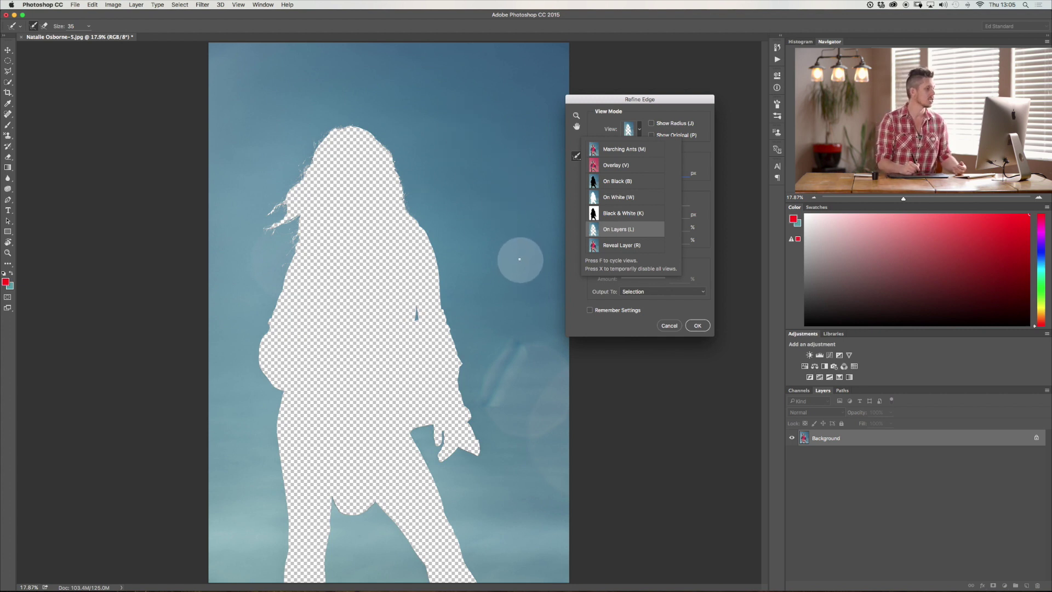
pyautogui.click(625, 245)
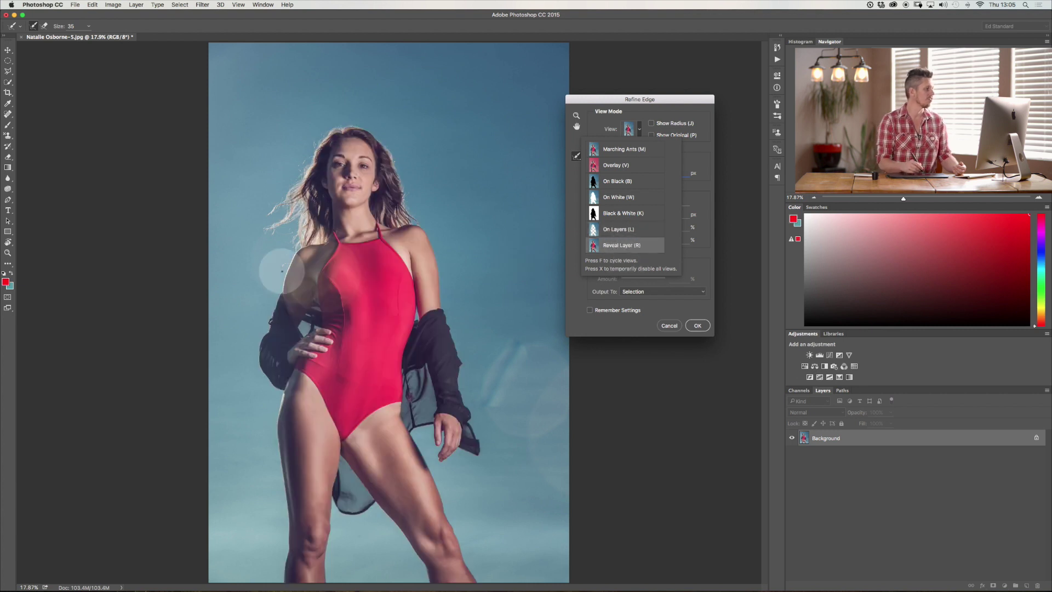
pyautogui.click(695, 106)
pyautogui.click(668, 324)
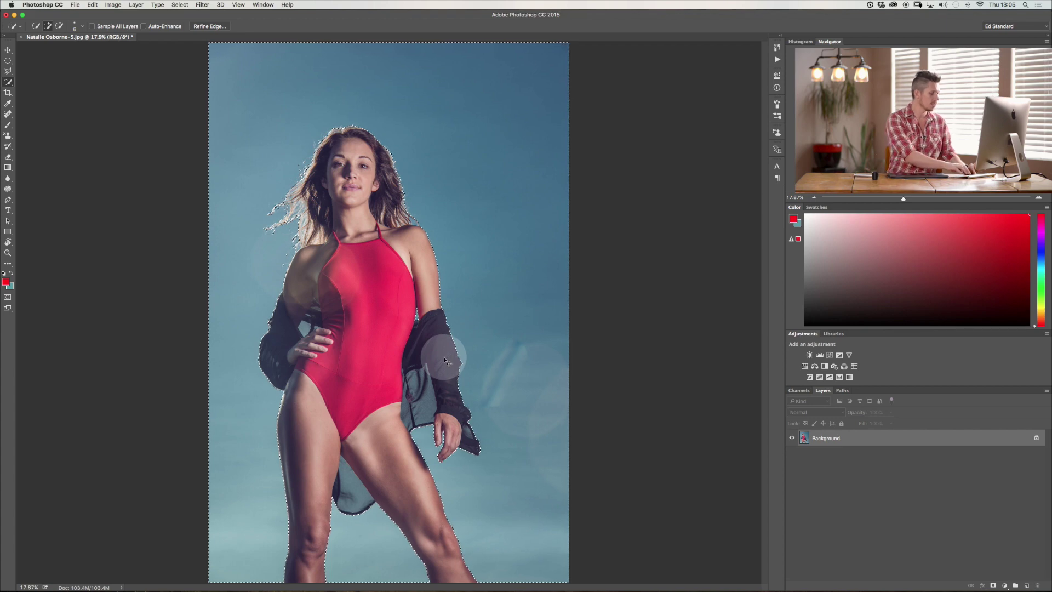
# Invert the selection so it covers the woman, reopen Refine Edge and keep the On Black view.
pyautogui.press('super+shift+i')
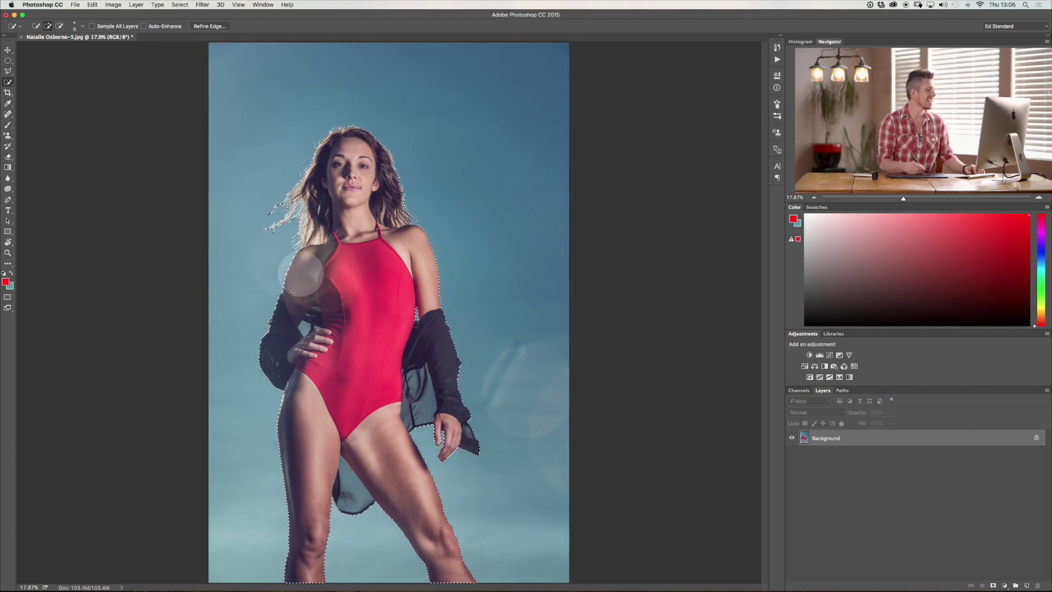
pyautogui.click(221, 28)
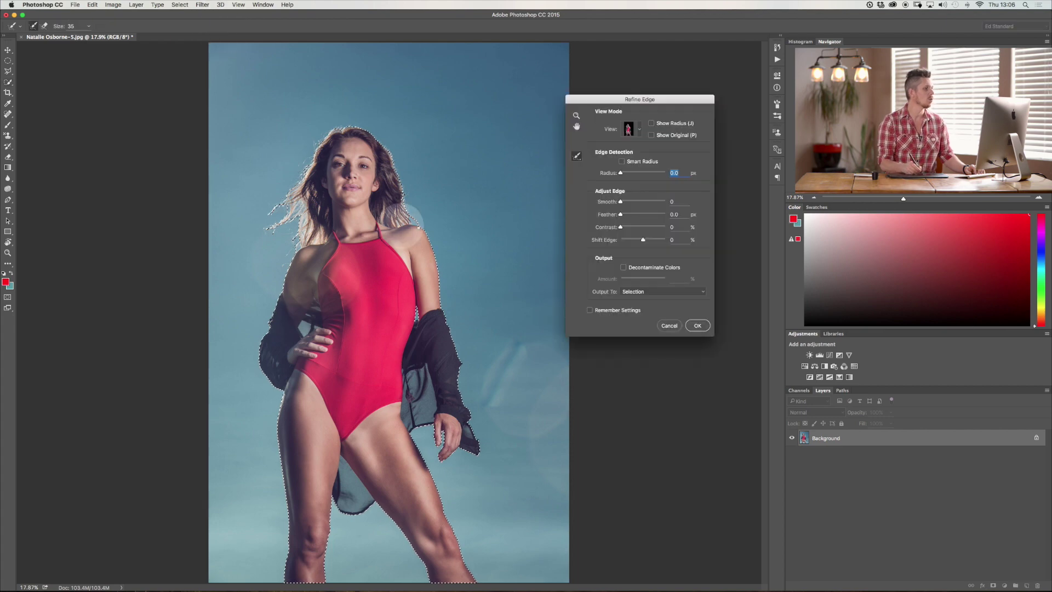
pyautogui.click(629, 128)
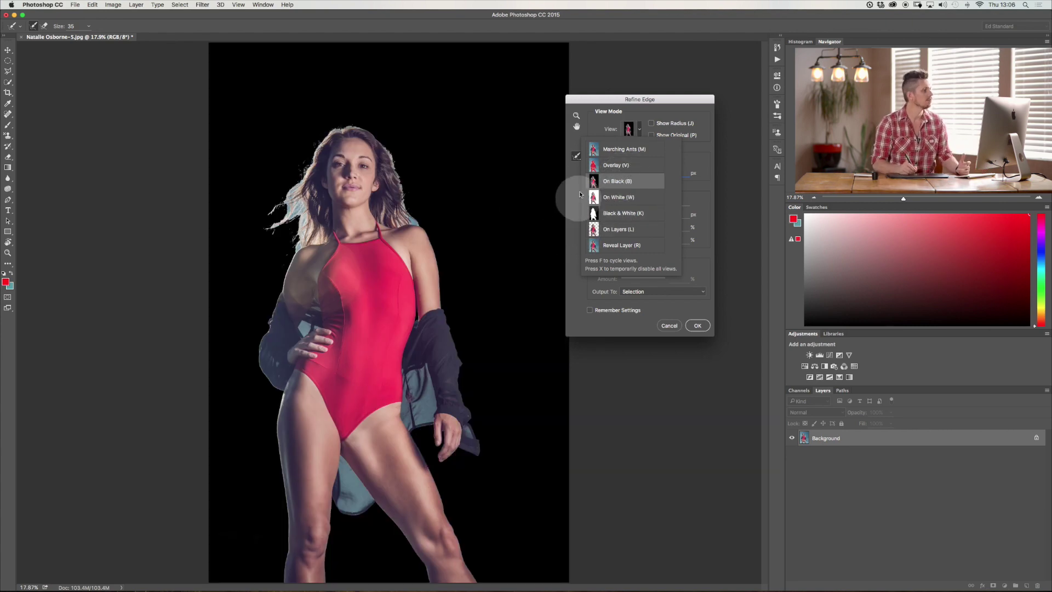
pyautogui.click(656, 108)
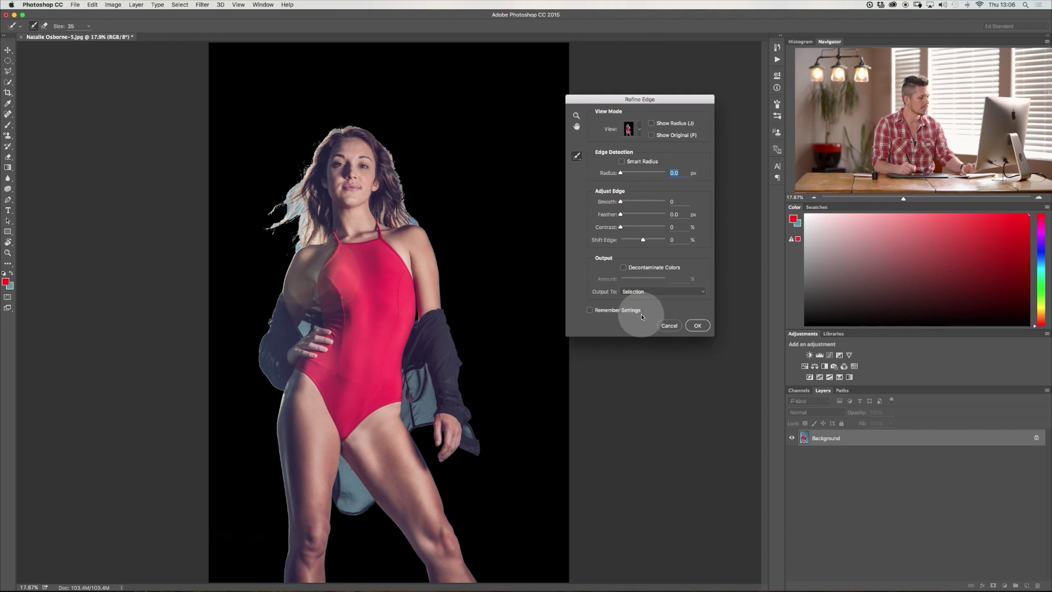
# Raise the Smooth setting to 44 and on to 75 while checking the jacket edge around the bent arm up close.
pyautogui.press('super+equal')
pyautogui.press('super+equal')
pyautogui.press('super+equal')
pyautogui.press('super+equal')
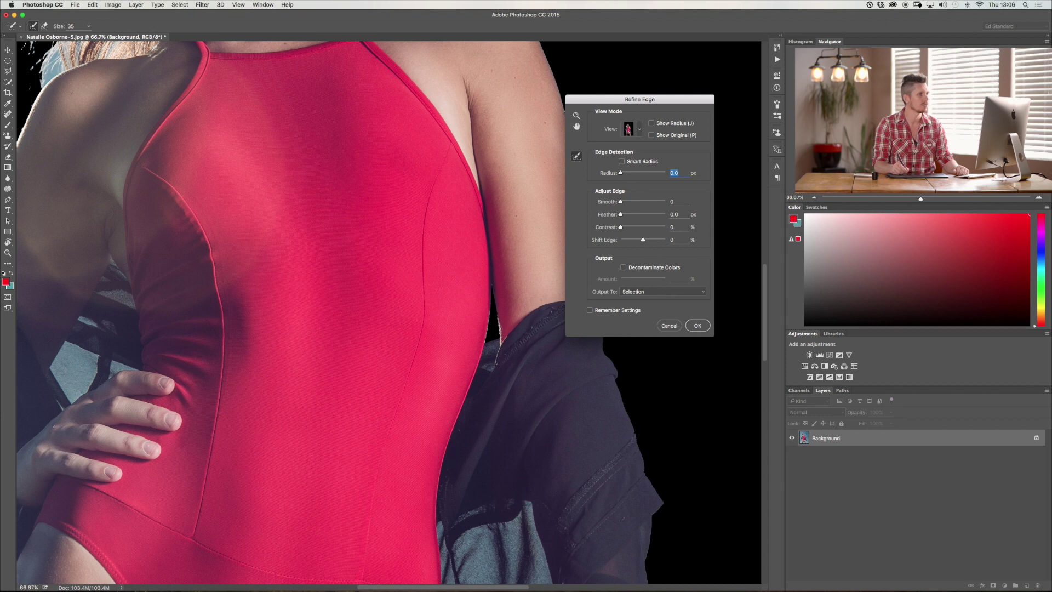
pyautogui.hscroll(-2, 558, 211)
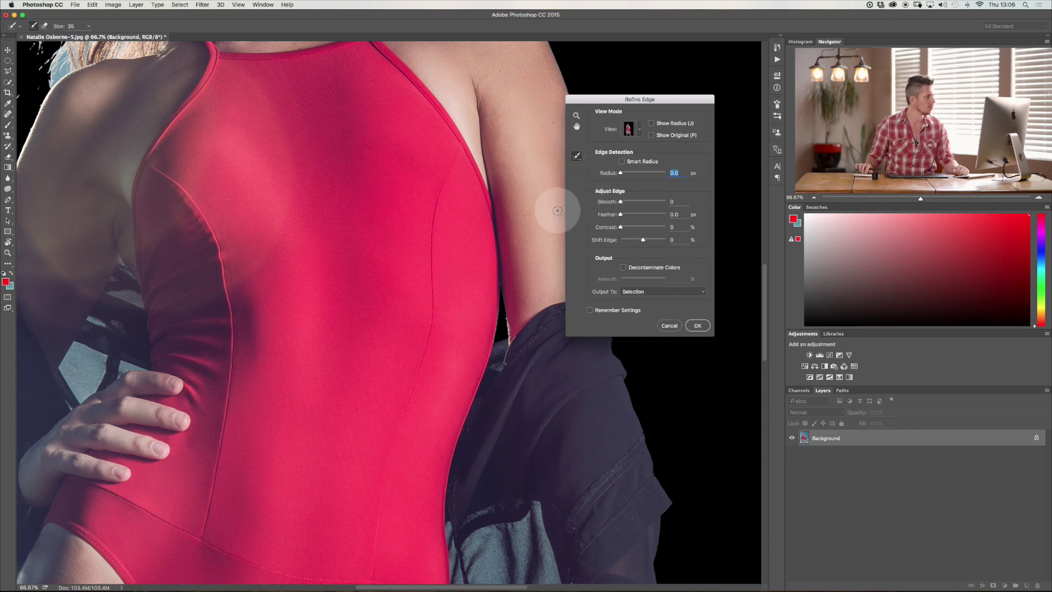
pyautogui.hscroll(-10, 557, 210)
pyautogui.scroll(3, 558, 211)
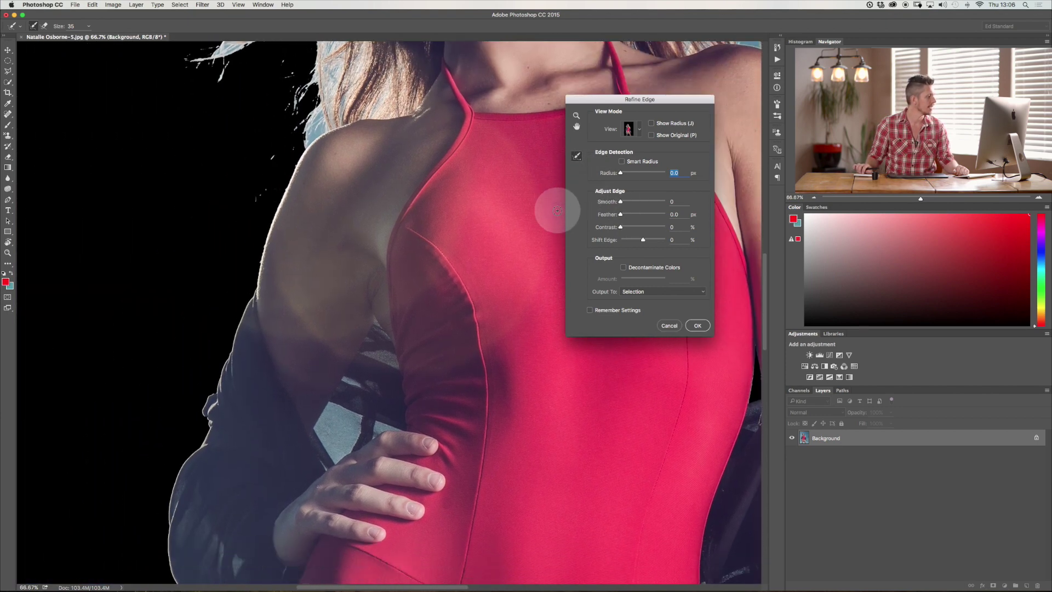
pyautogui.scroll(-3, 557, 211)
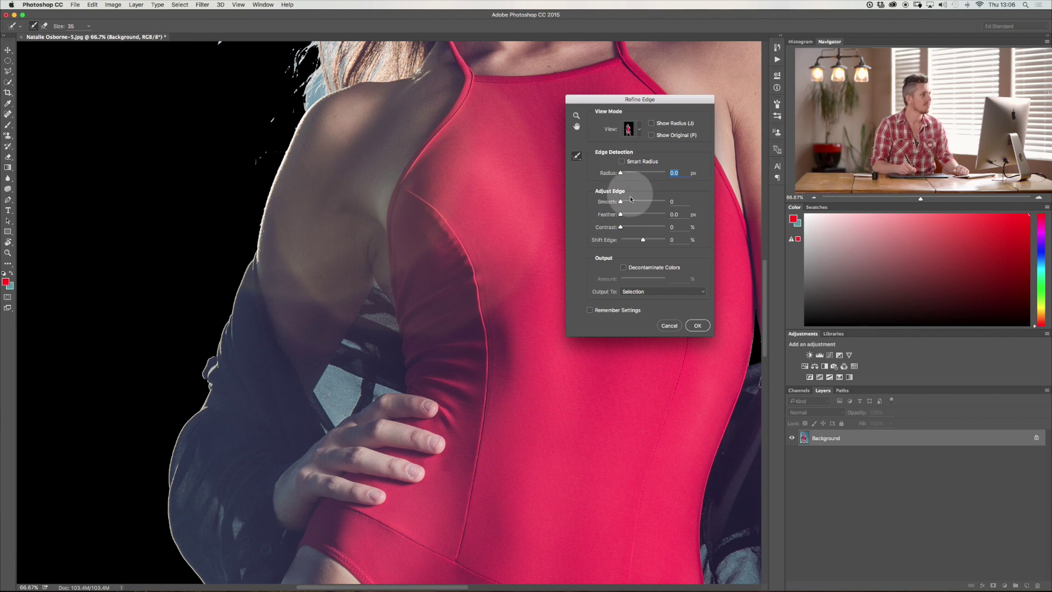
pyautogui.moveTo(627, 201); pyautogui.dragTo(640, 202)
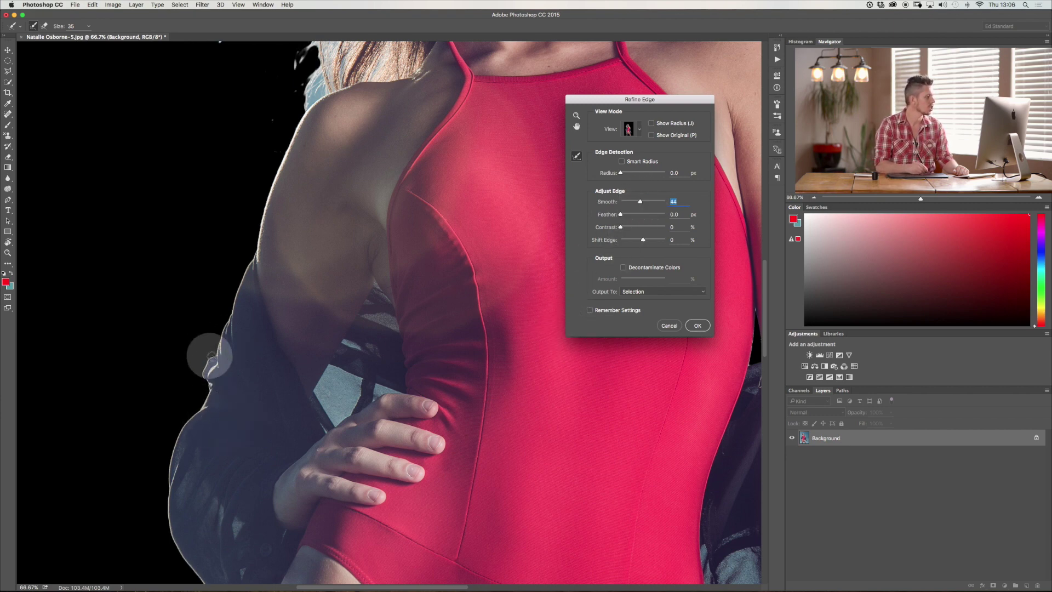
pyautogui.moveTo(641, 203)
pyautogui.mouseDown()
pyautogui.moveTo(663, 208)
pyautogui.moveTo(655, 204)
pyautogui.mouseUp()
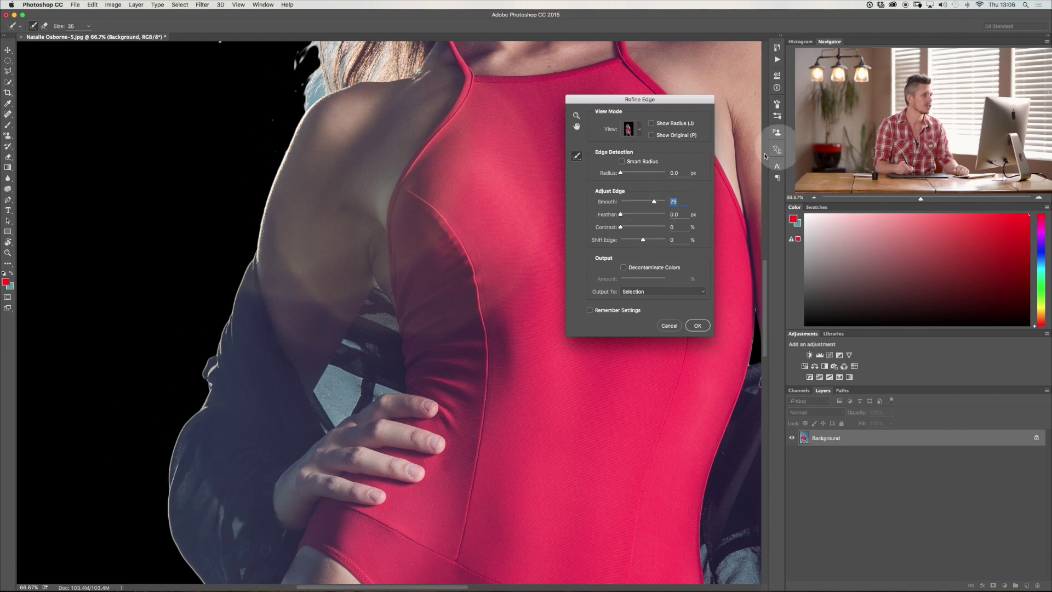
# Try Smooth at 100 on the edge where the jacket meets the thigh, and reset it to 0.
pyautogui.scroll(-10, 459, 339)
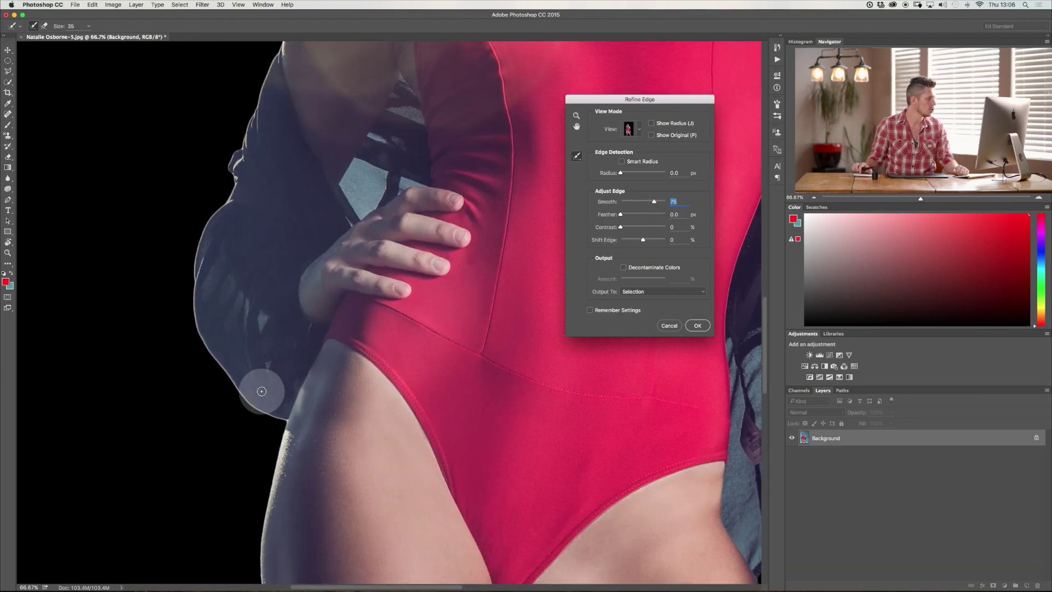
pyautogui.scroll(2, 261, 391)
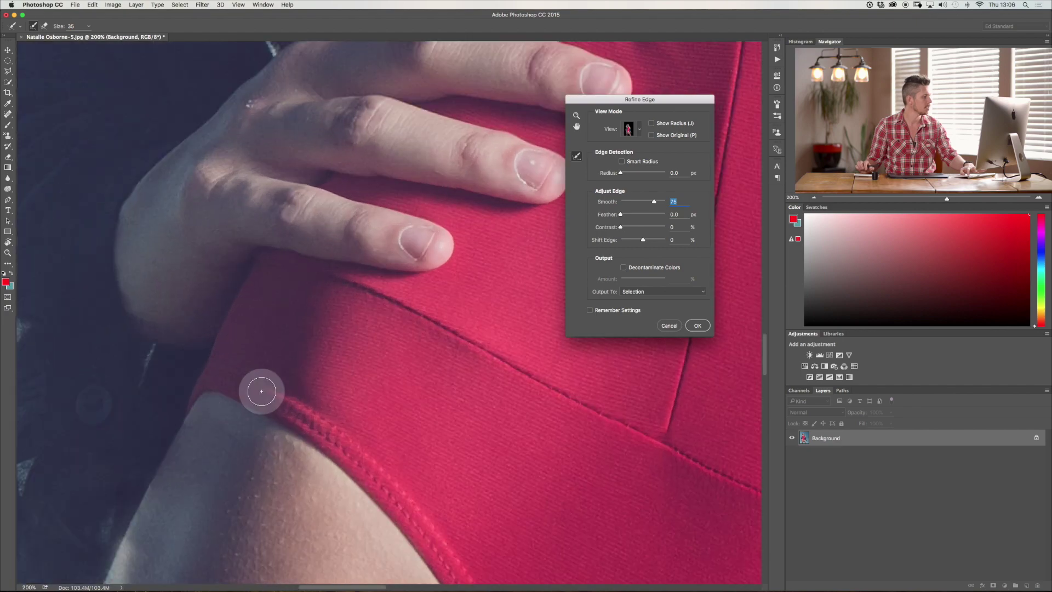
pyautogui.scroll(-5, 261, 391)
pyautogui.hscroll(-4, 261, 392)
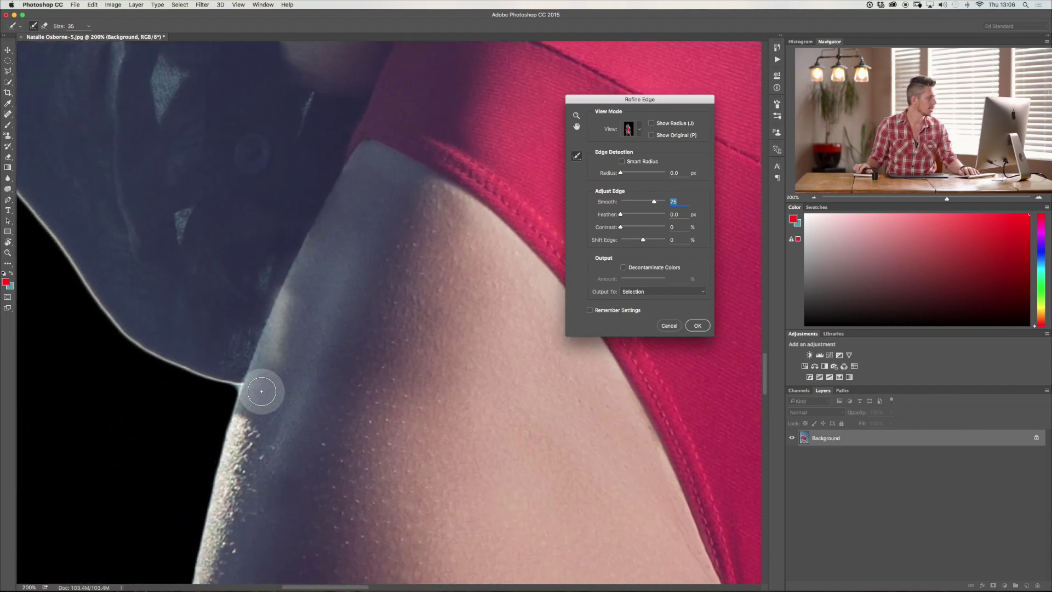
pyautogui.hscroll(-2, 261, 391)
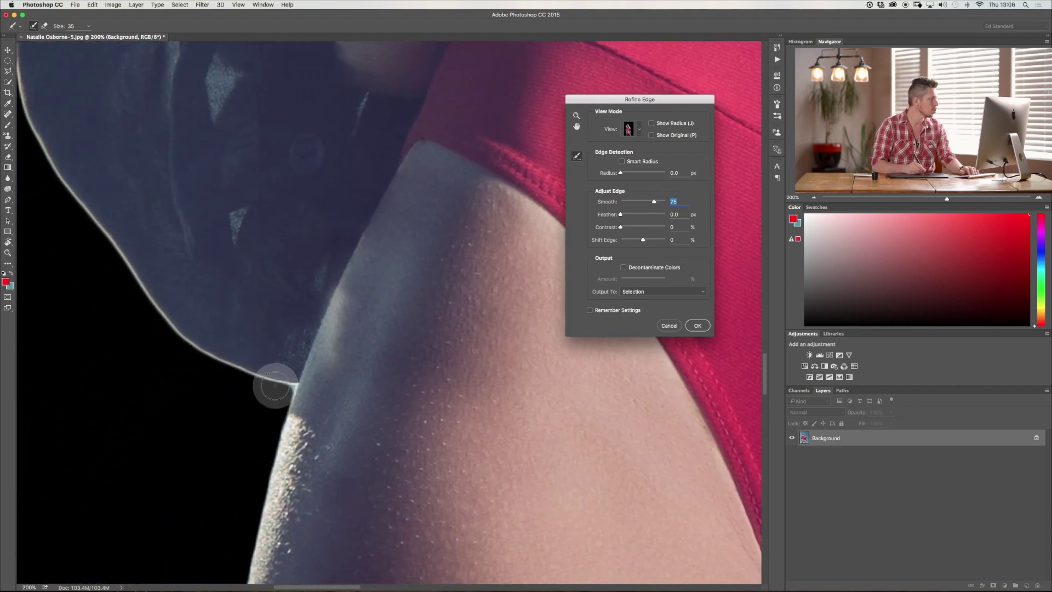
pyautogui.click(677, 201)
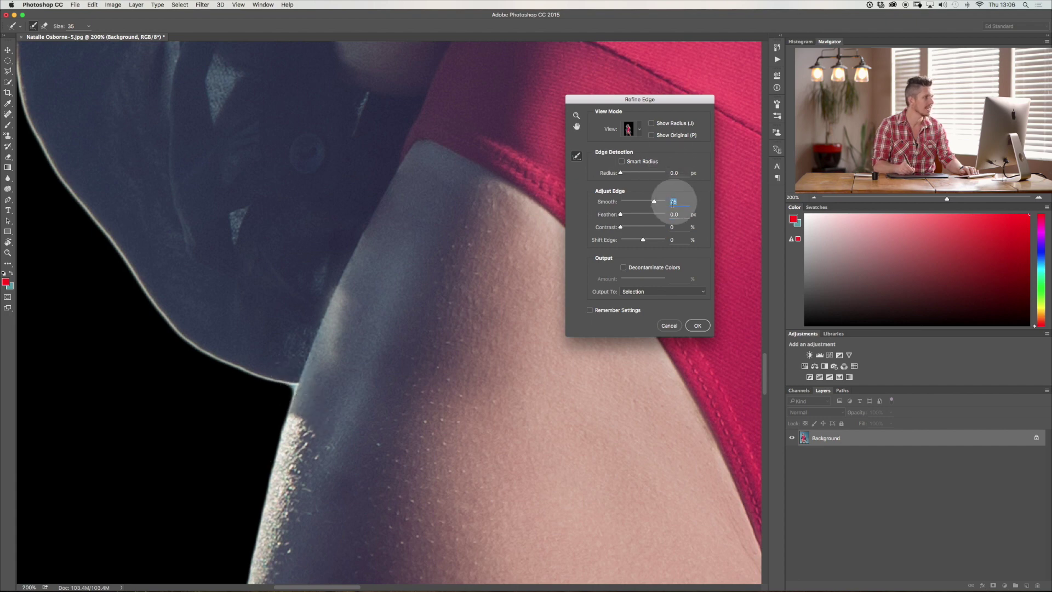
pyautogui.moveTo(654, 201); pyautogui.dragTo(669, 270)
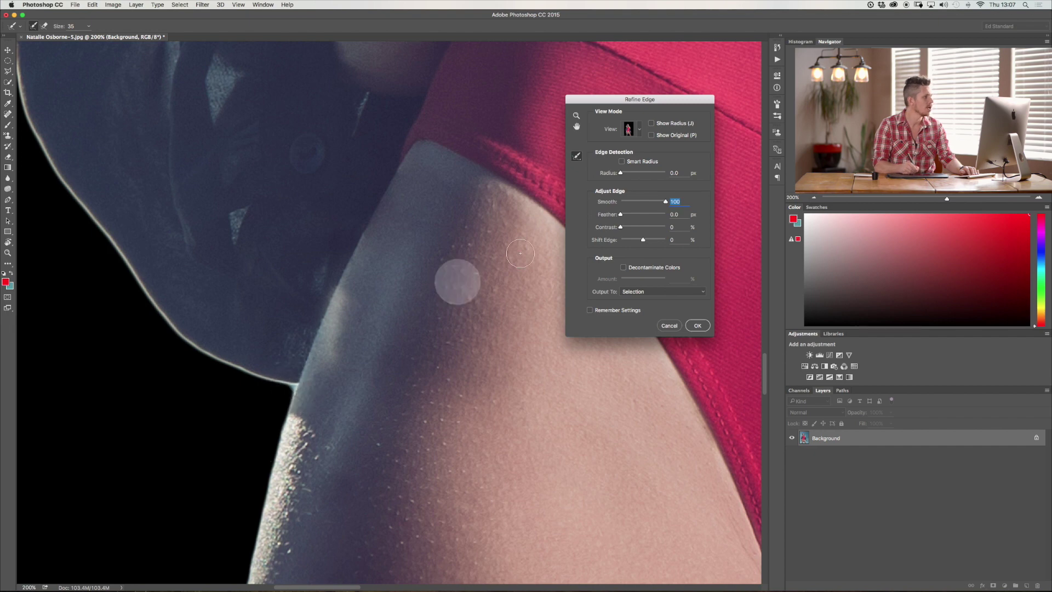
pyautogui.click(630, 202)
pyautogui.click(618, 203)
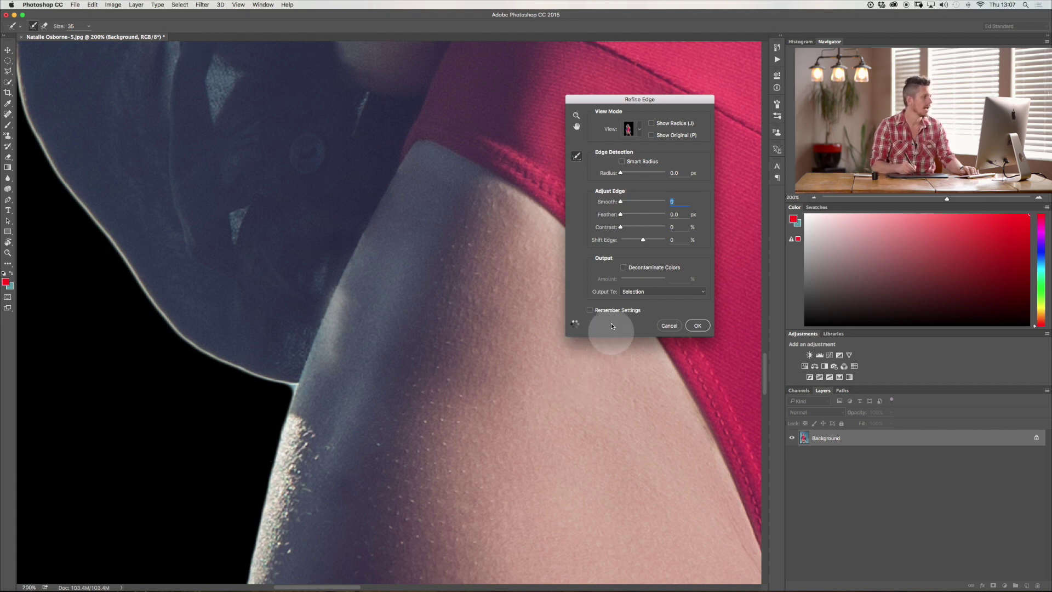
pyautogui.moveTo(620, 202); pyautogui.dragTo(575, 247)
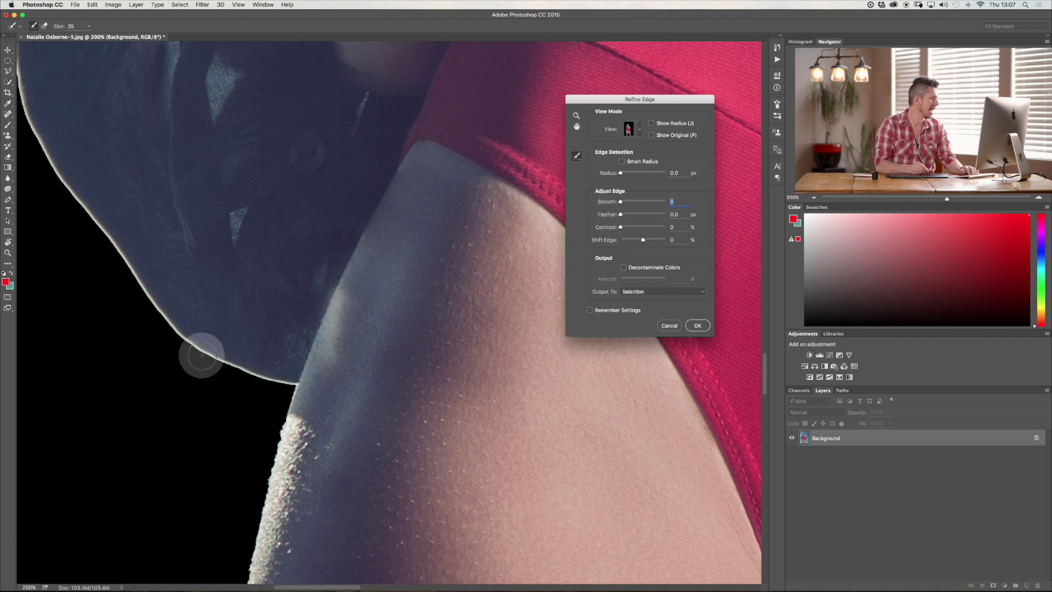
# Set Feather to 7.2 px and show the softened selection edge in the Black & White view.
pyautogui.moveTo(621, 214)
pyautogui.mouseDown()
pyautogui.moveTo(649, 217)
pyautogui.moveTo(635, 220)
pyautogui.mouseUp()
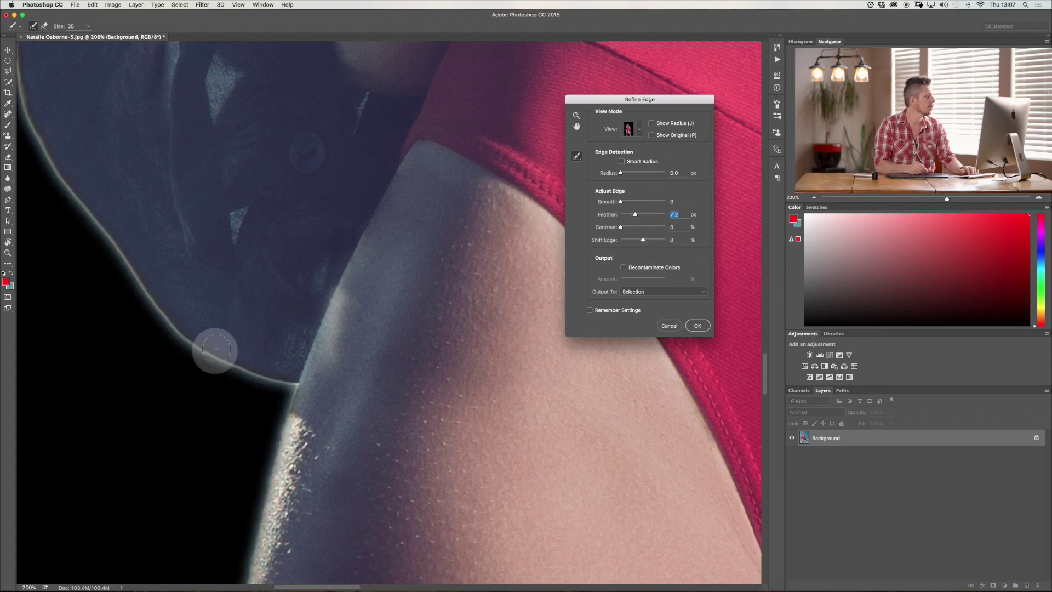
pyautogui.click(640, 131)
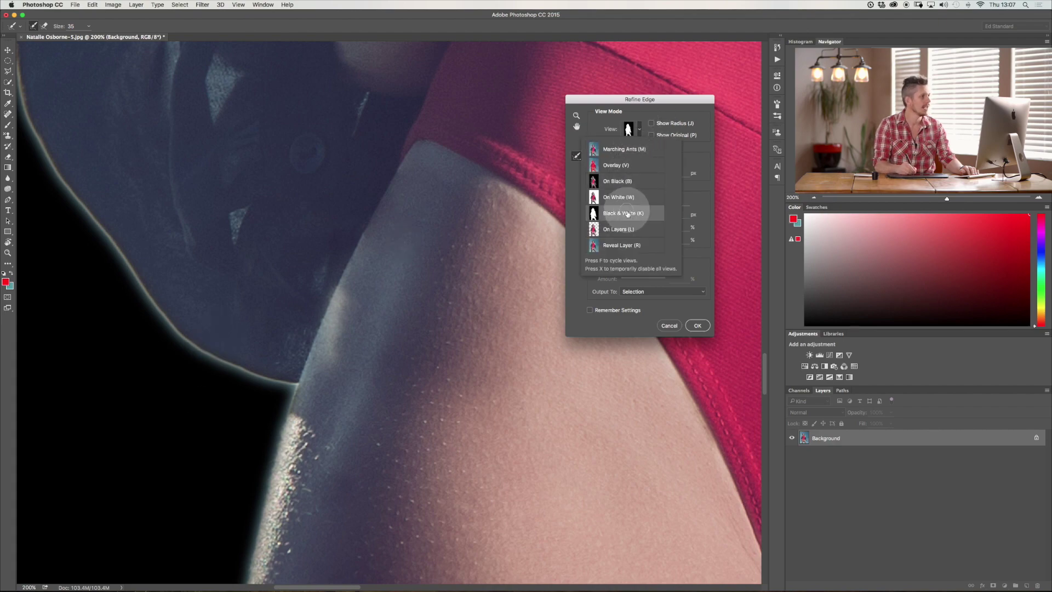
pyautogui.click(628, 213)
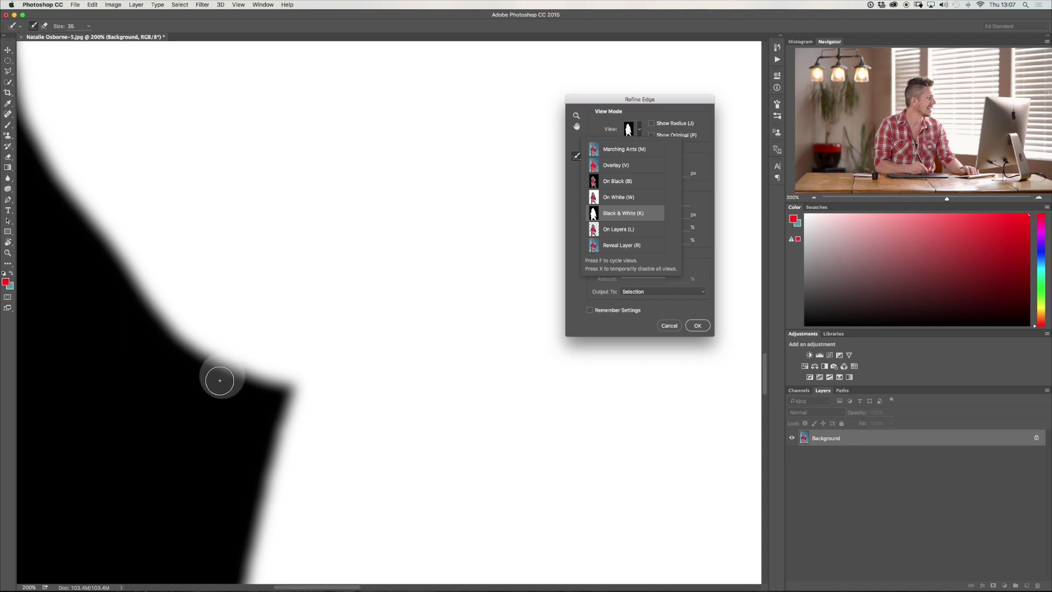
pyautogui.click(686, 154)
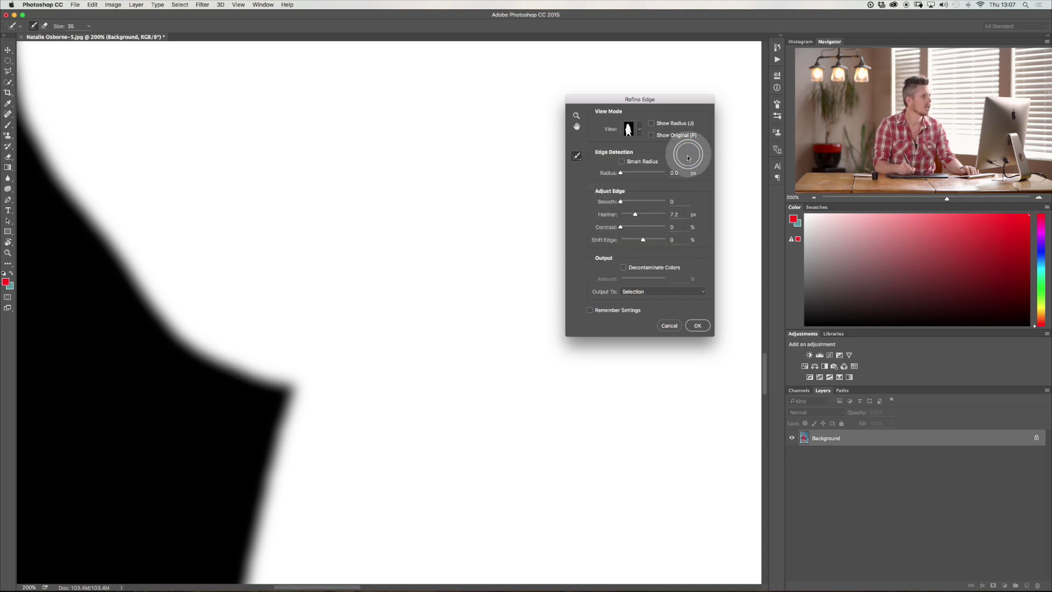
# Reduce Feather to 2.7 px, and try Contrast at 97% before resetting it to 0%.
pyautogui.moveTo(620, 215); pyautogui.dragTo(622, 216)
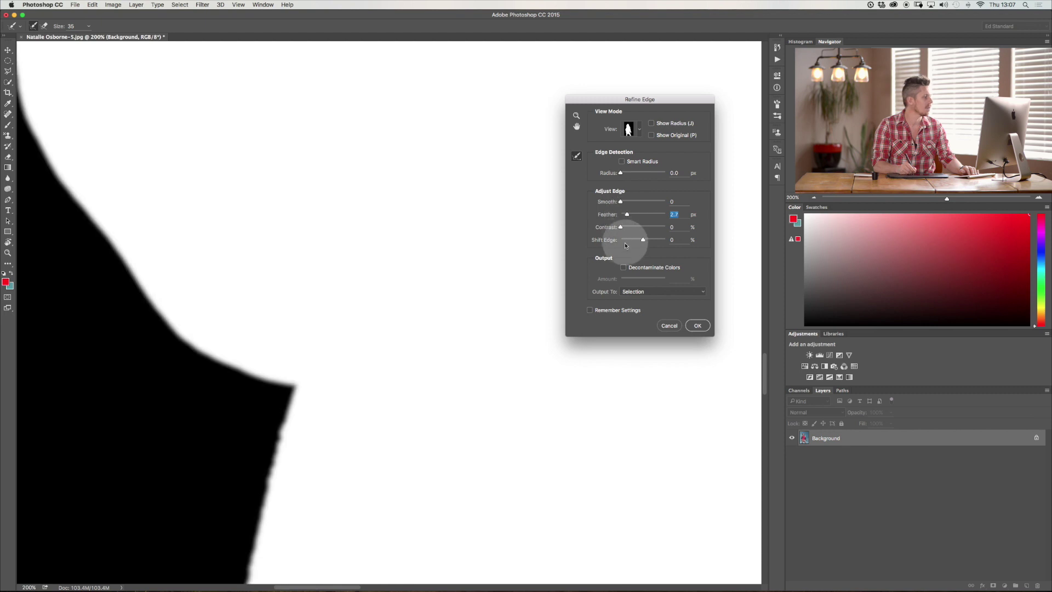
pyautogui.moveTo(622, 228); pyautogui.dragTo(649, 228)
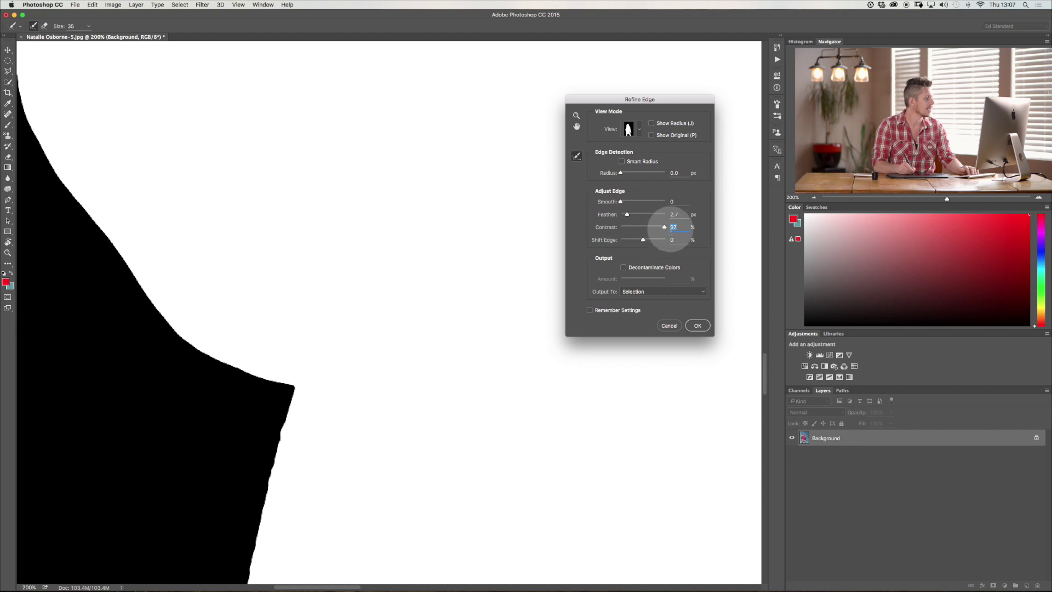
pyautogui.moveTo(666, 226); pyautogui.dragTo(606, 254)
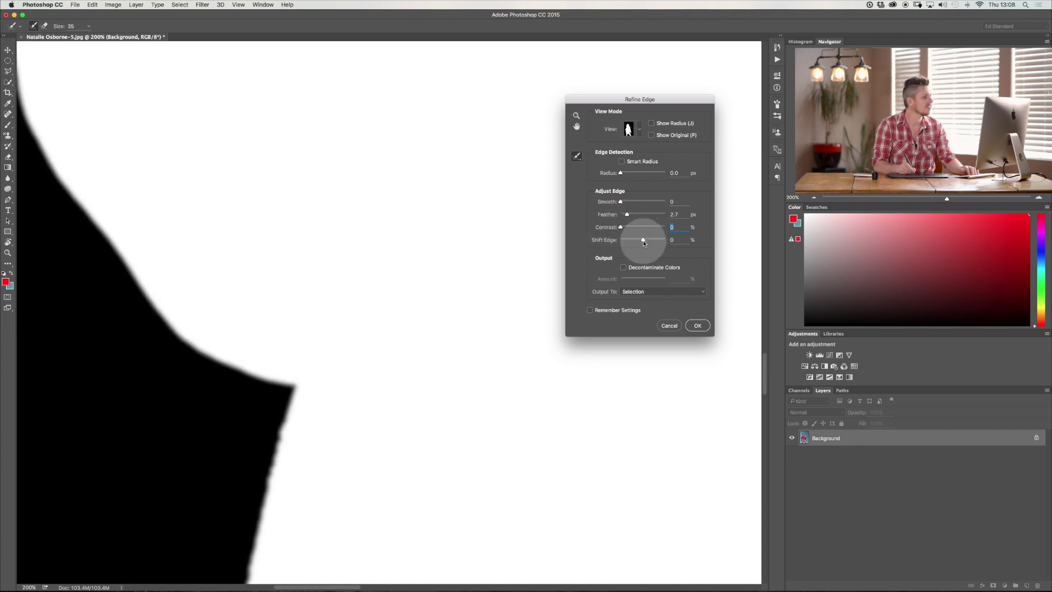
# Switch to the Overlay view and try Shift Edge at both extremes, -100% and +100%.
pyautogui.click(628, 129)
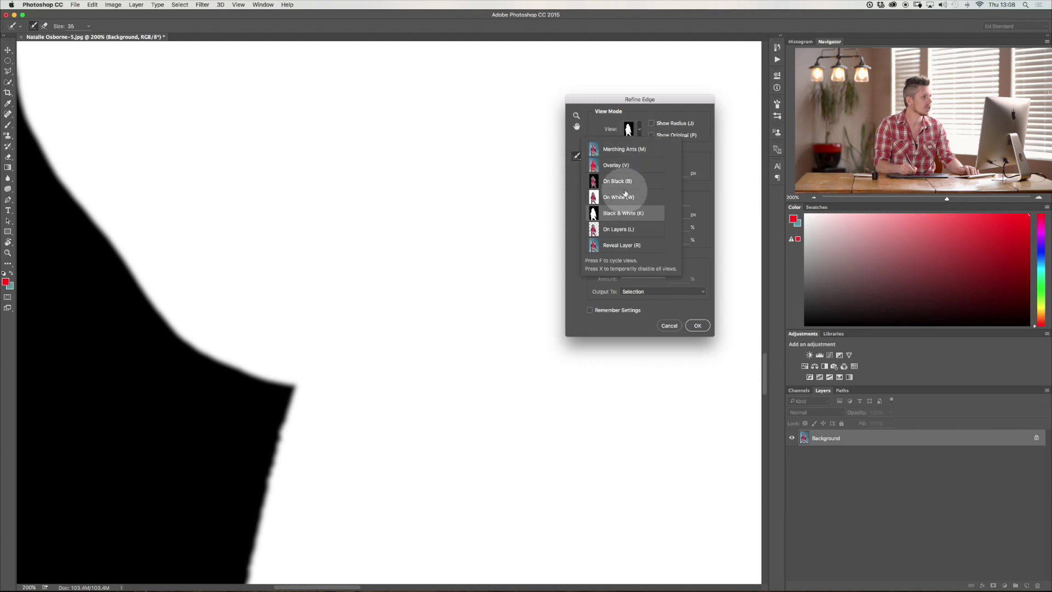
pyautogui.click(624, 165)
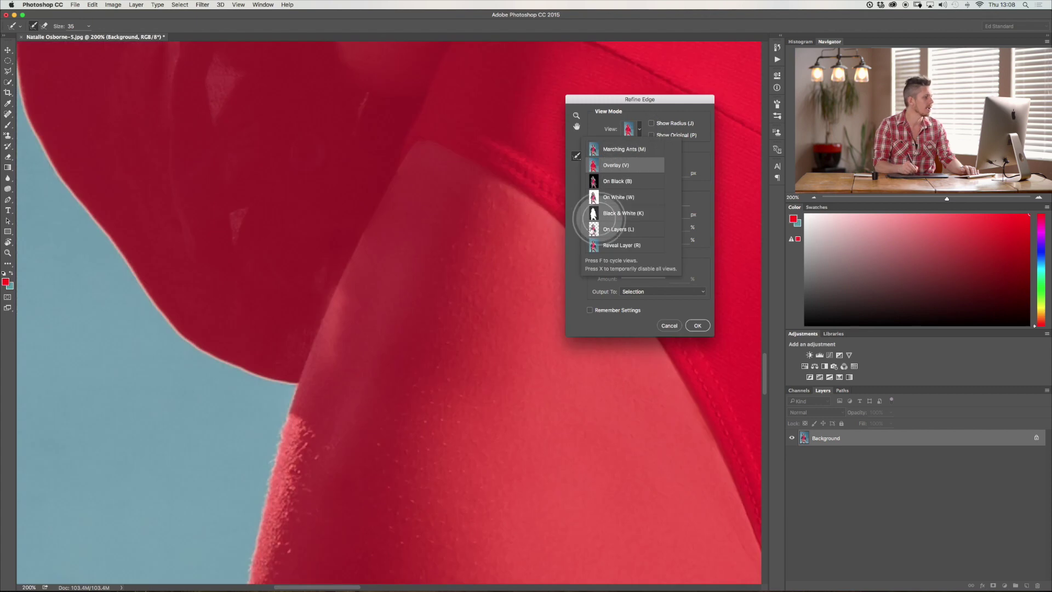
pyautogui.click(642, 237)
pyautogui.moveTo(642, 241); pyautogui.dragTo(622, 239)
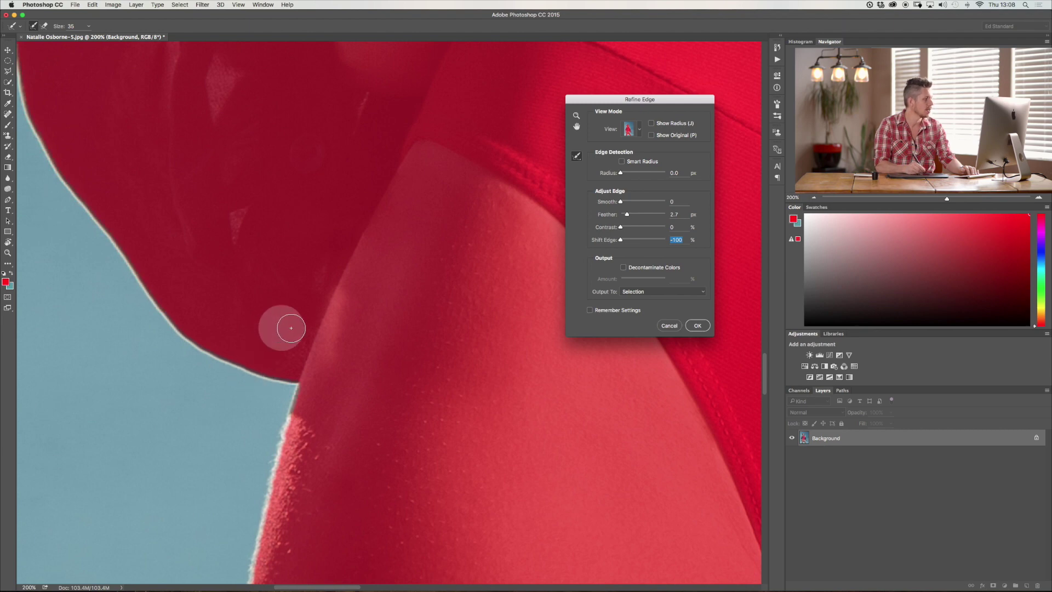
pyautogui.moveTo(656, 239); pyautogui.dragTo(666, 239)
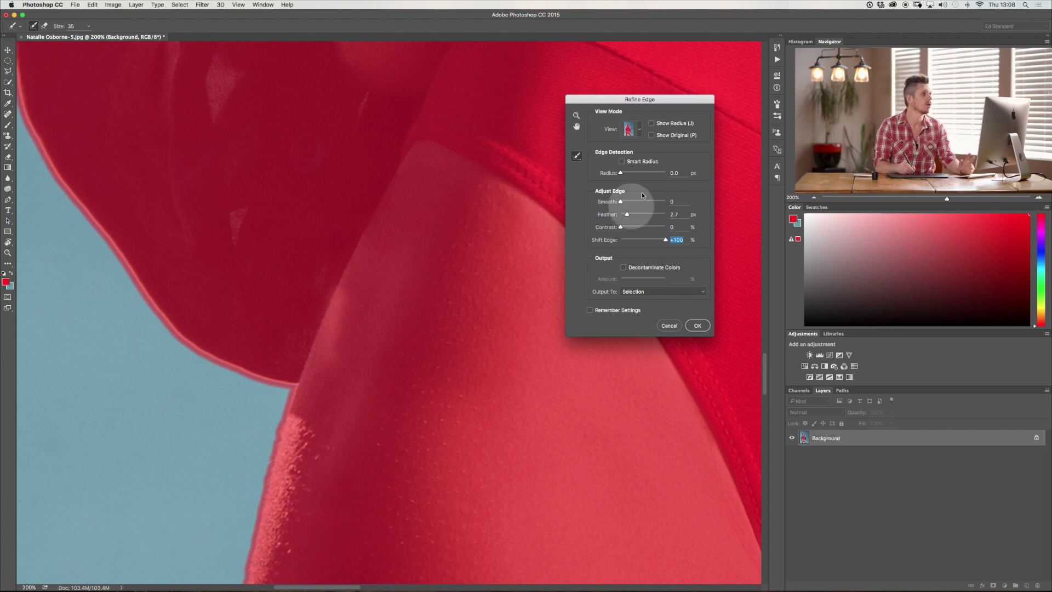
# Return to the On Black view and set Shift Edge to -13% to remove the blue fringe along the thigh.
pyautogui.click(629, 129)
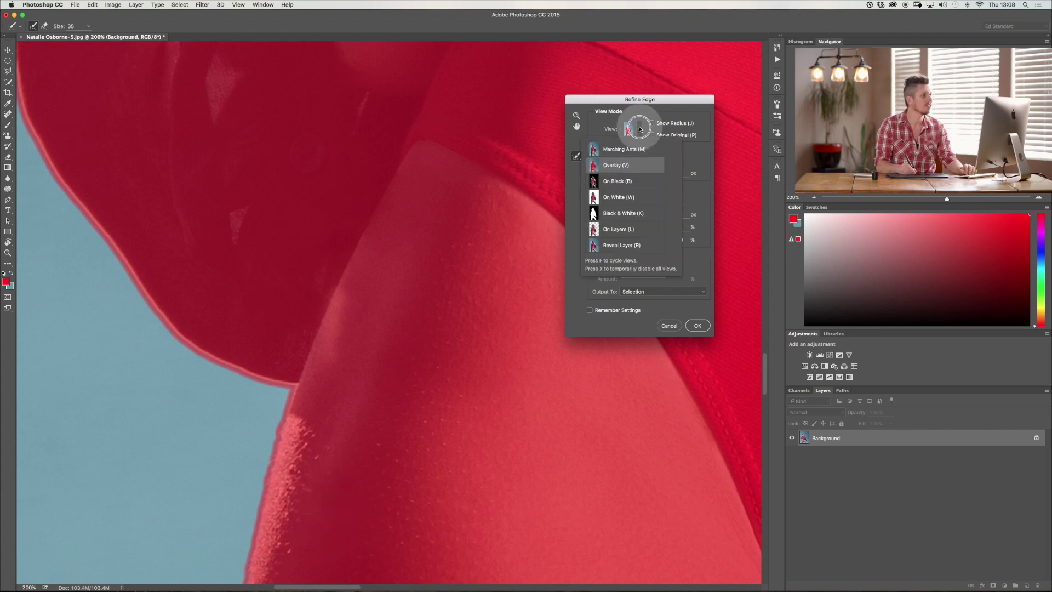
pyautogui.click(627, 186)
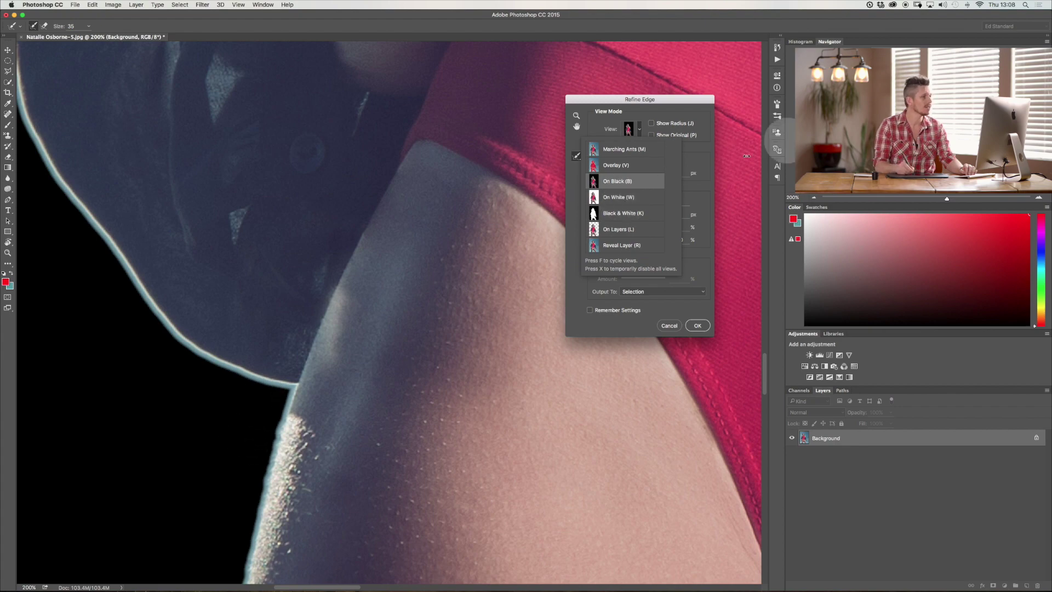
pyautogui.scroll(-10, 464, 291)
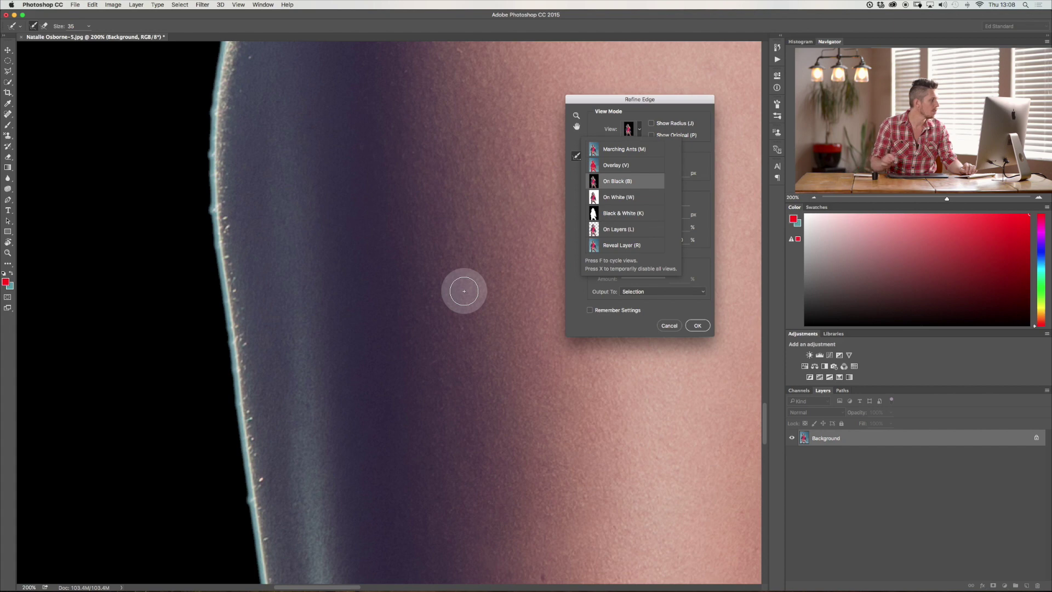
pyautogui.click(703, 161)
pyautogui.click(642, 239)
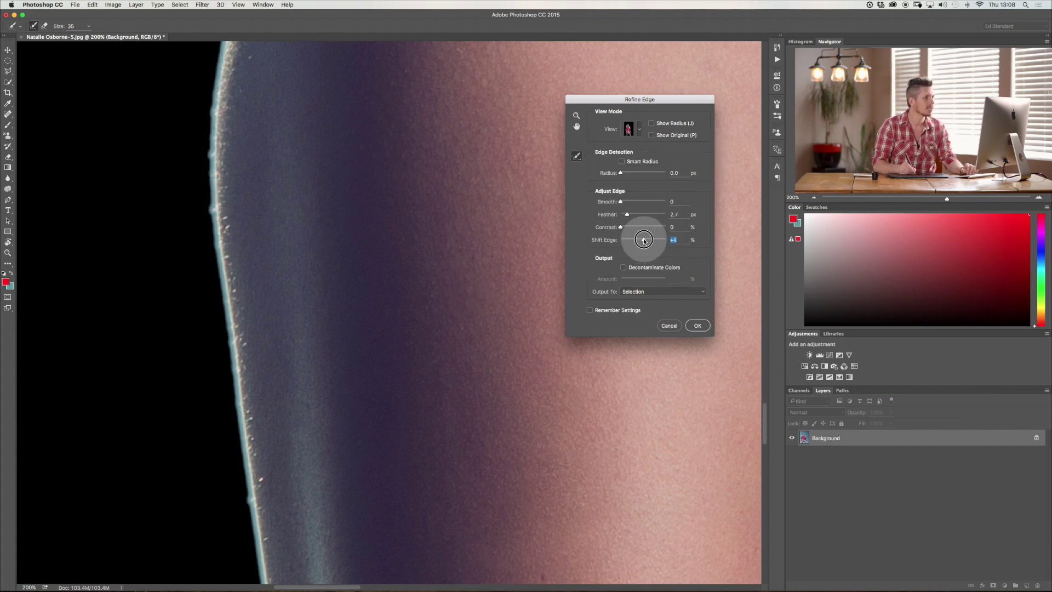
pyautogui.moveTo(643, 239); pyautogui.dragTo(642, 239)
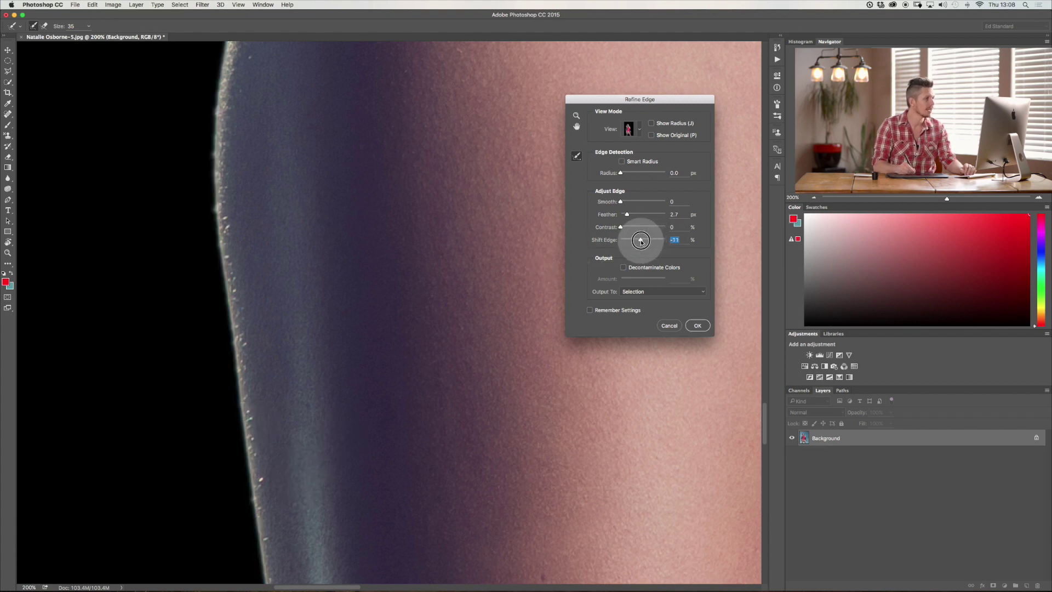
pyautogui.moveTo(641, 240); pyautogui.dragTo(640, 240)
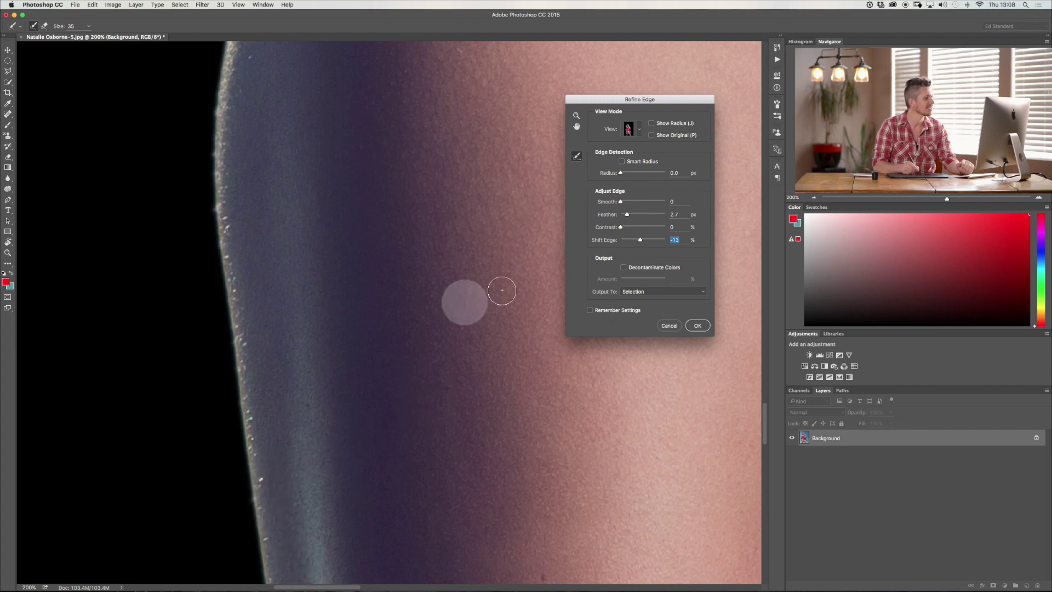
# Set Feather to 1.7 px and check the selection edge along the thigh, the jacket and the hair.
pyautogui.press('super+minus')
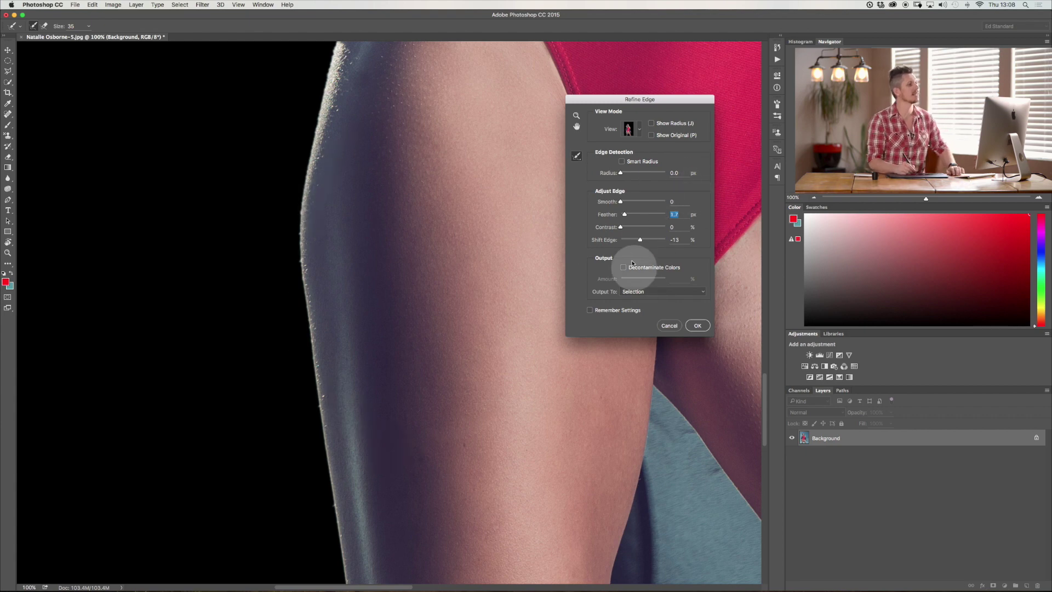
pyautogui.moveTo(685, 99); pyautogui.dragTo(680, 102)
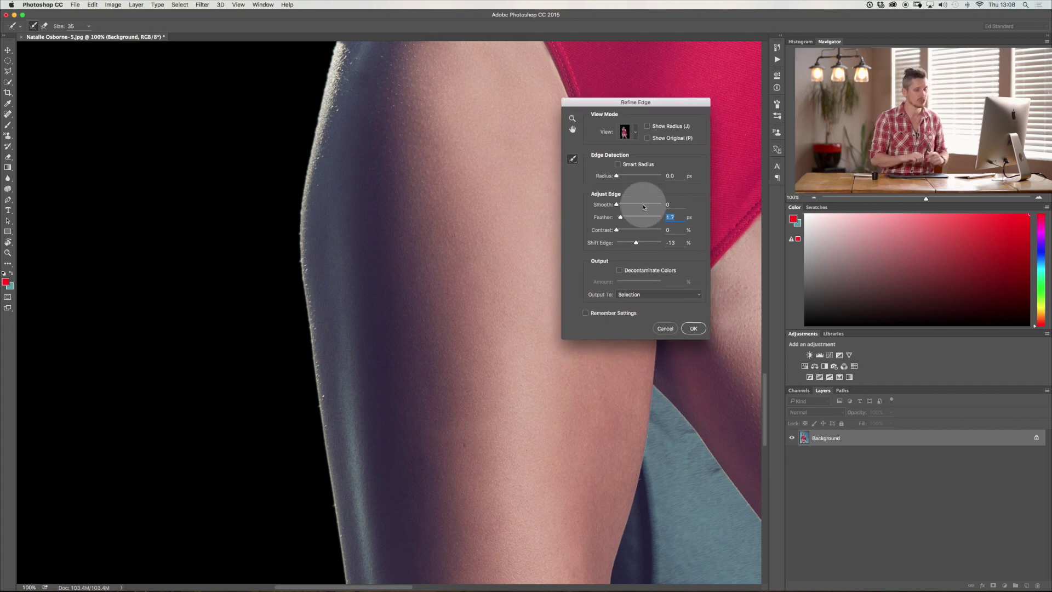
pyautogui.scroll(10, 643, 206)
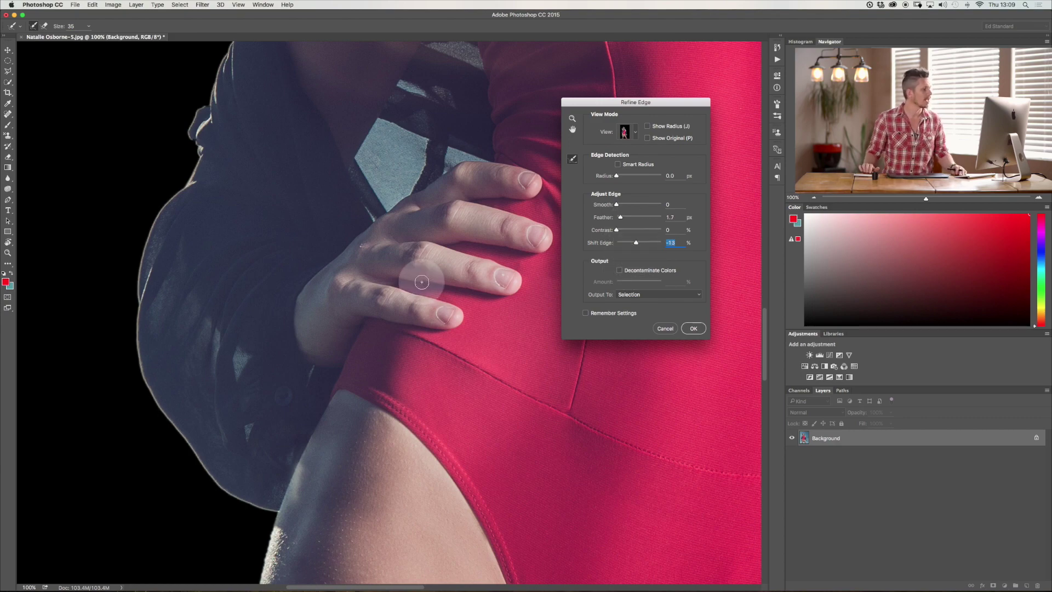
pyautogui.scroll(10, 413, 343)
pyautogui.scroll(5, 421, 282)
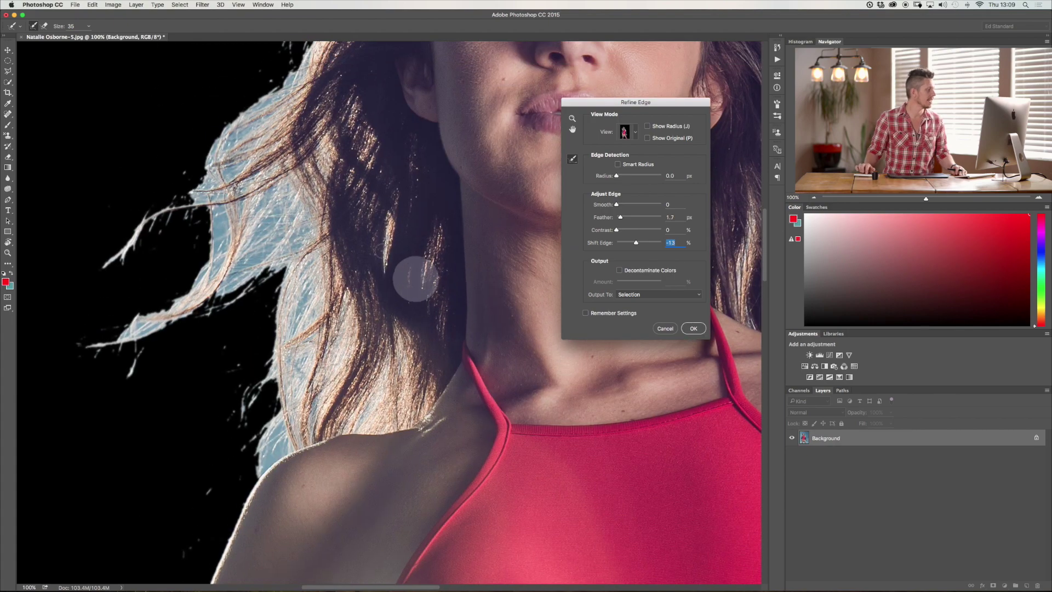
# Turn on Smart Radius and set the edge detection Radius to 2.5 px for the hair edges.
pyautogui.scroll(13, 254, 160)
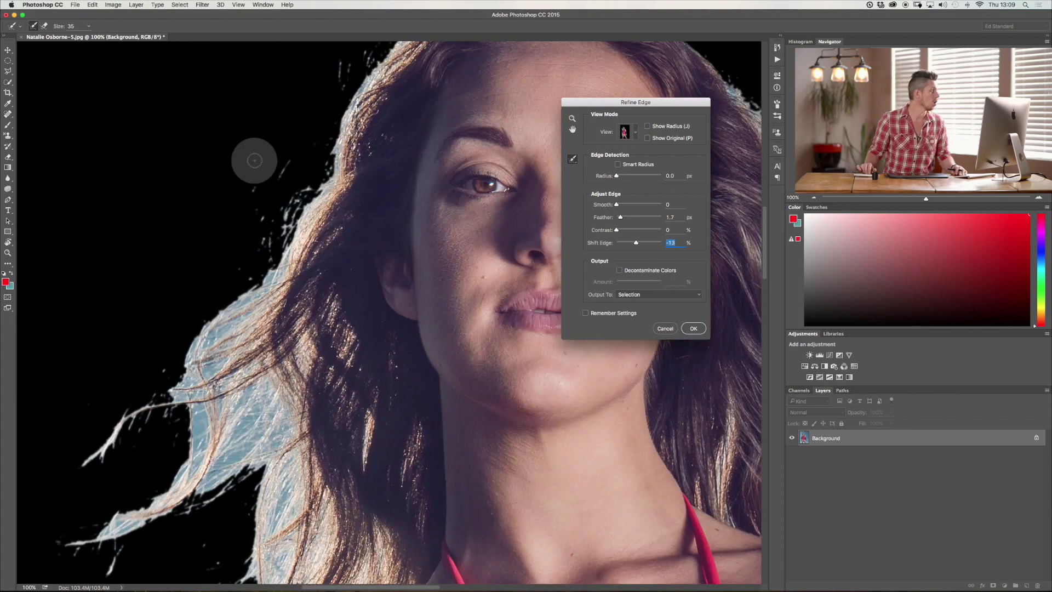
pyautogui.hscroll(12, 254, 160)
pyautogui.scroll(-10, 254, 160)
pyautogui.hscroll(8, 254, 160)
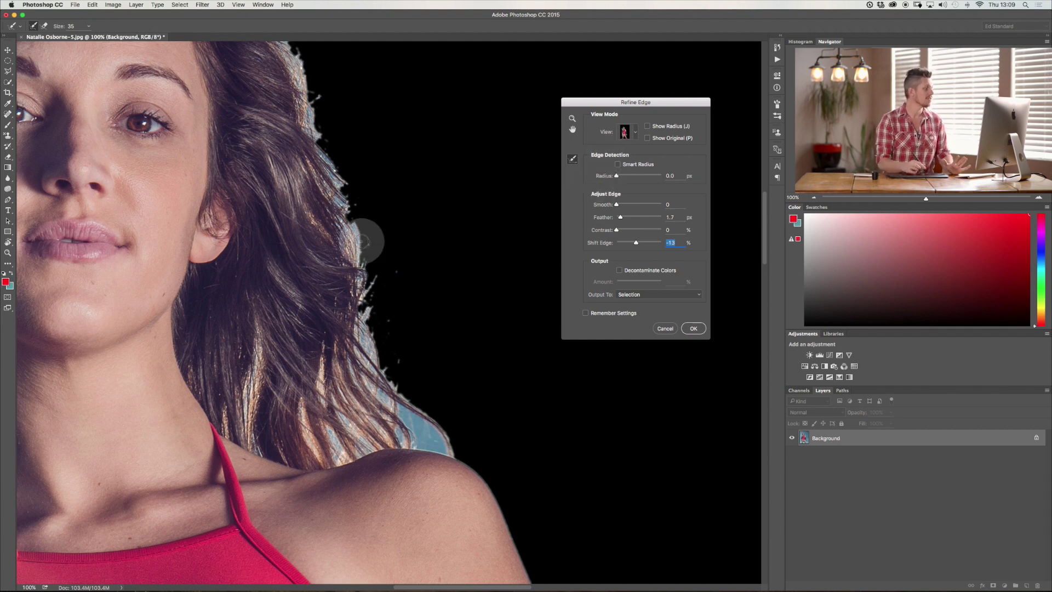
pyautogui.click(619, 164)
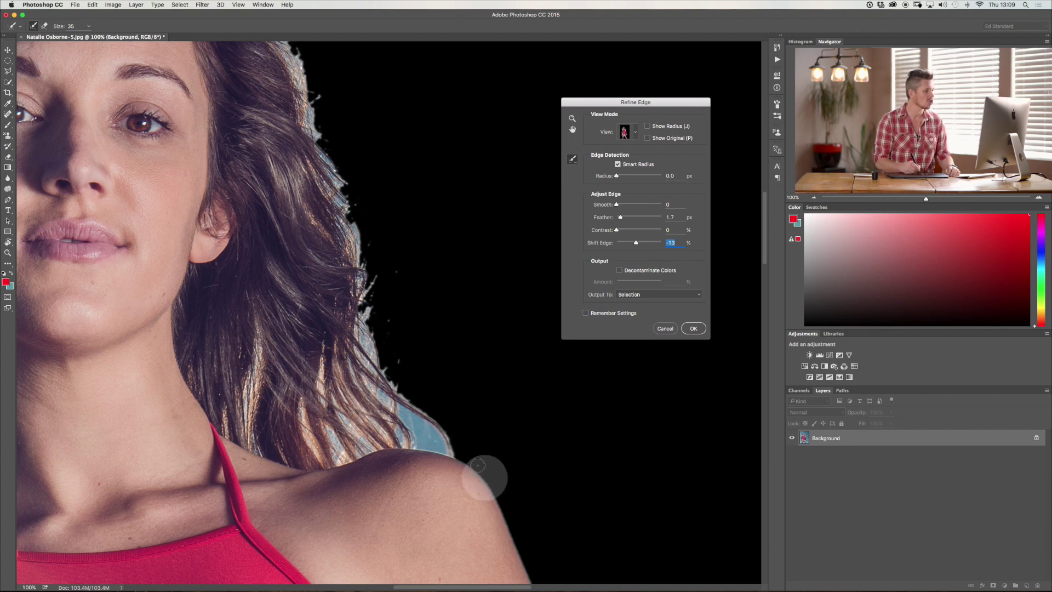
pyautogui.click(623, 177)
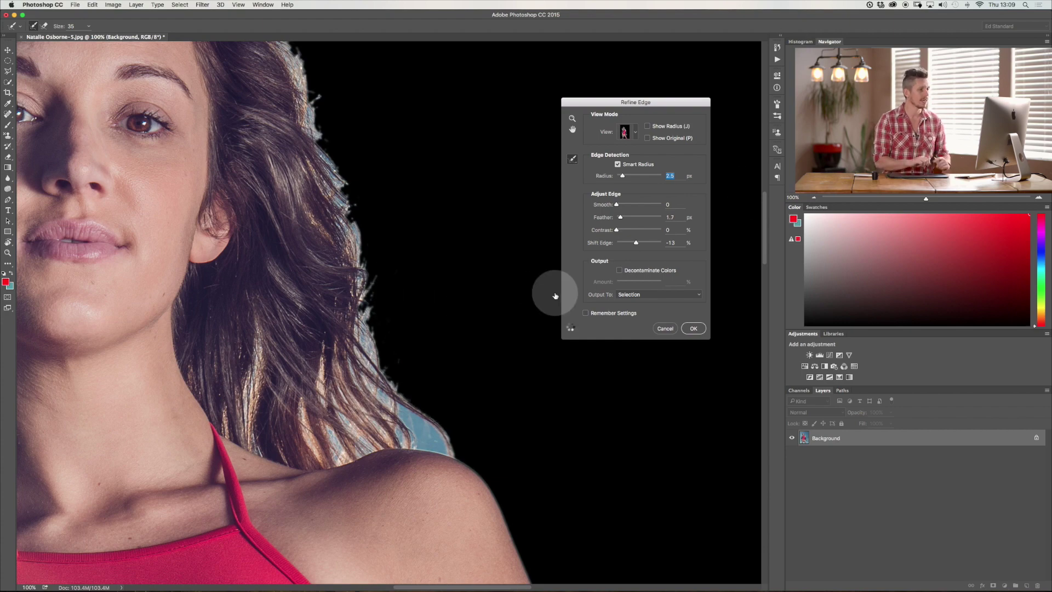
# Brush the Refine Radius tool at size 100 over the hair edge around the crown, and set Shift Edge to -2%.
pyautogui.scroll(5, 439, 264)
pyautogui.hscroll(-5, 440, 265)
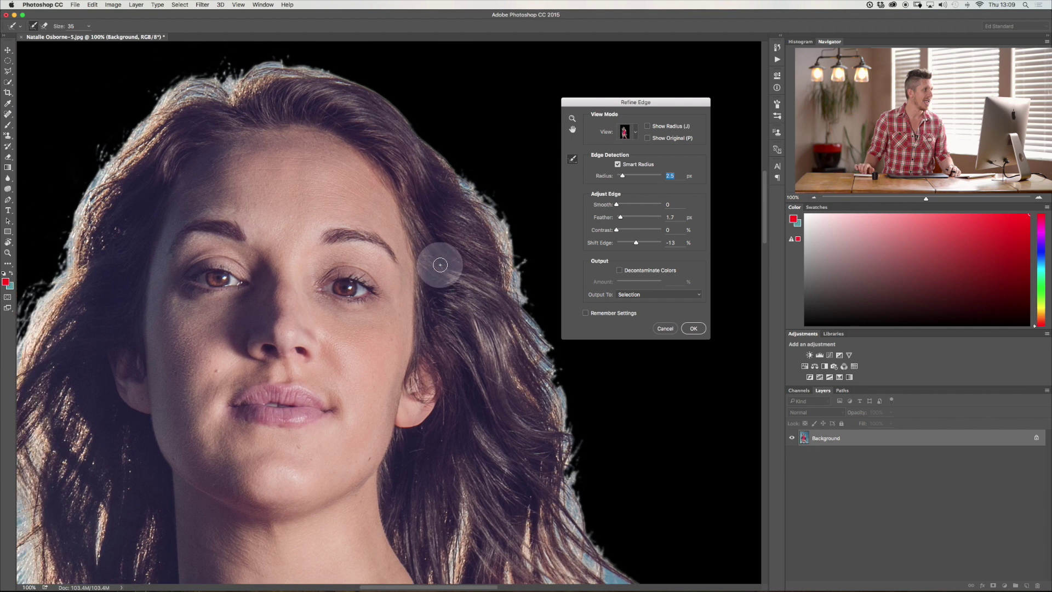
pyautogui.scroll(2, 440, 265)
pyautogui.hscroll(-3, 440, 265)
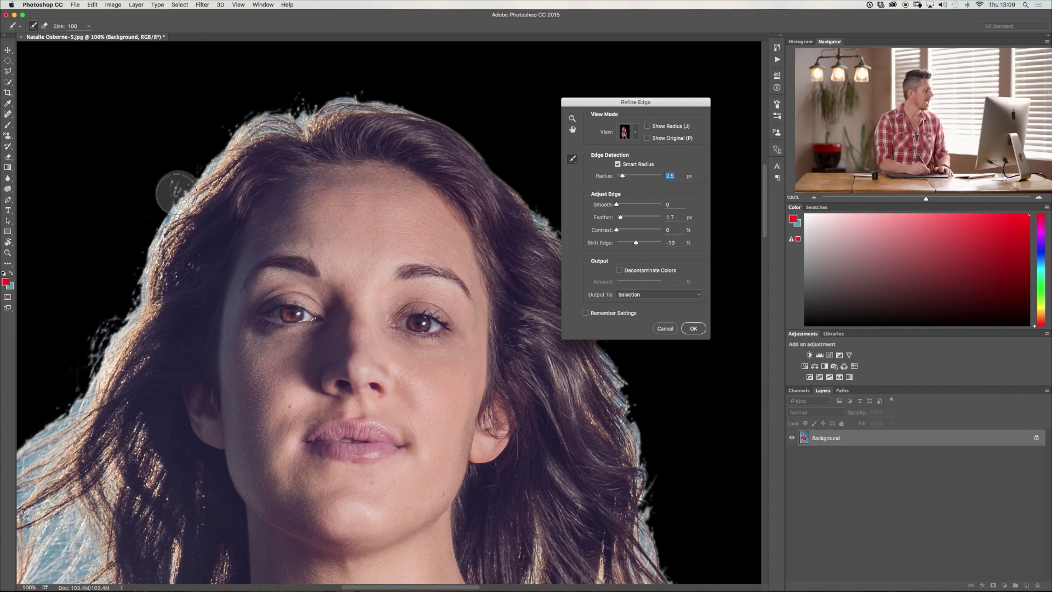
pyautogui.moveTo(156, 219)
pyautogui.mouseDown()
pyautogui.moveTo(233, 130)
pyautogui.moveTo(319, 92)
pyautogui.moveTo(418, 96)
pyautogui.moveTo(463, 116)
pyautogui.moveTo(498, 149)
pyautogui.mouseUp()
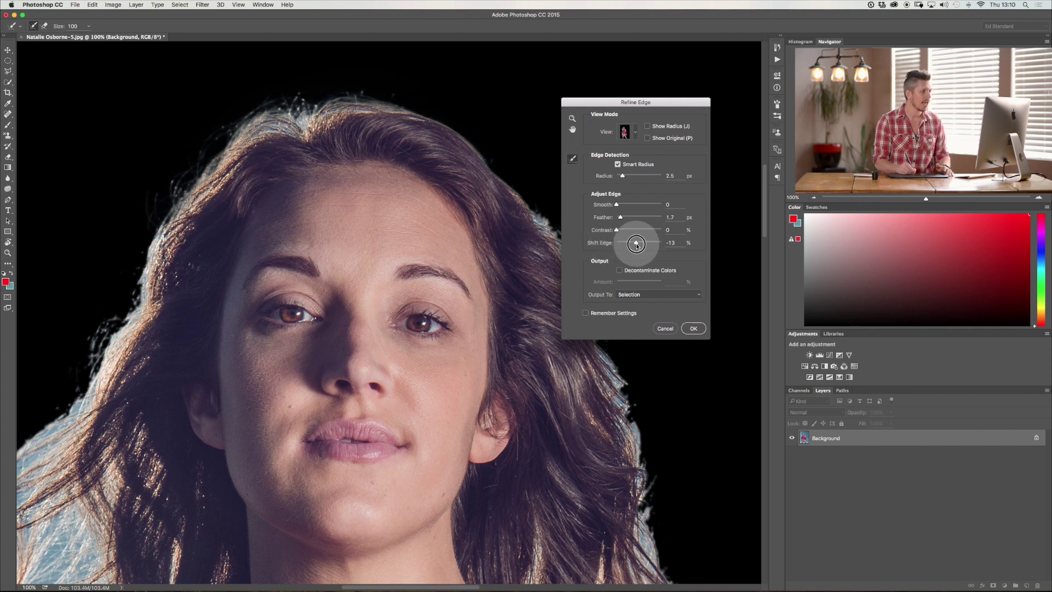
pyautogui.moveTo(638, 243); pyautogui.dragTo(637, 245)
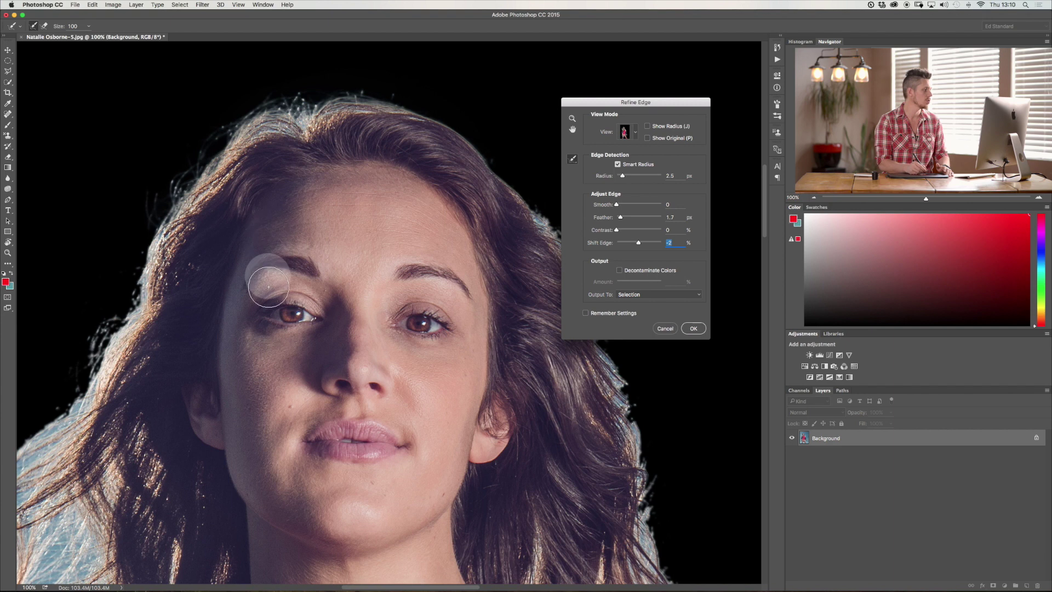
pyautogui.moveTo(134, 273)
pyautogui.mouseDown()
pyautogui.moveTo(132, 308)
pyautogui.moveTo(70, 406)
pyautogui.moveTo(183, 175)
pyautogui.moveTo(213, 143)
pyautogui.moveTo(112, 250)
pyautogui.mouseUp()
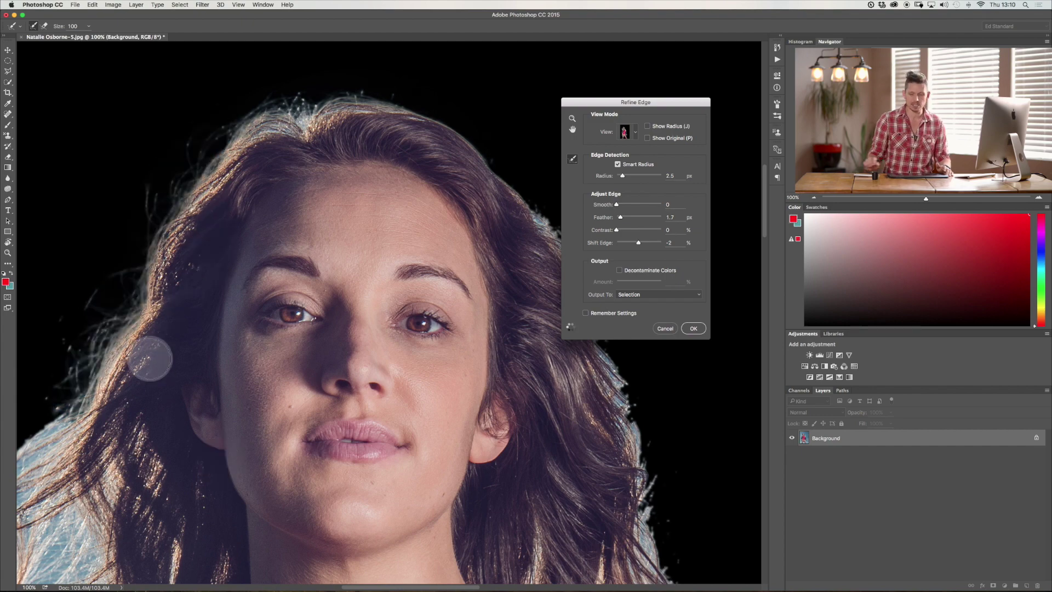
# Brush over the loose windblown strands down to the shoulder with the Refine Radius tool at size 175, removing the blue between them.
pyautogui.scroll(-10, 149, 358)
pyautogui.hscroll(-8, 149, 359)
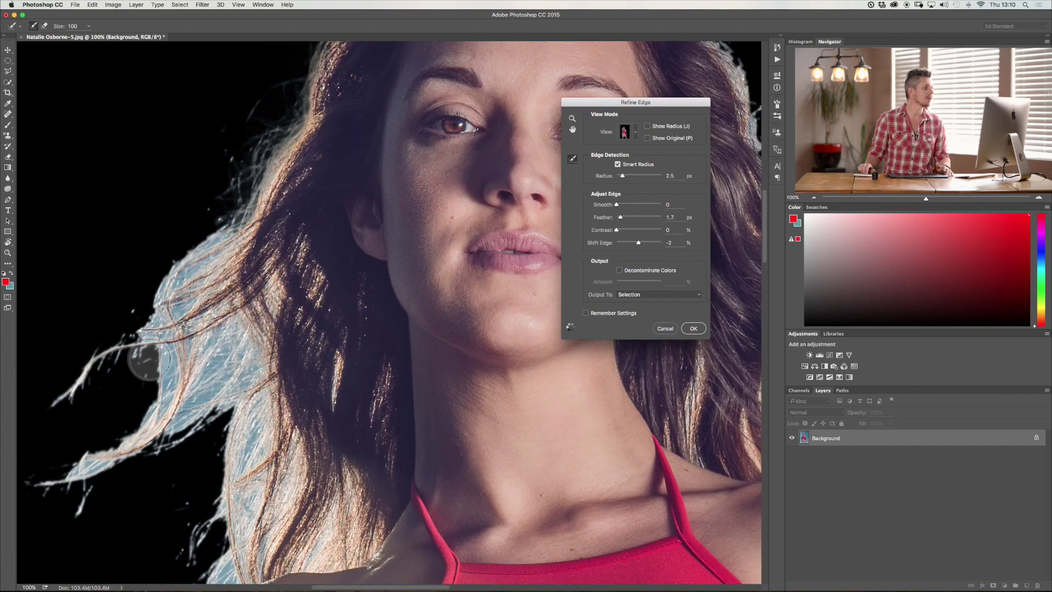
pyautogui.press(']')
pyautogui.moveTo(216, 219)
pyautogui.mouseDown()
pyautogui.moveTo(77, 385)
pyautogui.moveTo(72, 476)
pyautogui.moveTo(97, 472)
pyautogui.moveTo(152, 408)
pyautogui.moveTo(145, 352)
pyautogui.moveTo(166, 455)
pyautogui.moveTo(196, 446)
pyautogui.moveTo(208, 471)
pyautogui.moveTo(164, 541)
pyautogui.mouseUp()
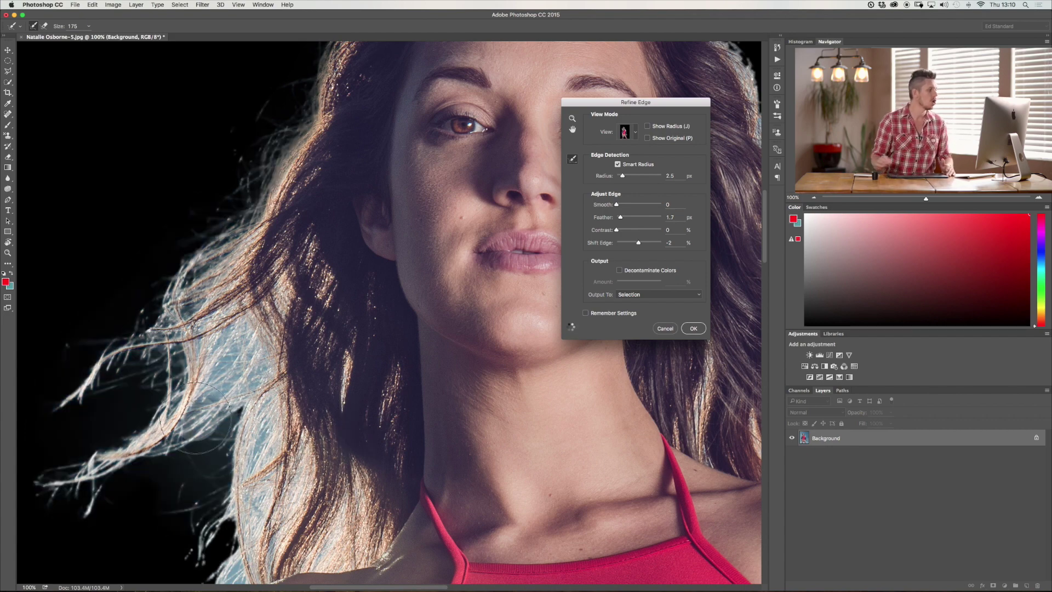
pyautogui.scroll(-5, 196, 414)
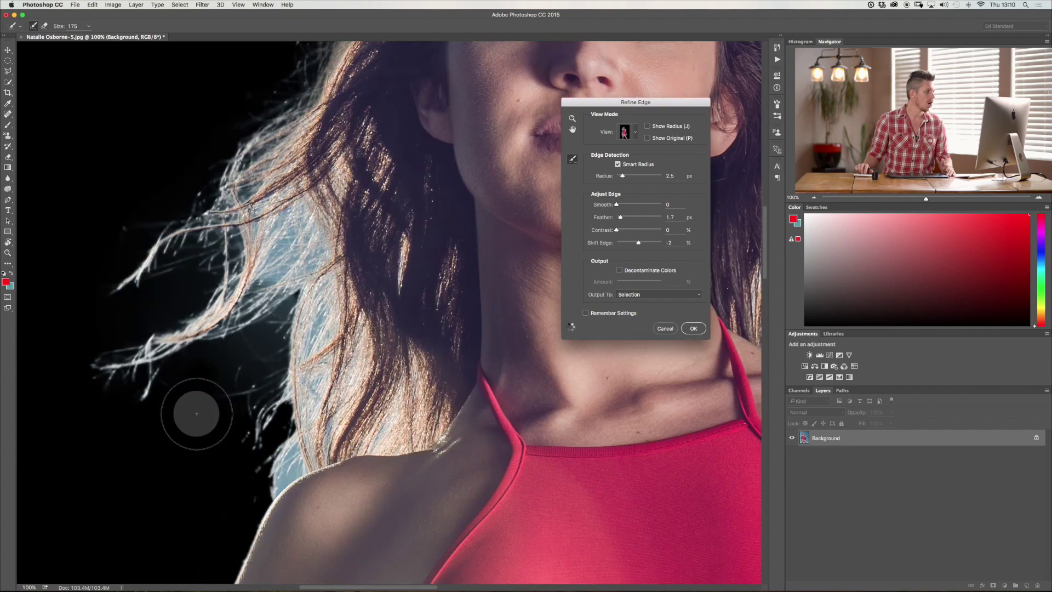
pyautogui.scroll(-1, 196, 413)
pyautogui.moveTo(285, 440)
pyautogui.mouseDown()
pyautogui.moveTo(282, 465)
pyautogui.moveTo(294, 445)
pyautogui.mouseUp()
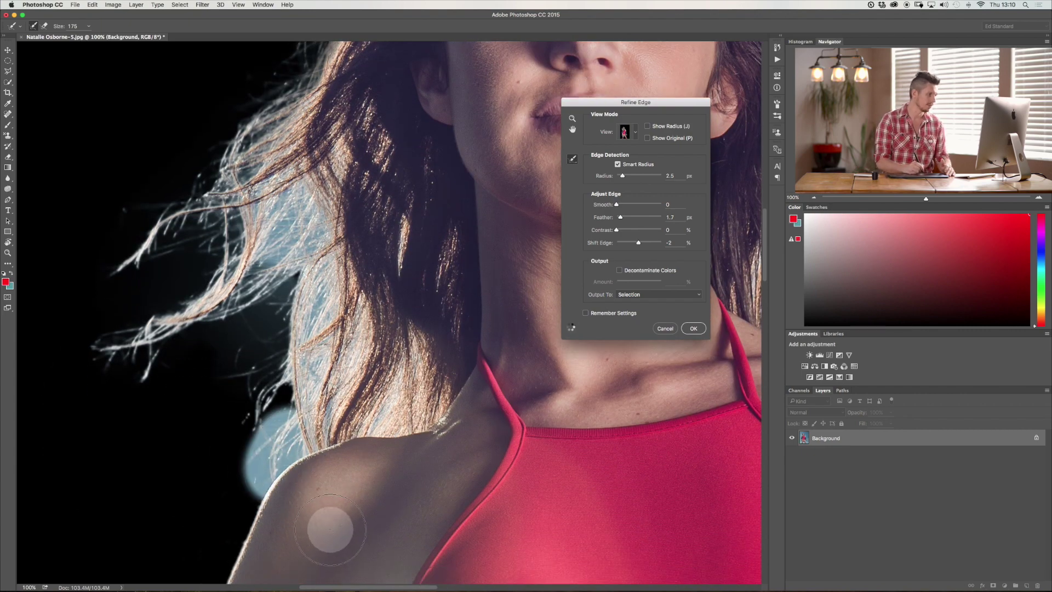
pyautogui.moveTo(317, 393)
pyautogui.mouseDown()
pyautogui.moveTo(320, 288)
pyautogui.moveTo(321, 374)
pyautogui.moveTo(285, 212)
pyautogui.moveTo(356, 372)
pyautogui.moveTo(376, 388)
pyautogui.mouseUp()
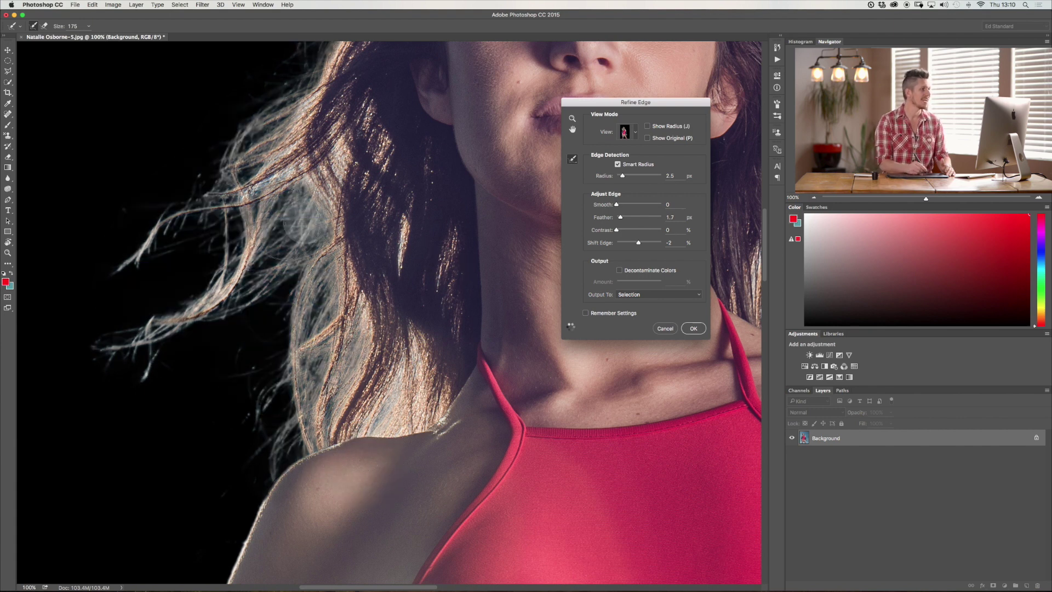
# Set the Smart Radius value to 2.7 px and bring the whole head and both shoulders into view.
pyautogui.click(634, 176)
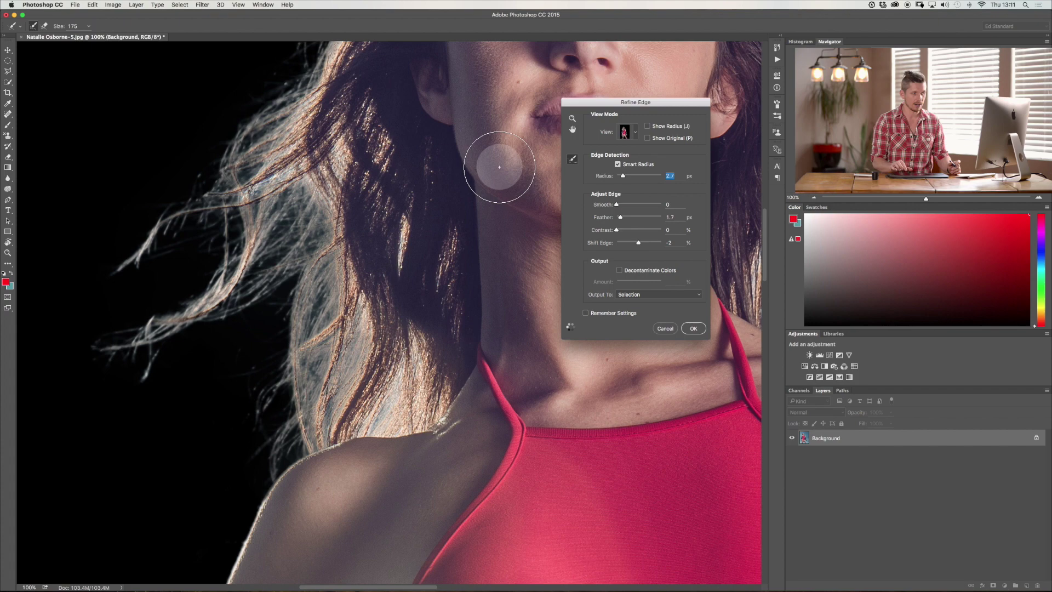
pyautogui.press('super+minus')
pyautogui.press('super+minus')
pyautogui.press('super+minus')
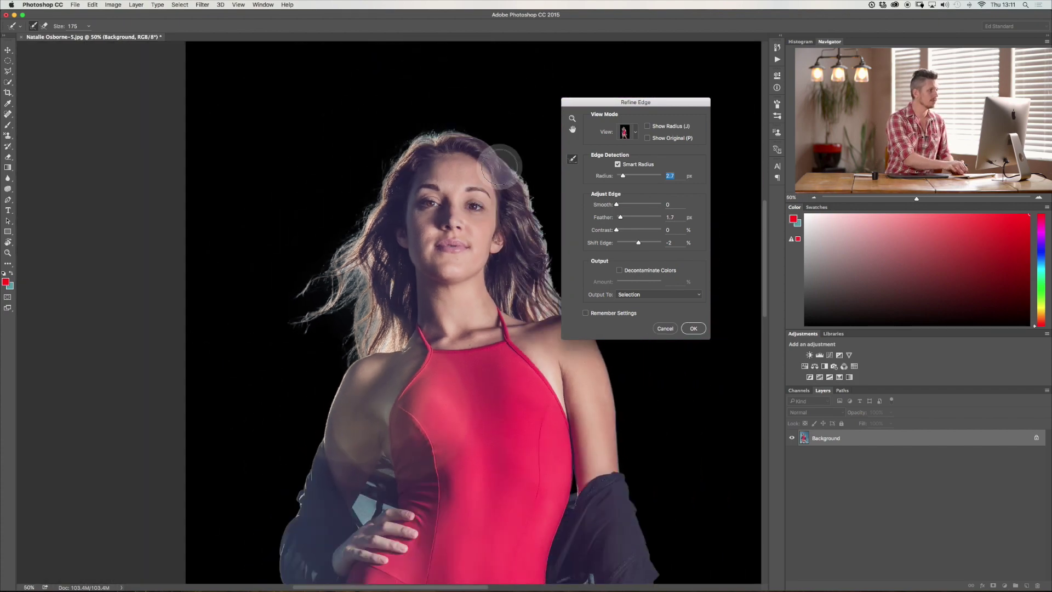
pyautogui.hscroll(5, 499, 167)
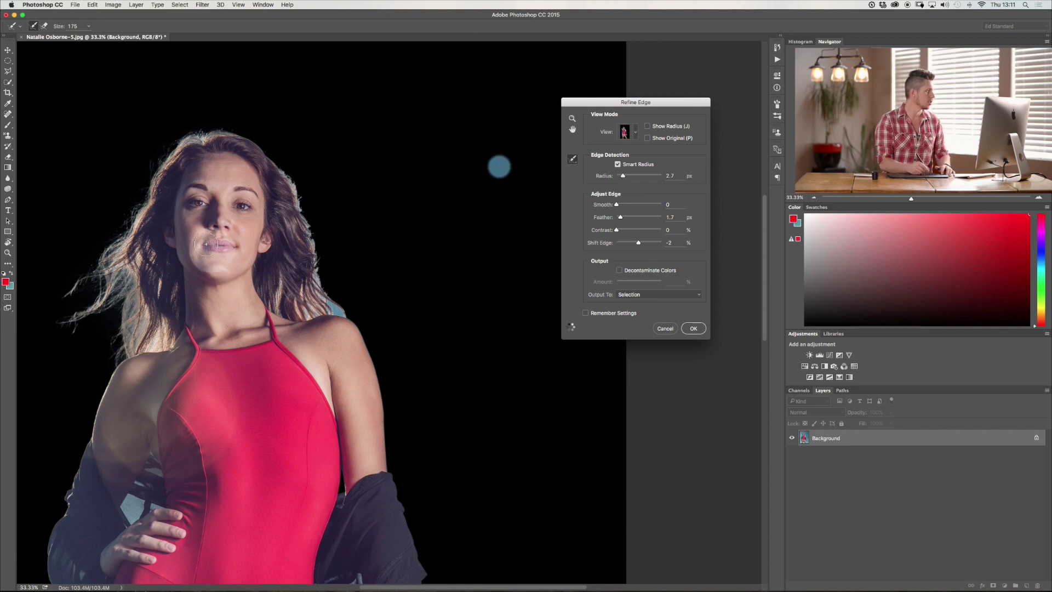
# Refine the hair edge from the crown down the opposite side to the shoulder with the Refine Radius tool at size 200.
pyautogui.press(']')
pyautogui.press(']')
pyautogui.press(']')
pyautogui.press(']')
pyautogui.press(']')
pyautogui.press(']')
pyautogui.press('[')
pyautogui.press('[')
pyautogui.press('[')
pyautogui.press('[')
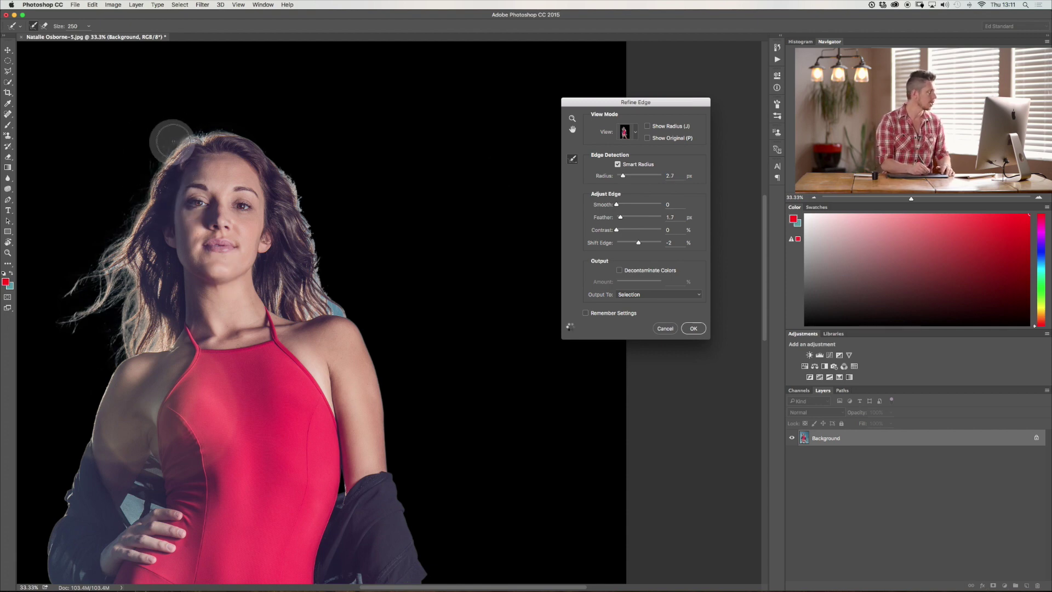
pyautogui.moveTo(176, 137)
pyautogui.mouseDown()
pyautogui.moveTo(223, 126)
pyautogui.moveTo(276, 144)
pyautogui.moveTo(326, 225)
pyautogui.moveTo(324, 289)
pyautogui.moveTo(342, 309)
pyautogui.moveTo(309, 308)
pyautogui.moveTo(341, 300)
pyautogui.mouseUp()
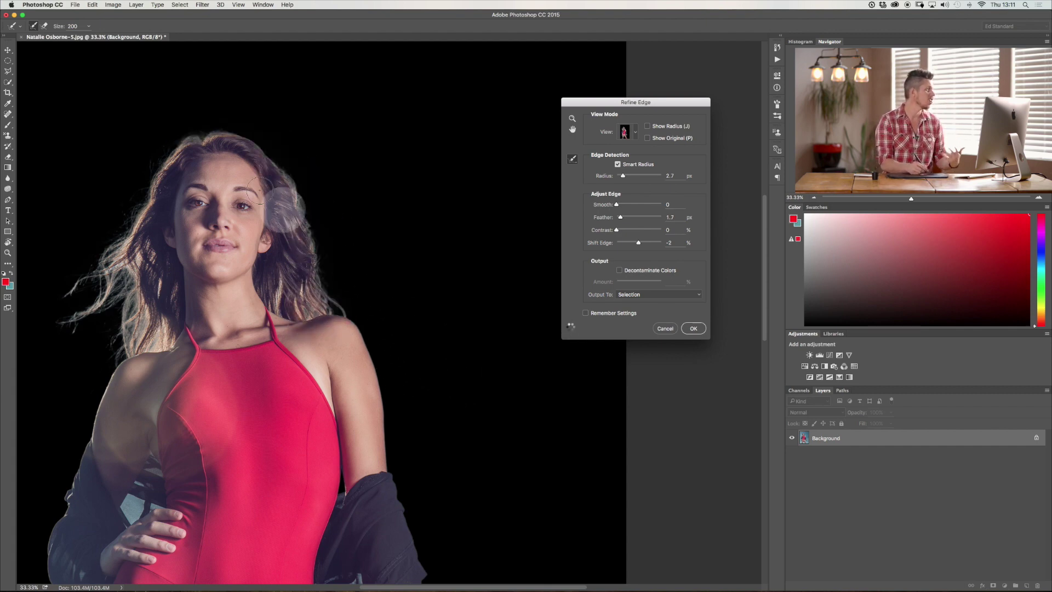
pyautogui.moveTo(312, 311); pyautogui.dragTo(344, 294)
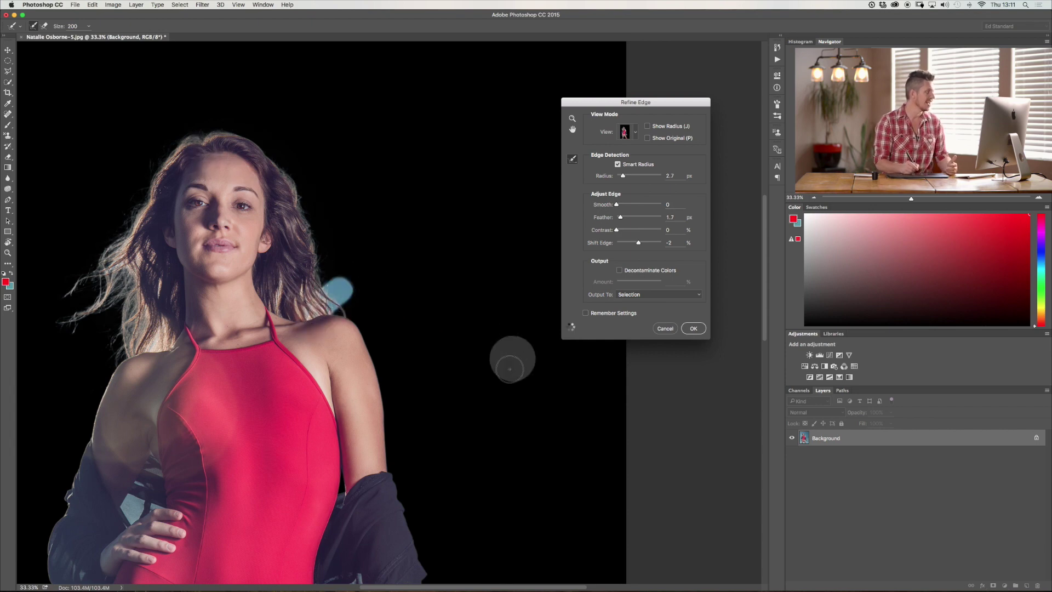
# Brush the Refine Radius tool along the jacket hem between the thigh and the hanging hand at size 200.
pyautogui.scroll(-10, 485, 393)
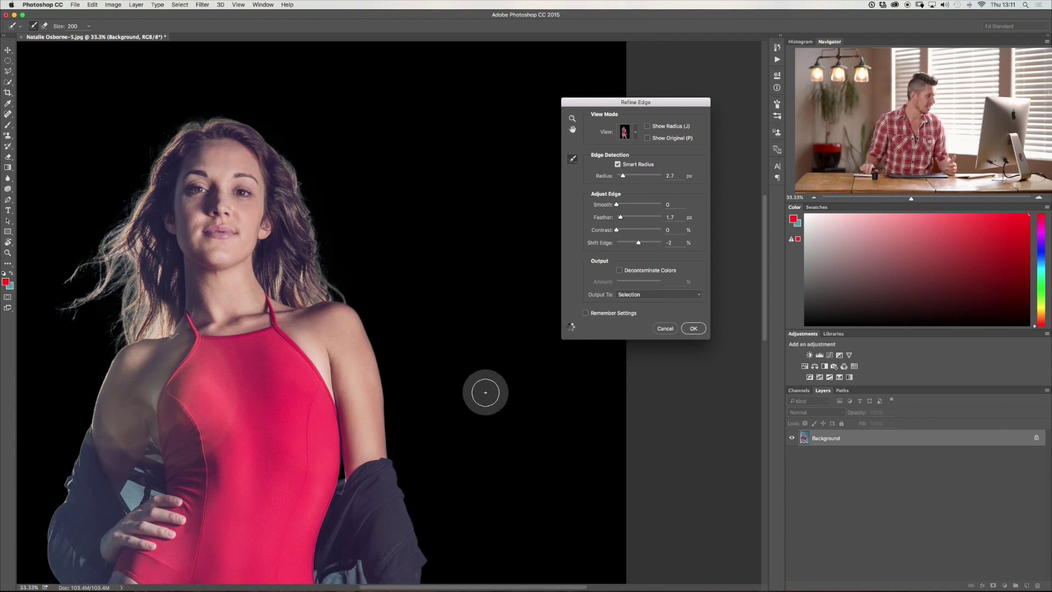
pyautogui.scroll(-5, 484, 393)
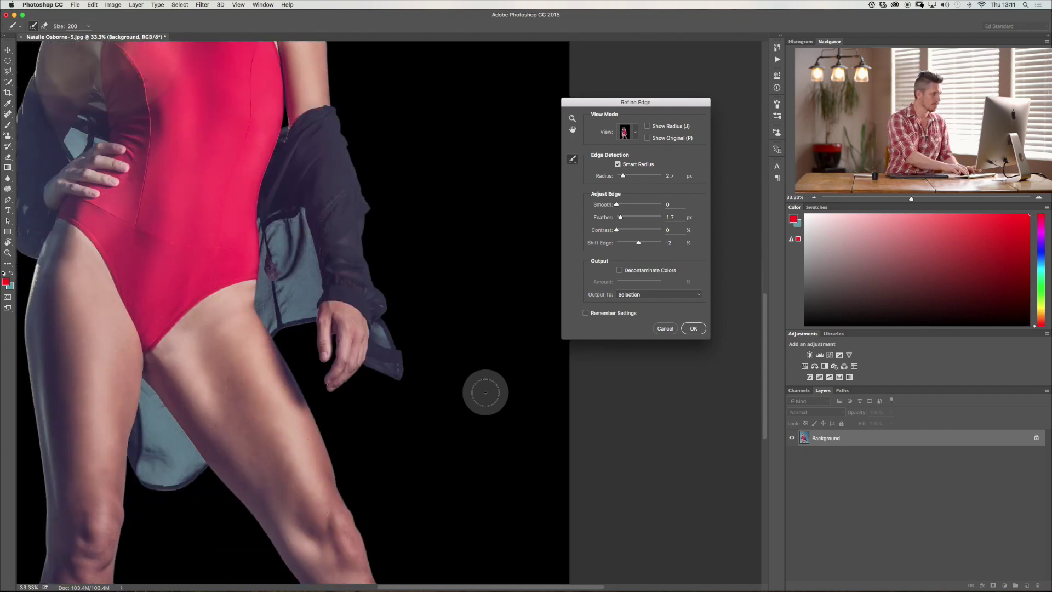
pyautogui.press('super+plus')
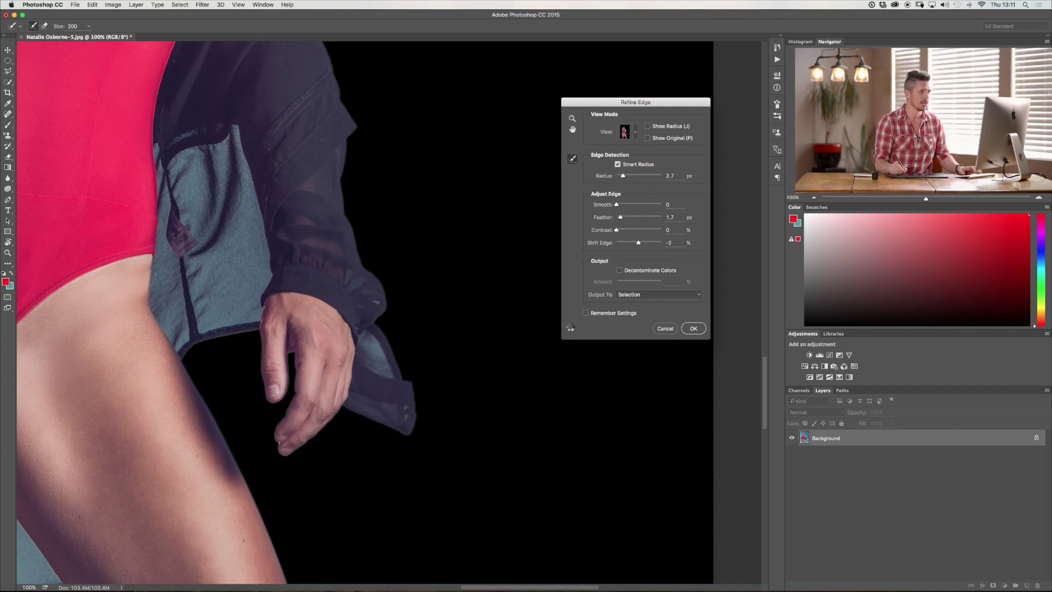
pyautogui.press('super+plus')
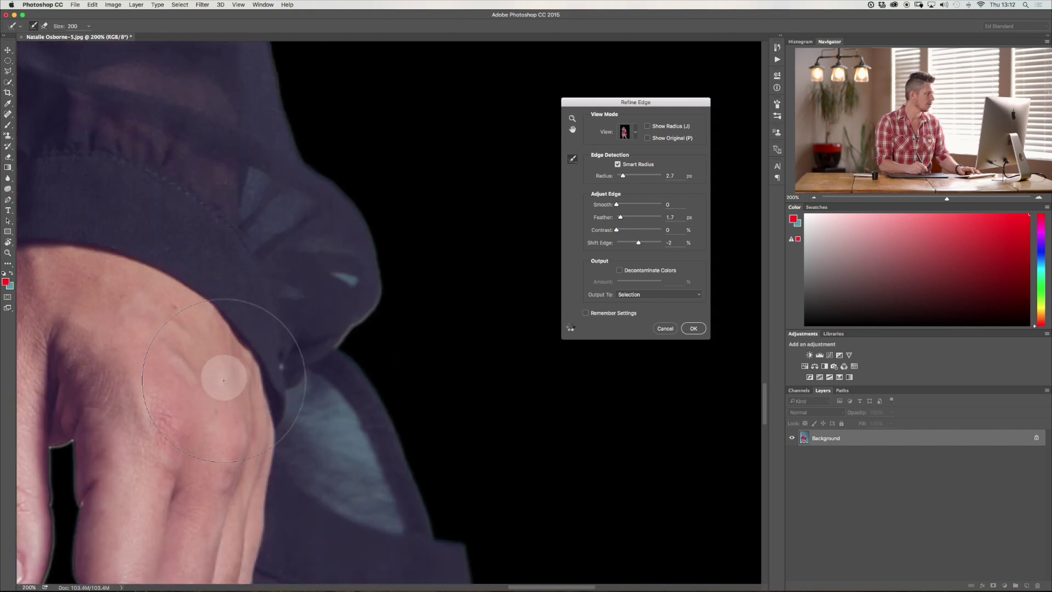
pyautogui.hscroll(-10, 335, 322)
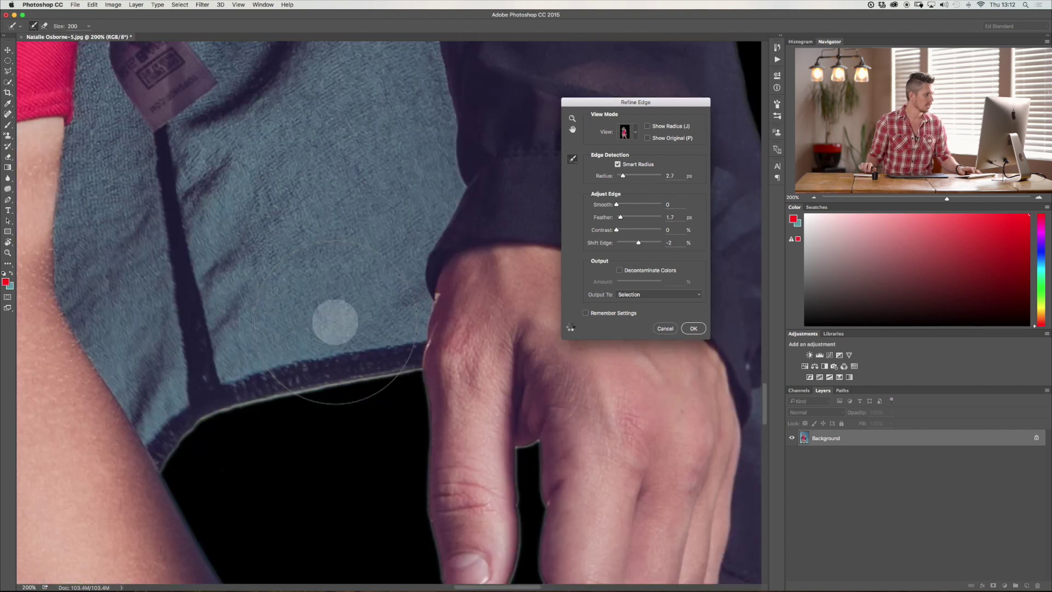
pyautogui.scroll(-5, 334, 322)
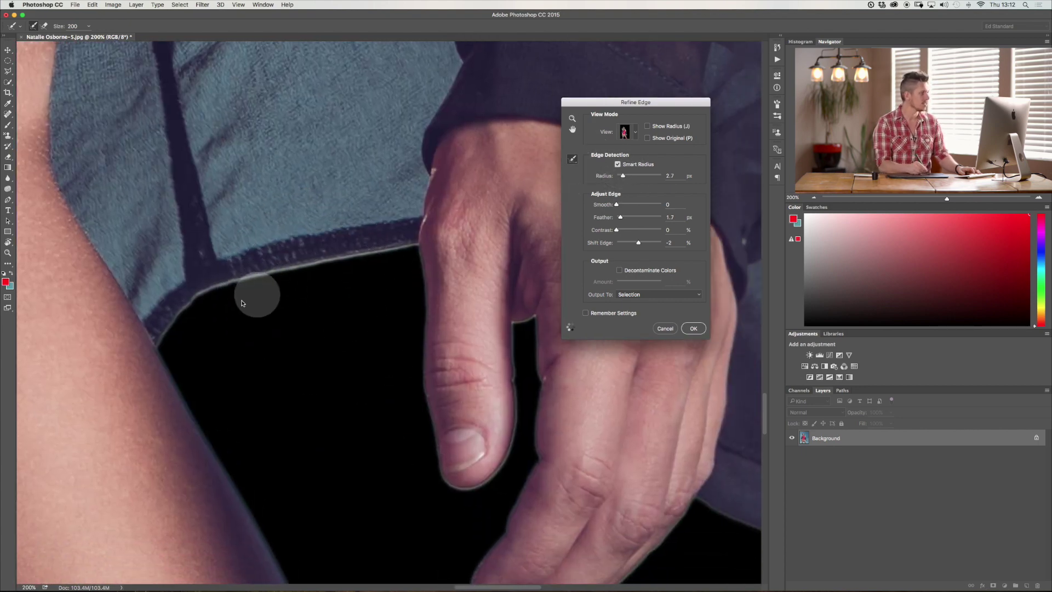
pyautogui.moveTo(183, 356)
pyautogui.mouseDown()
pyautogui.moveTo(202, 336)
pyautogui.moveTo(291, 301)
pyautogui.moveTo(390, 295)
pyautogui.mouseUp()
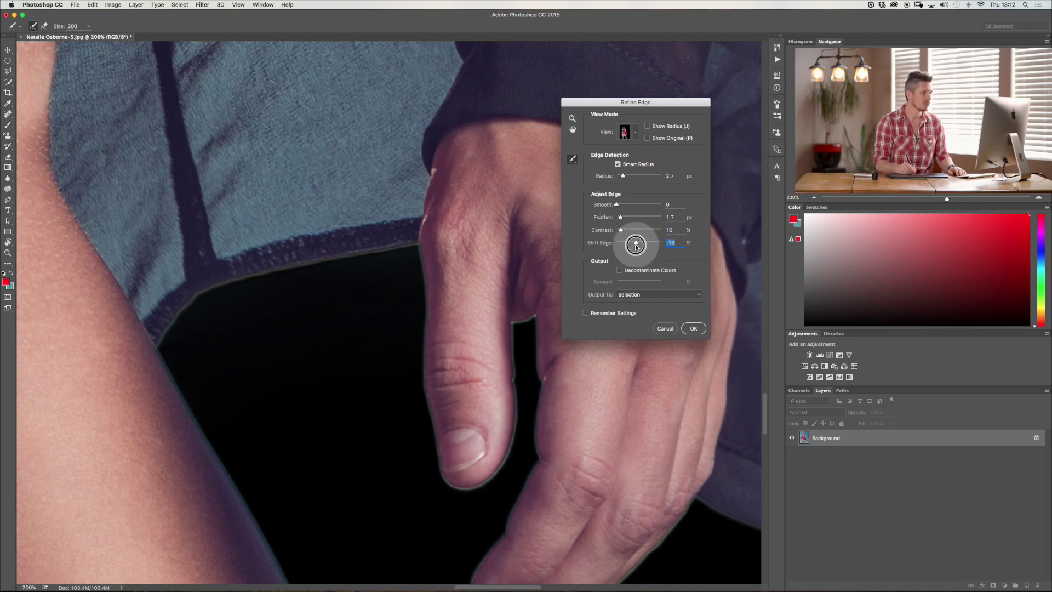
# Set Contrast to 10% and Shift Edge to -18%, and apply the refinement as a selection.
pyautogui.moveTo(635, 261); pyautogui.dragTo(635, 265)
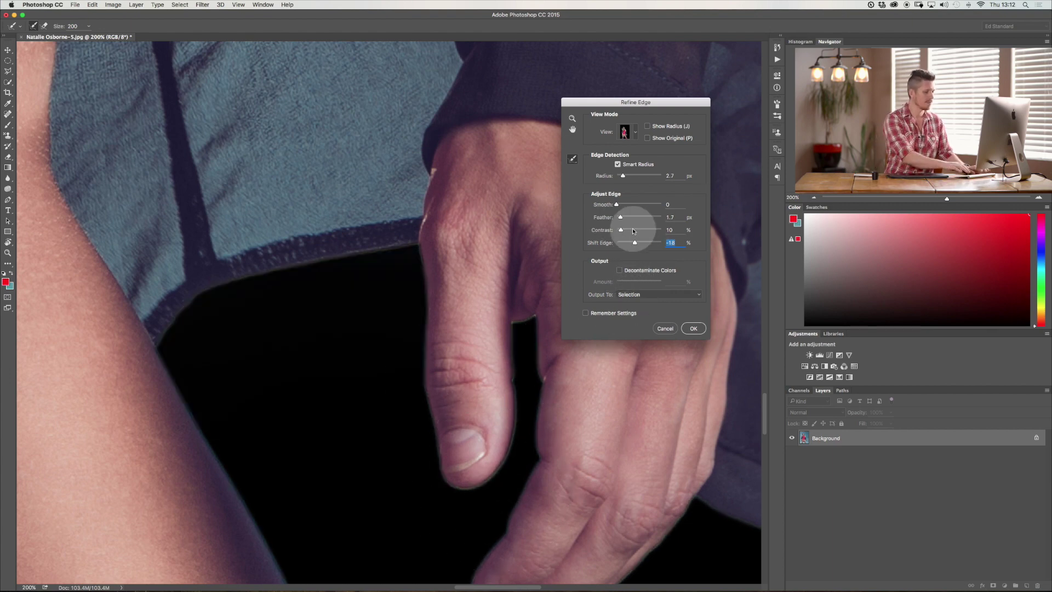
pyautogui.press('super+minus')
pyautogui.press('super+minus')
pyautogui.press('super+minus')
pyautogui.press('super+minus')
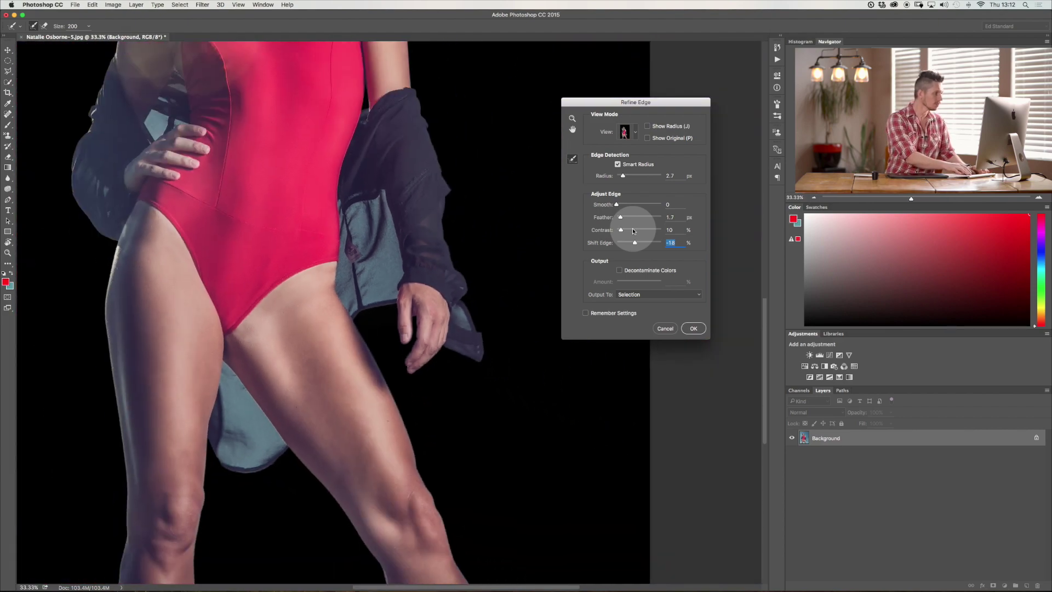
pyautogui.press('super+minus')
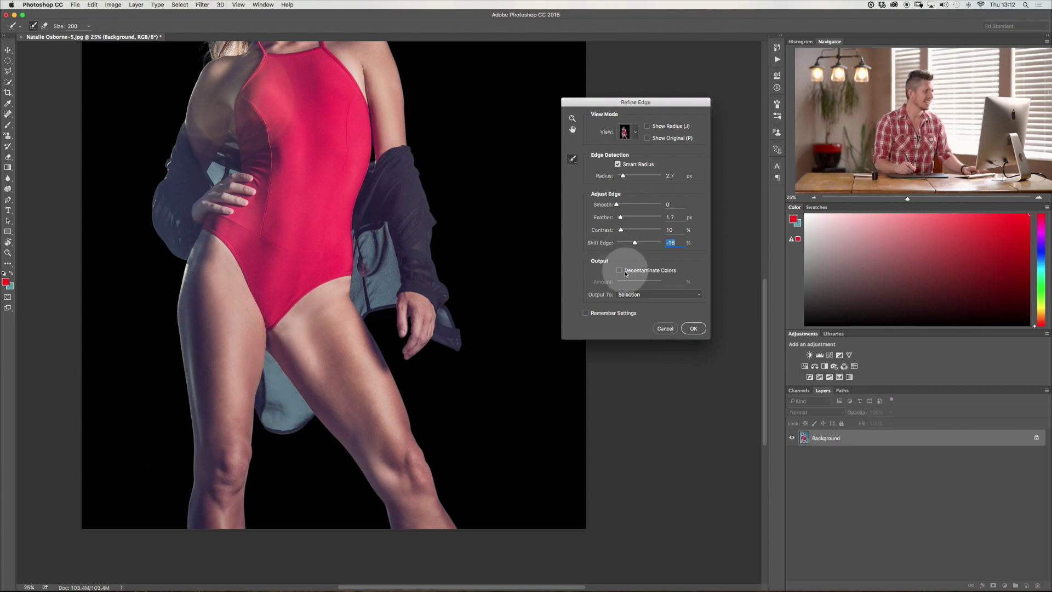
pyautogui.click(694, 329)
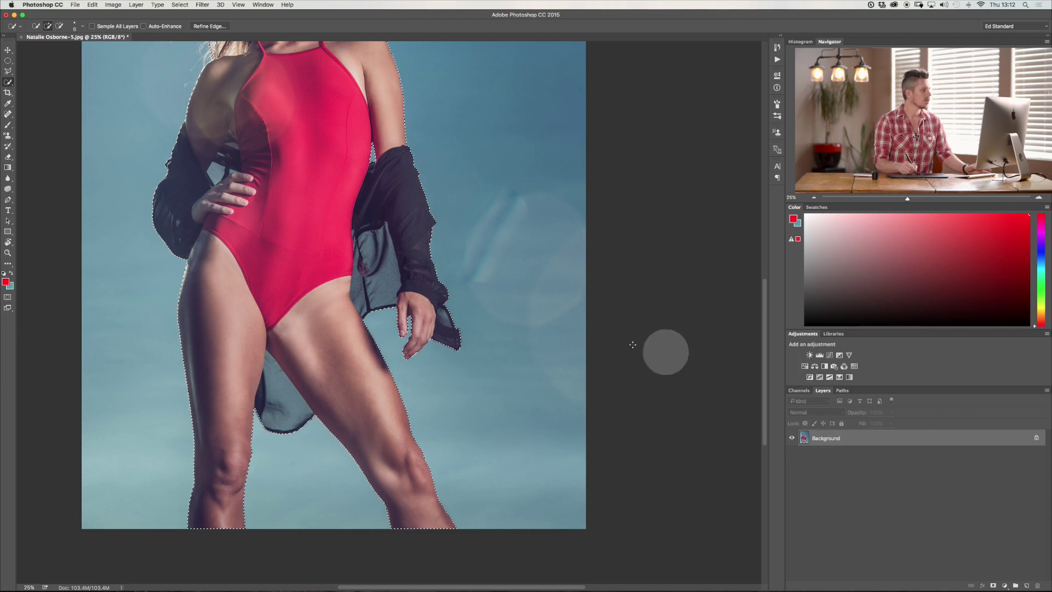
# Reopen Refine Edge on the current selection and enable Decontaminate Colors with an amount of 40%.
pyautogui.click(213, 26)
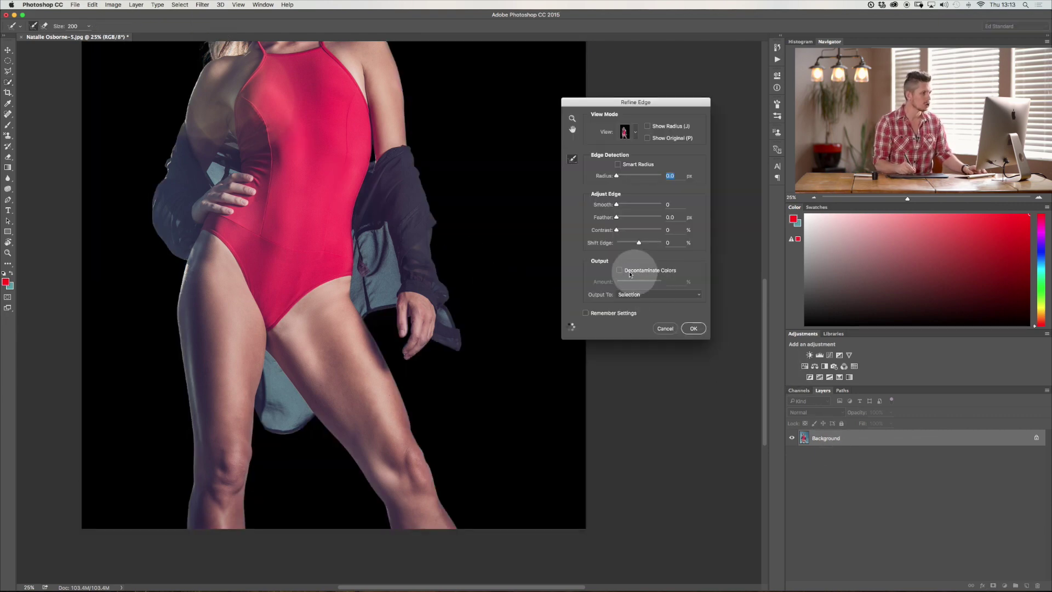
pyautogui.click(620, 270)
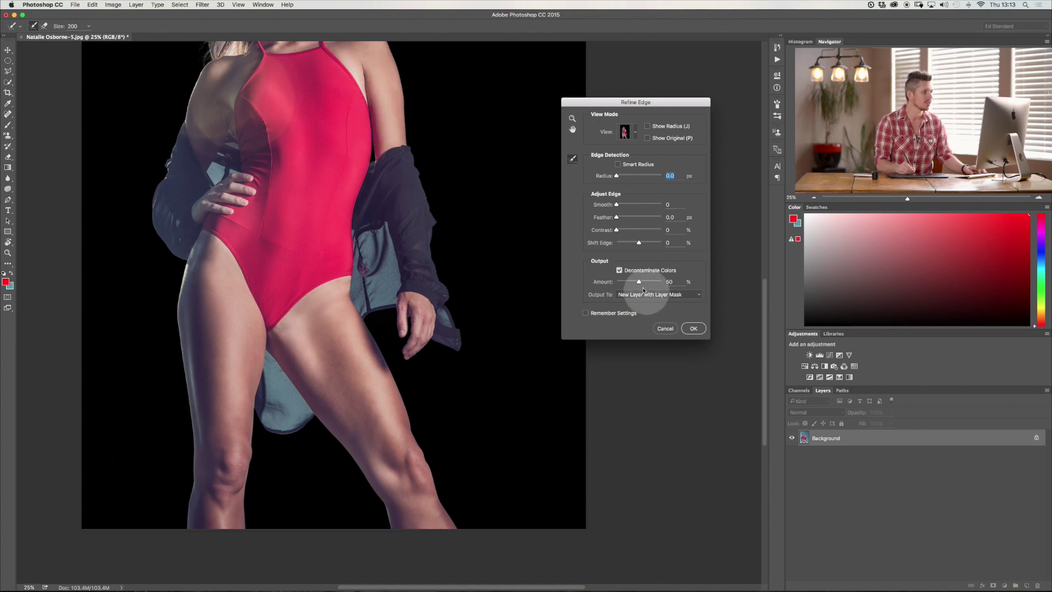
pyautogui.moveTo(639, 282)
pyautogui.mouseDown()
pyautogui.moveTo(650, 282)
pyautogui.moveTo(634, 283)
pyautogui.mouseUp()
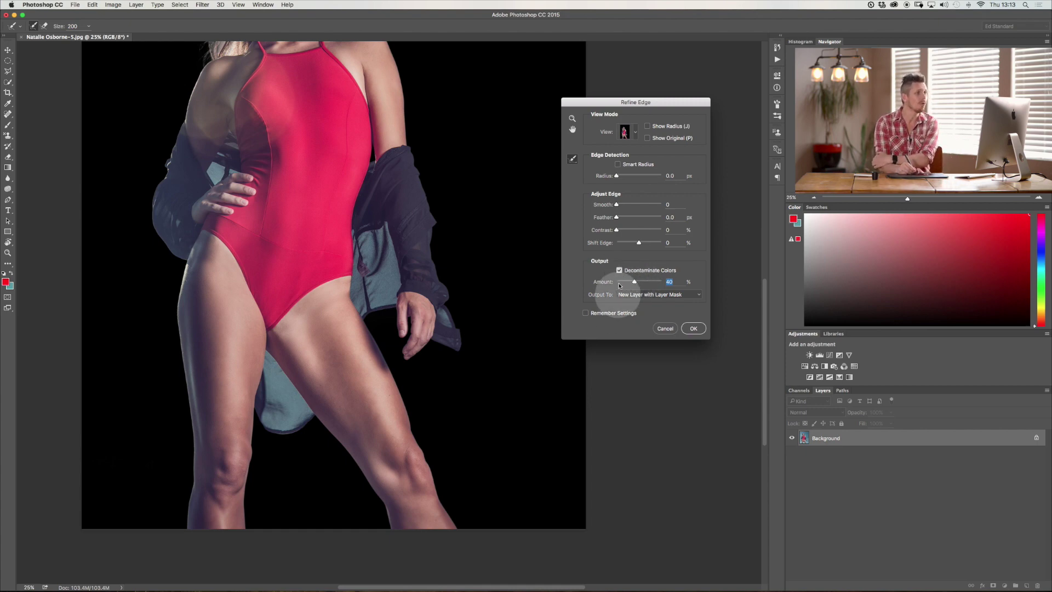
# Set the refinement output to New Layer with Layer Mask and apply it.
pyautogui.click(662, 294)
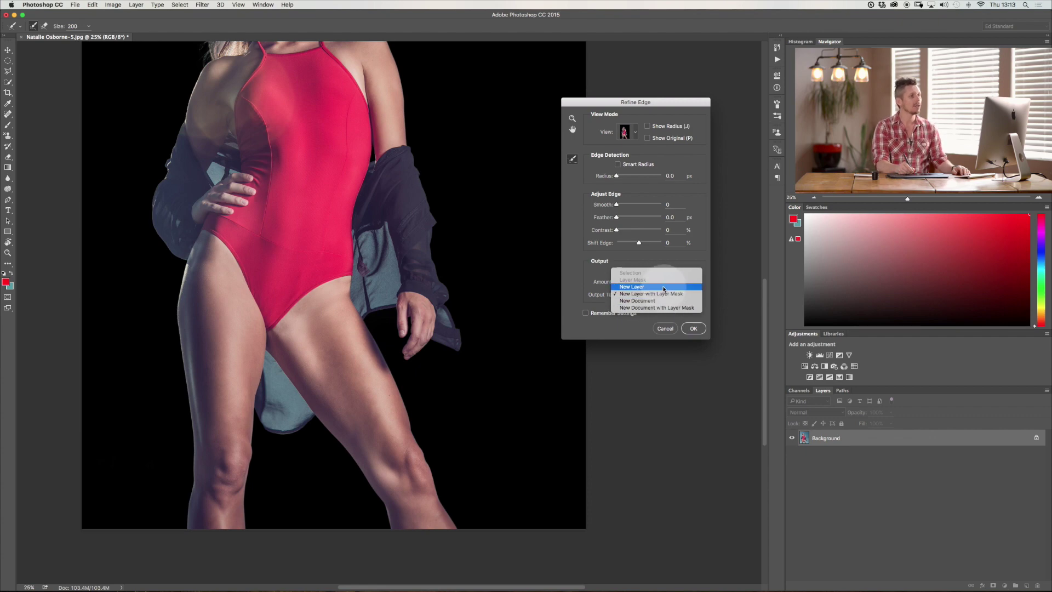
pyautogui.click(661, 288)
pyautogui.click(672, 292)
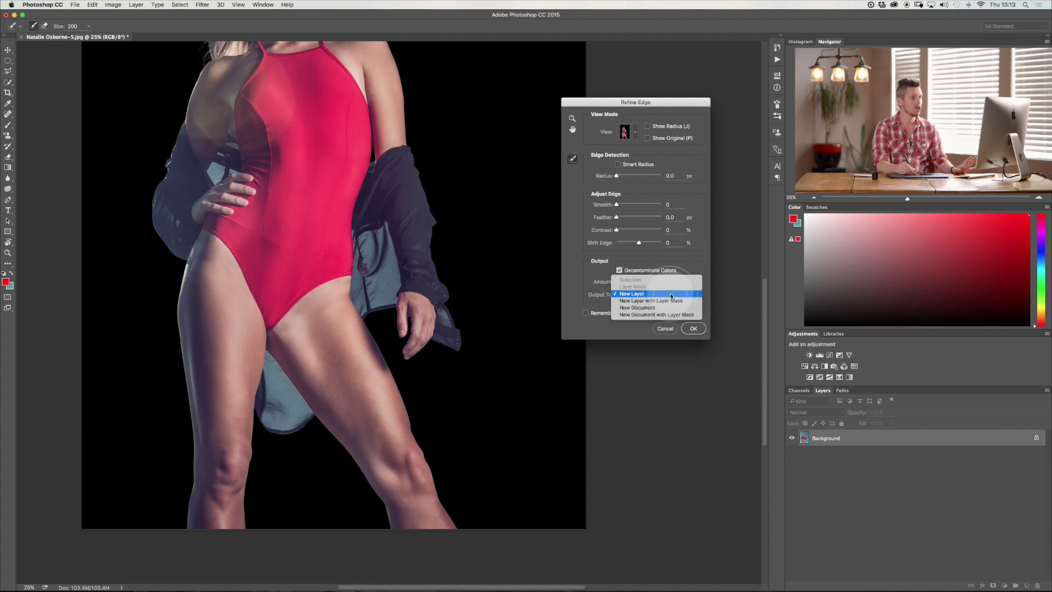
pyautogui.click(672, 300)
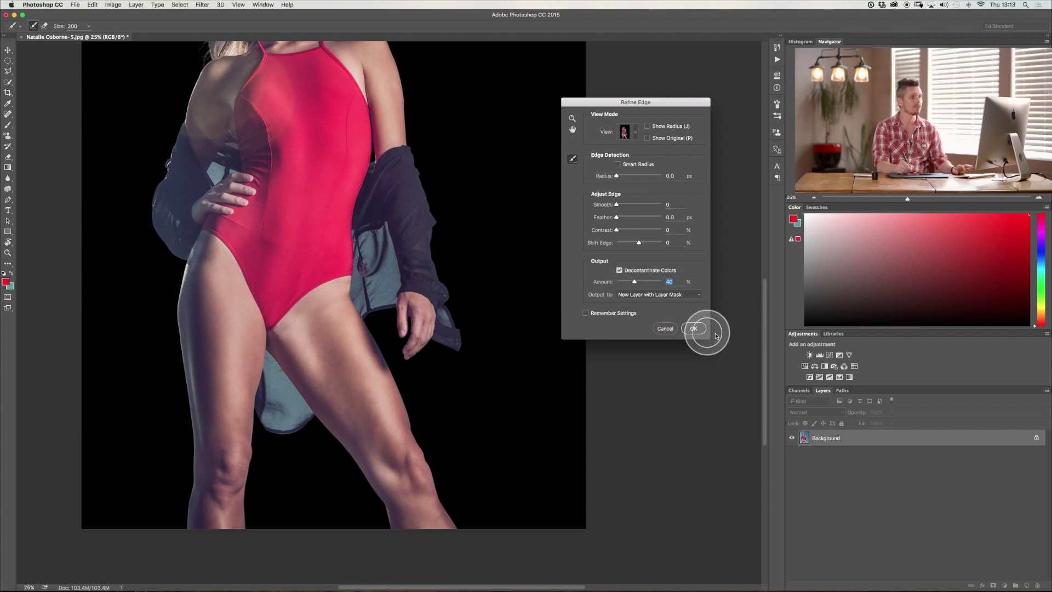
pyautogui.click(650, 295)
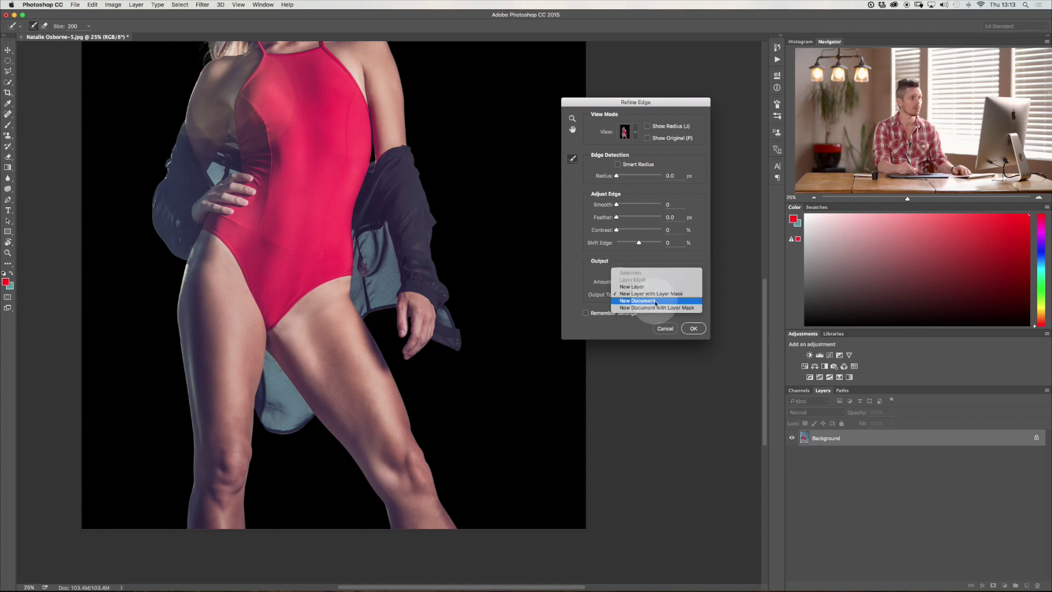
pyautogui.click(649, 294)
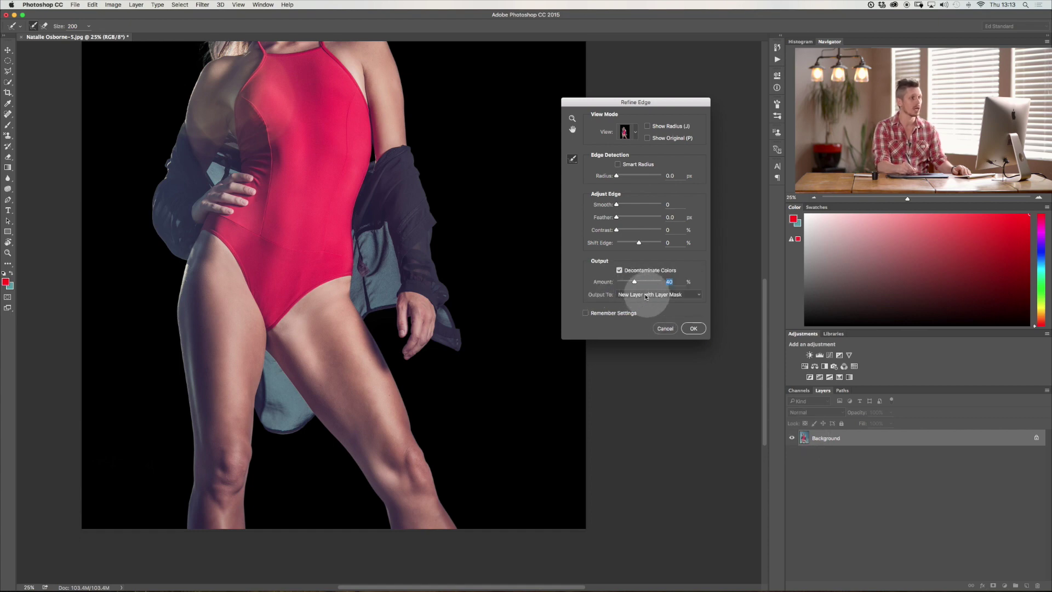
pyautogui.click(691, 328)
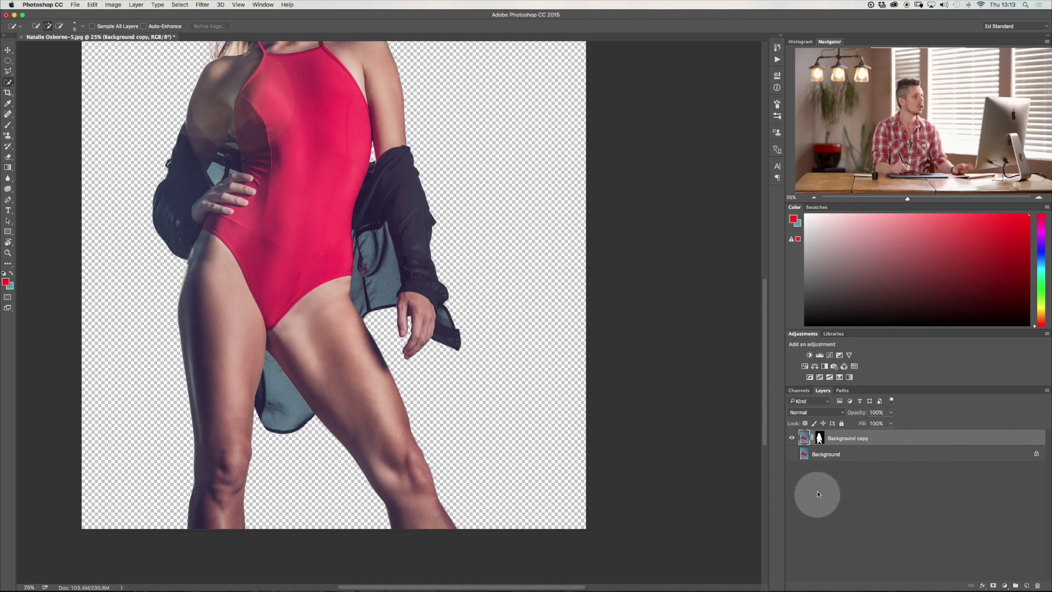
# Toggle the visibility of the Background and Background copy layers to compare the original with the masked cutout.
pyautogui.click(794, 457)
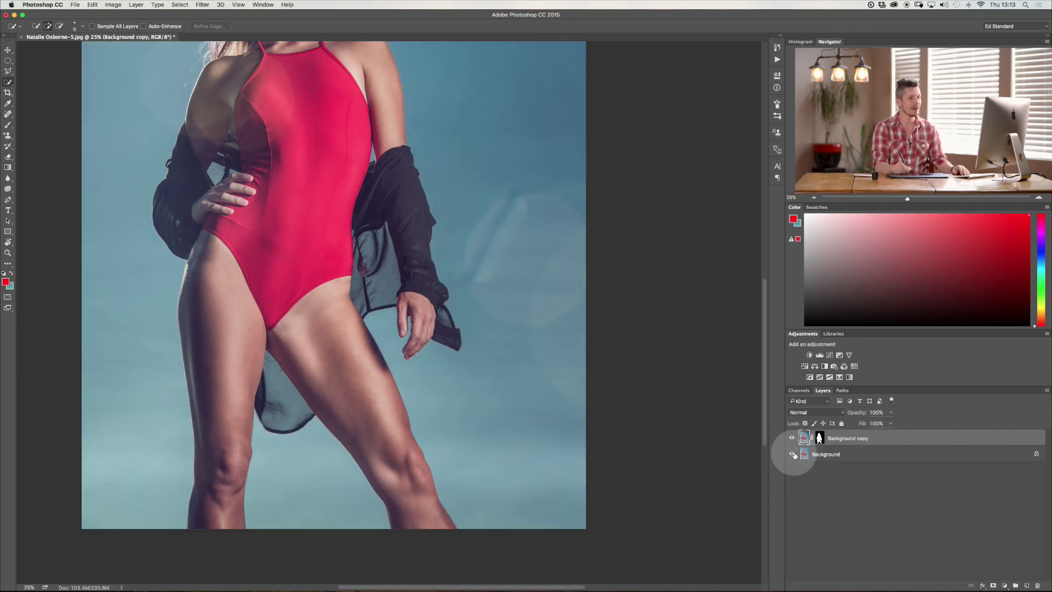
pyautogui.click(793, 455)
pyautogui.click(793, 454)
pyautogui.click(793, 439)
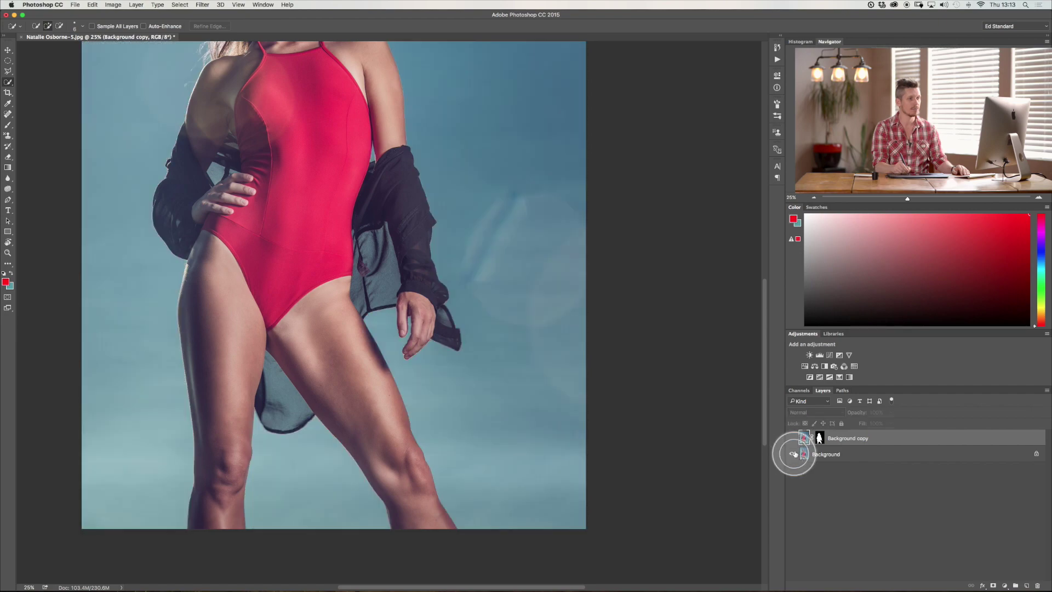
pyautogui.click(792, 455)
pyautogui.click(792, 437)
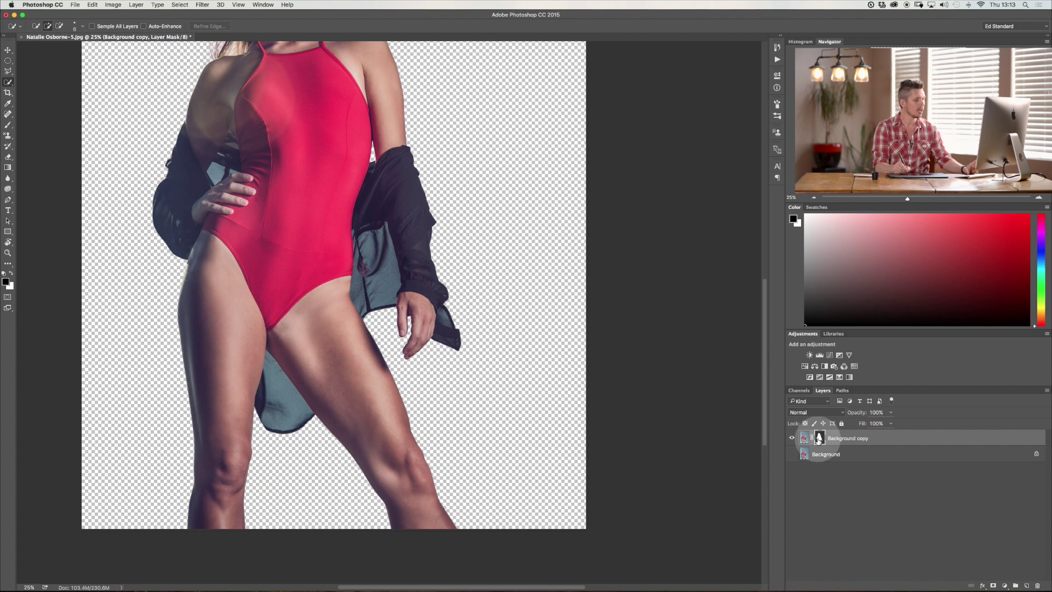
# Display the Background copy layer mask on its own, examine its hair and shoulder edges, and return to the image.
pyautogui.keyDown('alt'); pyautogui.click(819, 439); pyautogui.keyUp('alt')
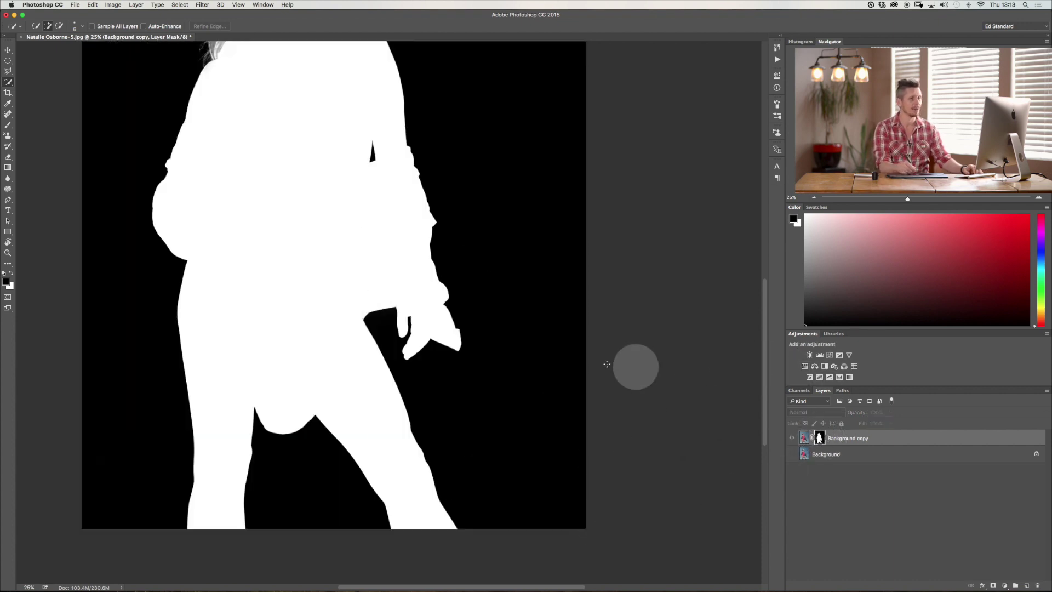
pyautogui.scroll(3, 555, 346)
pyautogui.hscroll(-3, 555, 346)
pyautogui.scroll(3, 555, 345)
pyautogui.hscroll(-1, 555, 346)
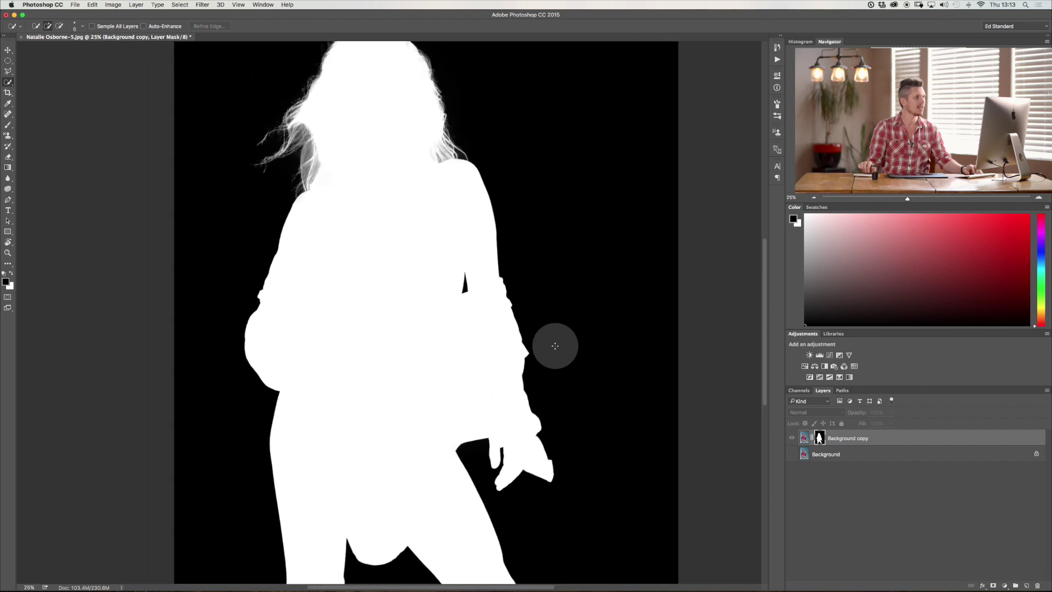
pyautogui.scroll(1, 332, 177)
pyautogui.scroll(5, 331, 176)
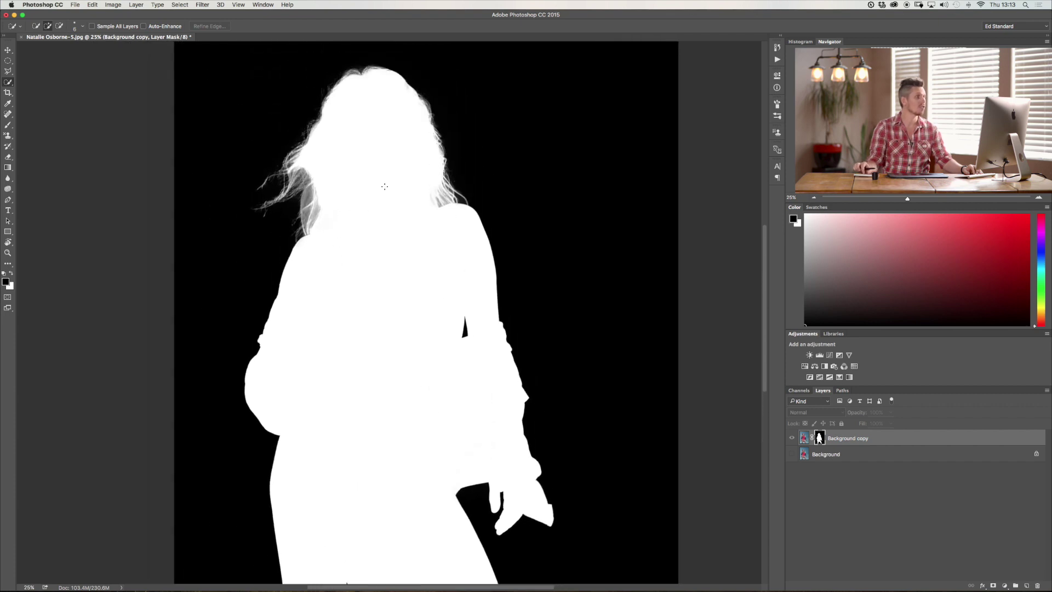
pyautogui.scroll(2, 385, 186)
pyautogui.hscroll(-1, 384, 186)
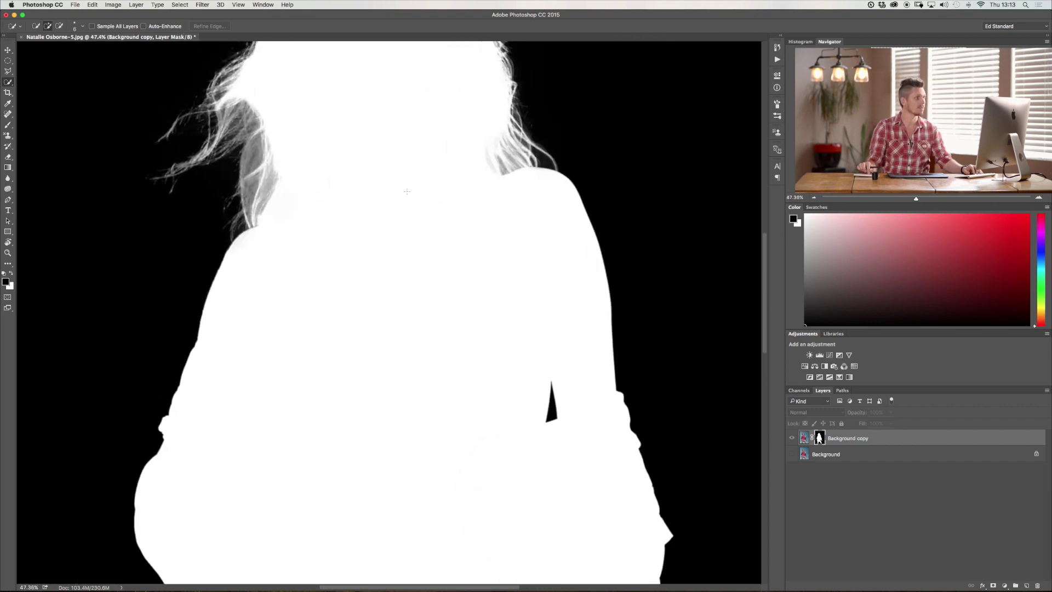
pyautogui.click(805, 438)
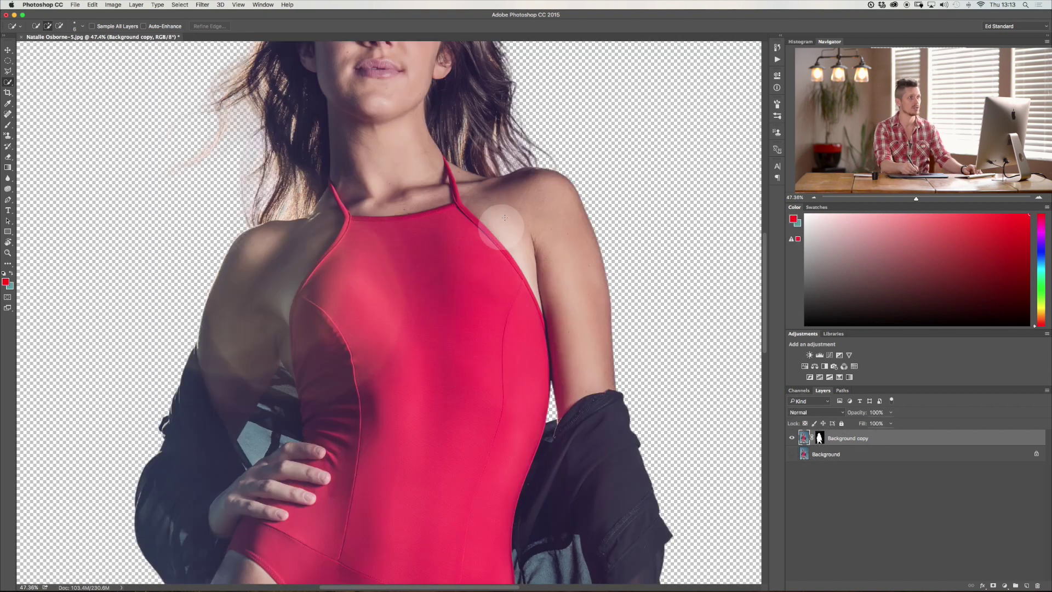
# Open the Refine Mask settings for the Background copy layer mask from its properties and cancel them.
pyautogui.click(777, 75)
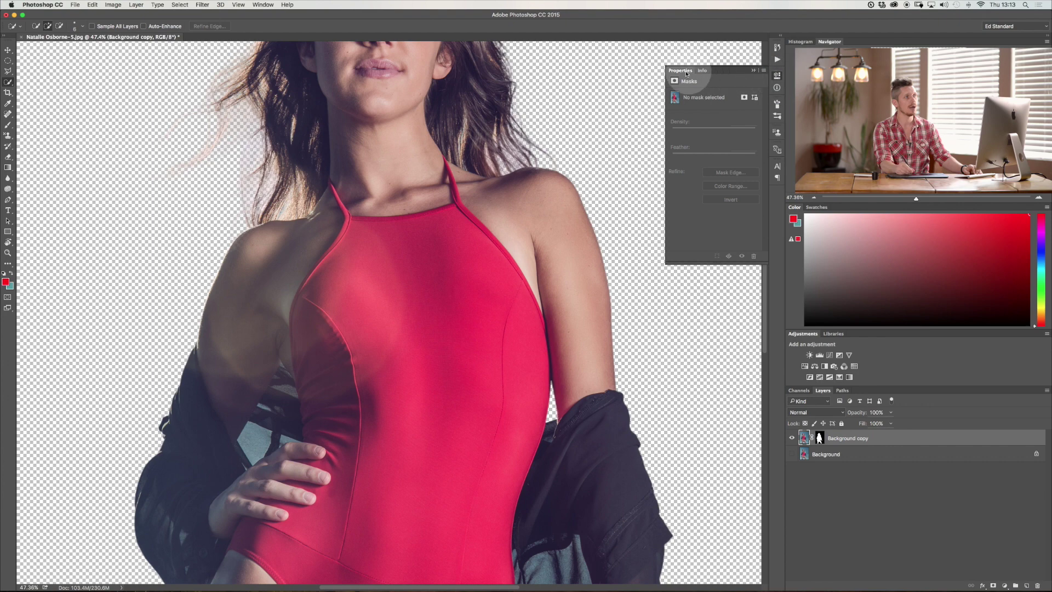
pyautogui.click(820, 438)
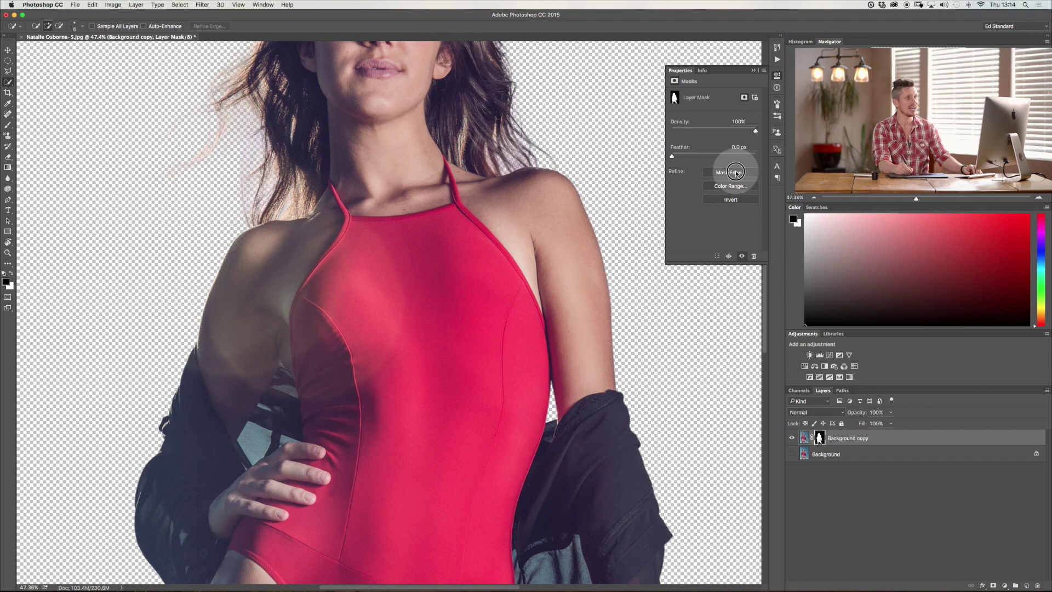
pyautogui.click(737, 173)
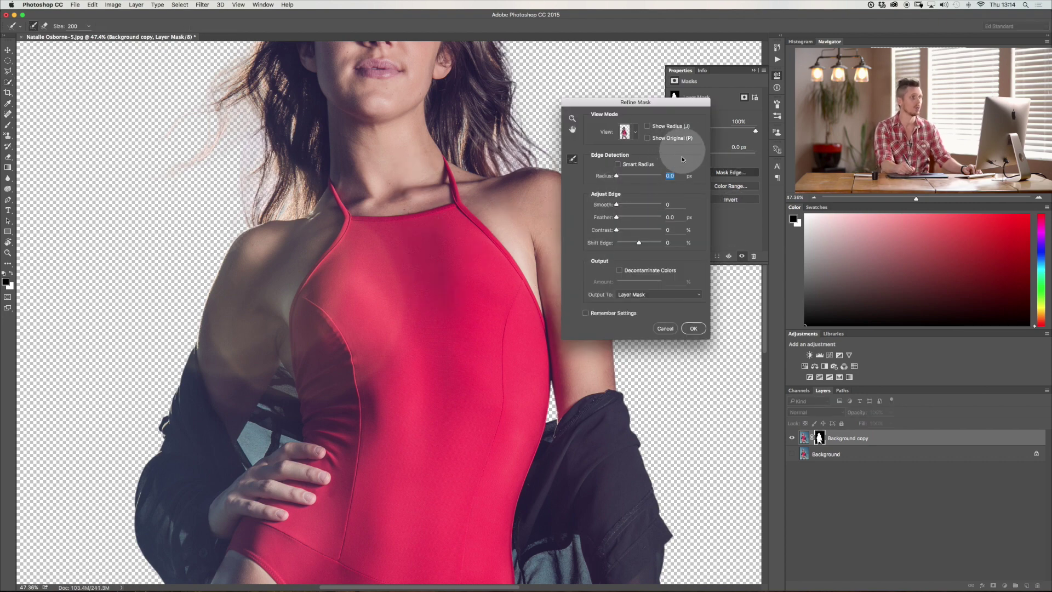
pyautogui.click(665, 329)
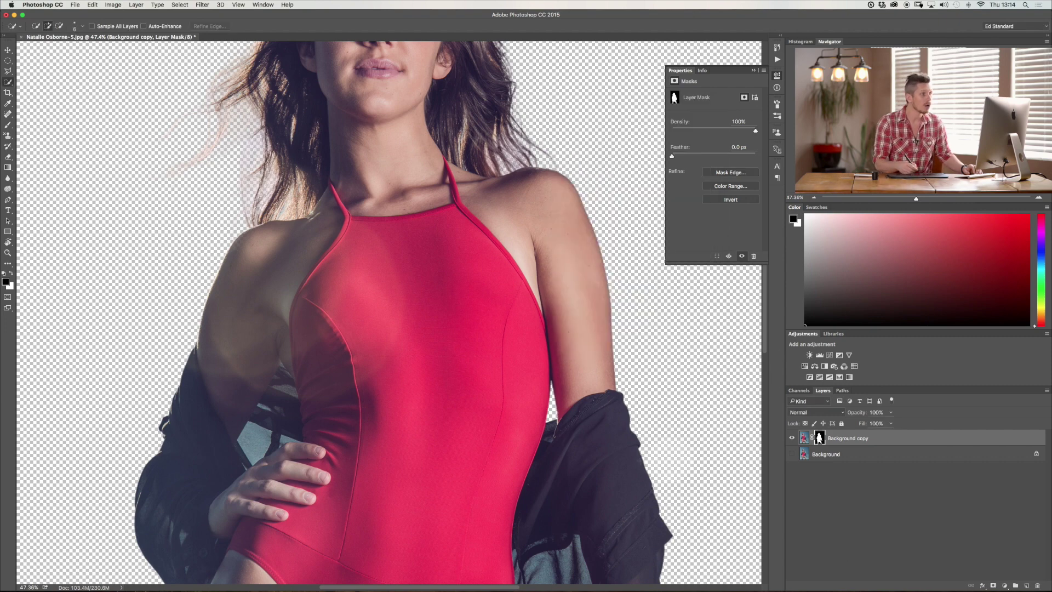
# Bring the NYC copy image from its Finder folder into the document as a placed layer.
pyautogui.scroll(5, 407, 263)
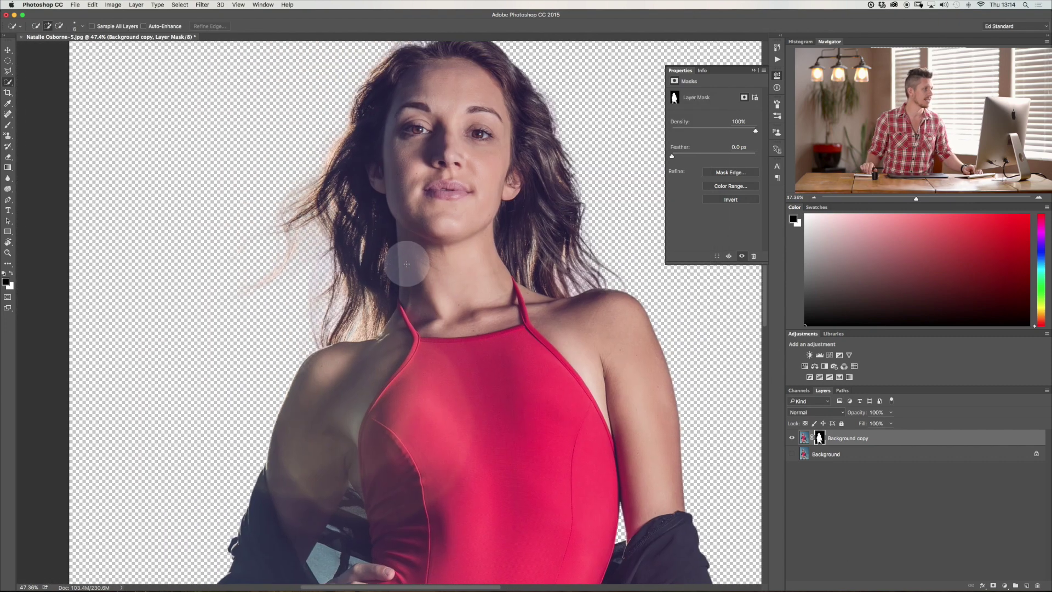
pyautogui.press('super+minus')
pyautogui.press('super+minus')
pyautogui.press('super+minus')
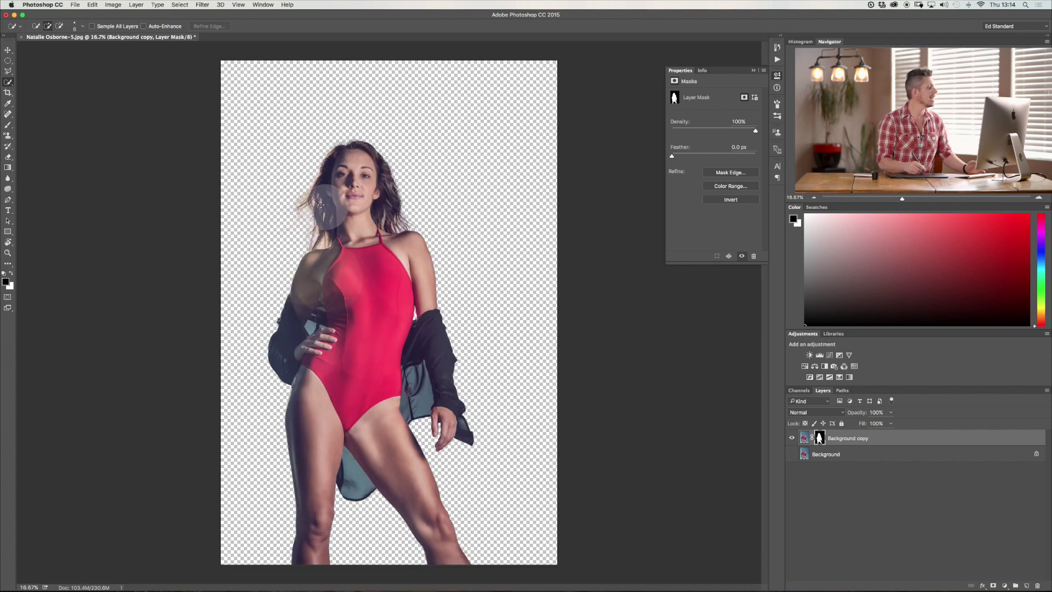
pyautogui.press('F3')
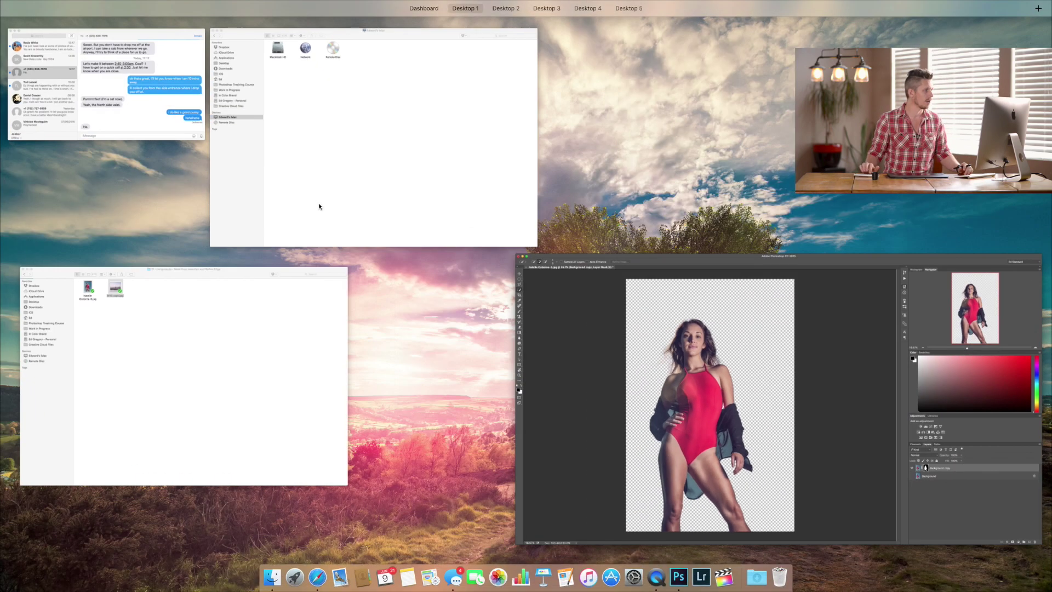
pyautogui.click(237, 414)
pyautogui.moveTo(356, 52); pyautogui.dragTo(355, 465)
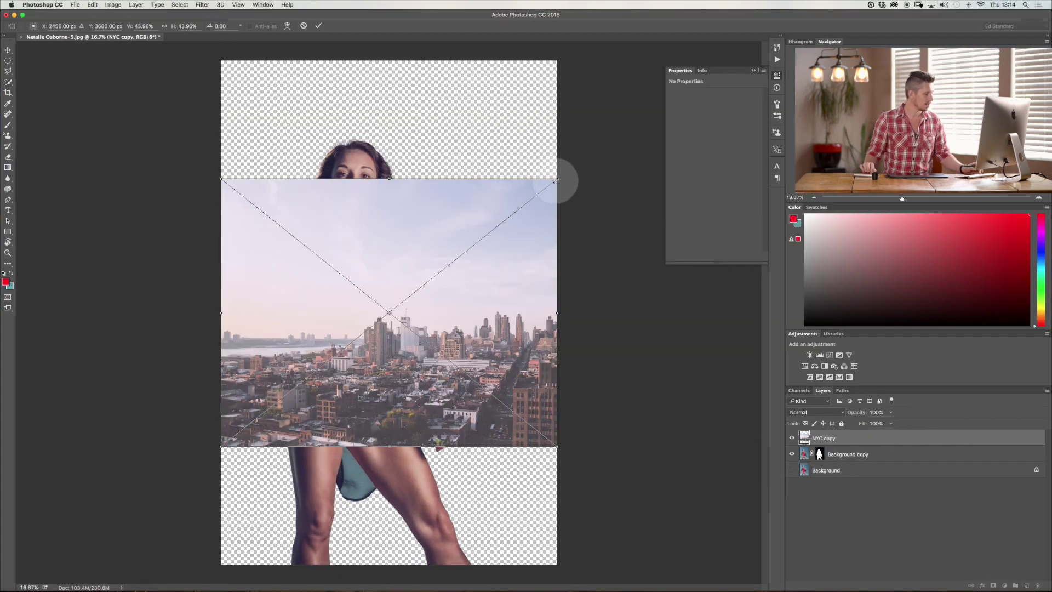
# Scale the placed city image to about 83.3% so it covers the canvas, and move its layer beneath the cutout layer.
pyautogui.moveTo(555, 180); pyautogui.dragTo(651, 3)
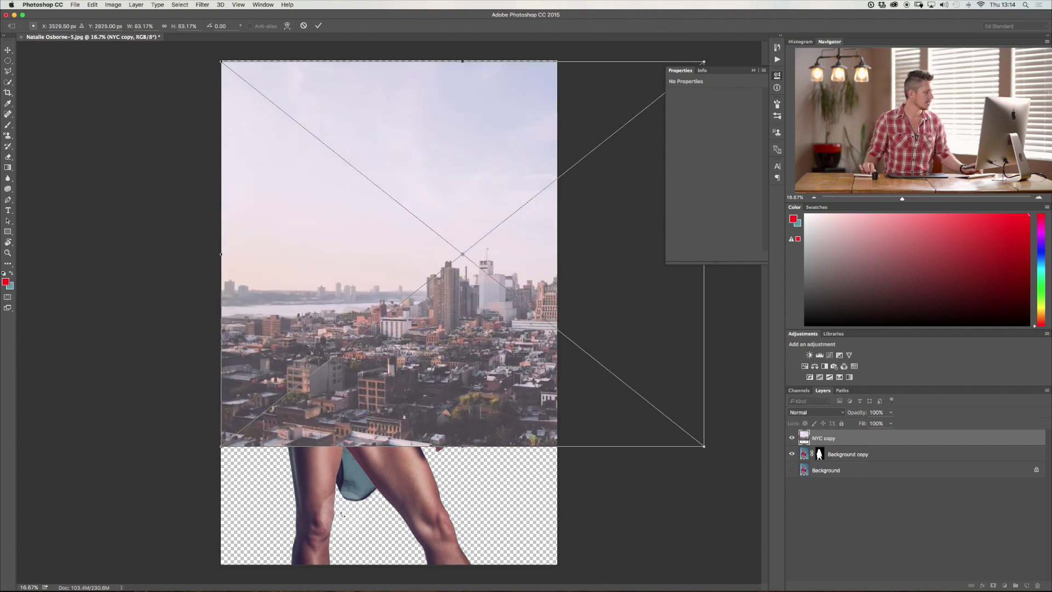
pyautogui.moveTo(220, 446); pyautogui.dragTo(82, 586)
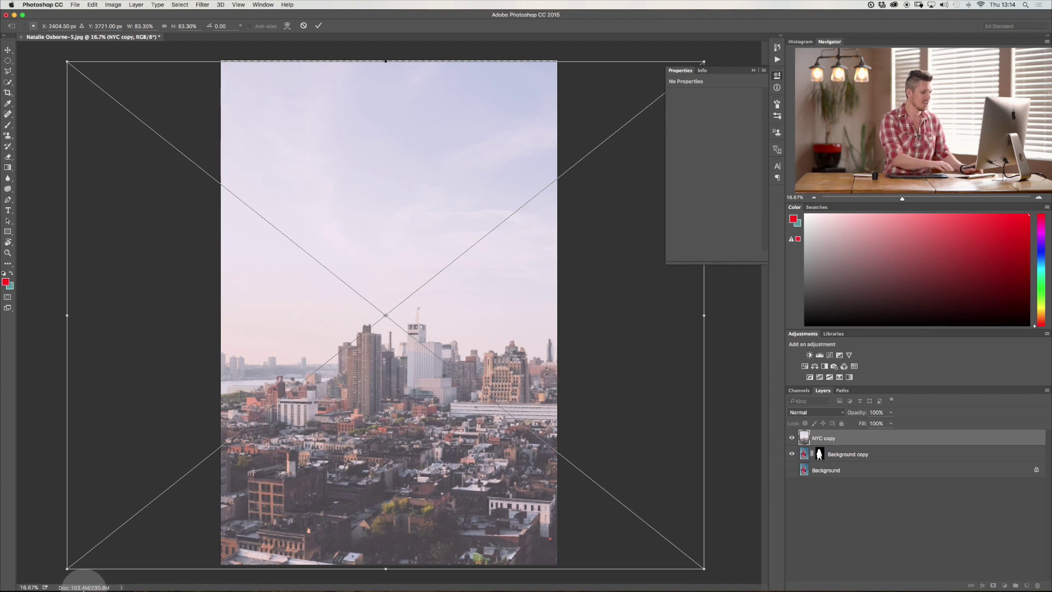
pyautogui.hotkey('shift', 'Up')
pyautogui.hotkey('shift', 'Up')
pyautogui.hotkey('shift', 'Up')
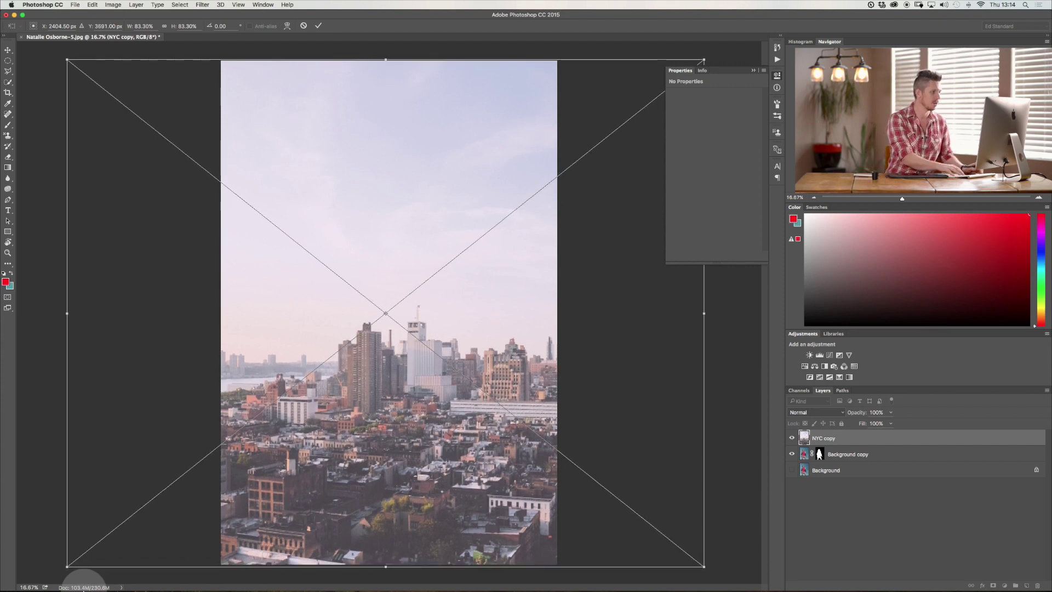
pyautogui.press('Return')
pyautogui.press('w')
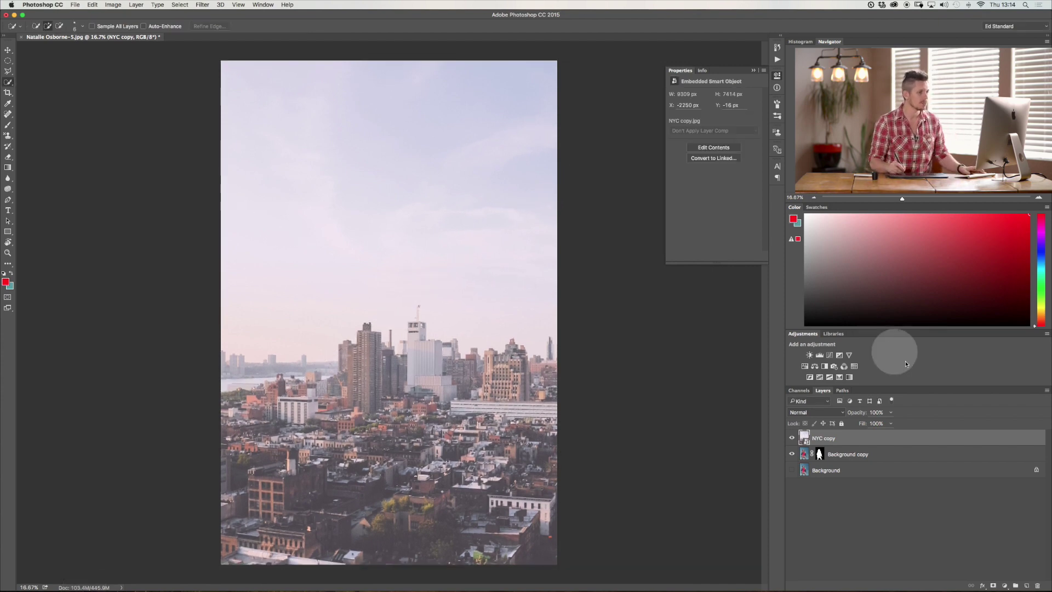
pyautogui.moveTo(904, 435); pyautogui.dragTo(905, 464)
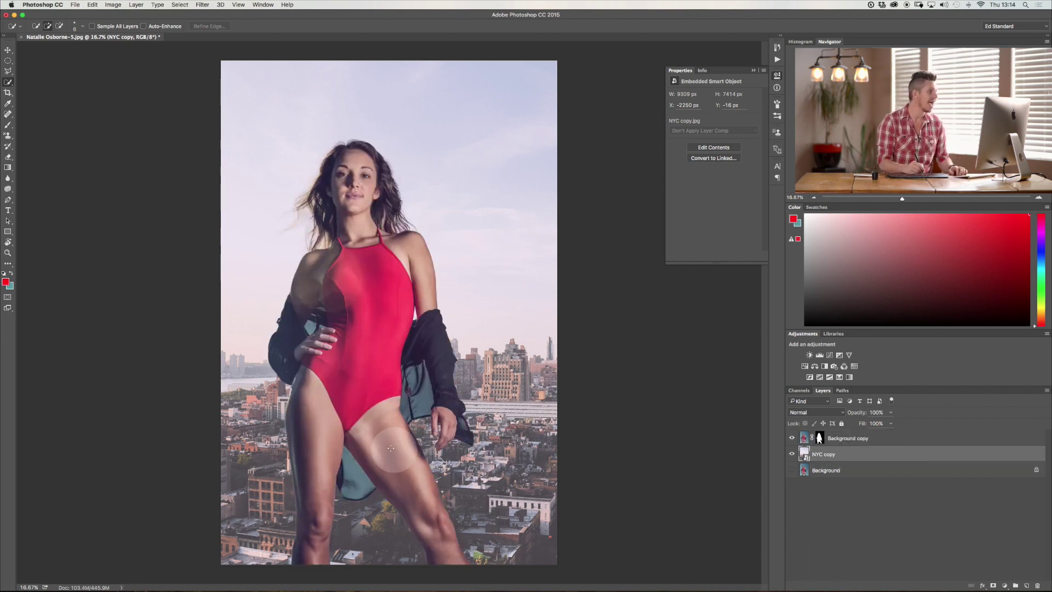
# Examine the cutout's hair and shoulder edges against the city background, and collapse the mask properties.
pyautogui.press('super+plus')
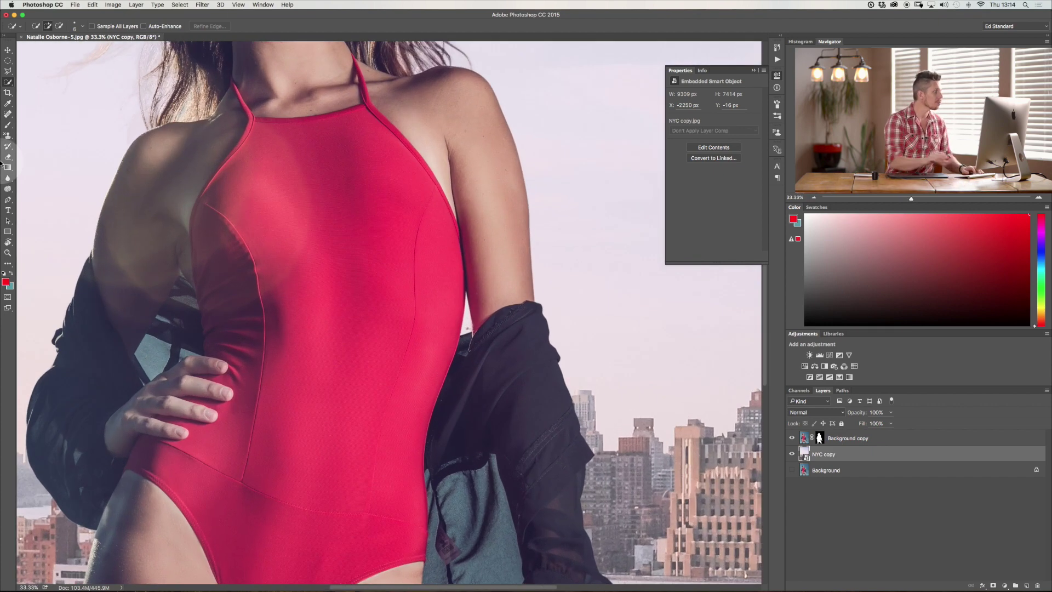
pyautogui.scroll(5, 1, 164)
pyautogui.hscroll(-5, 1, 163)
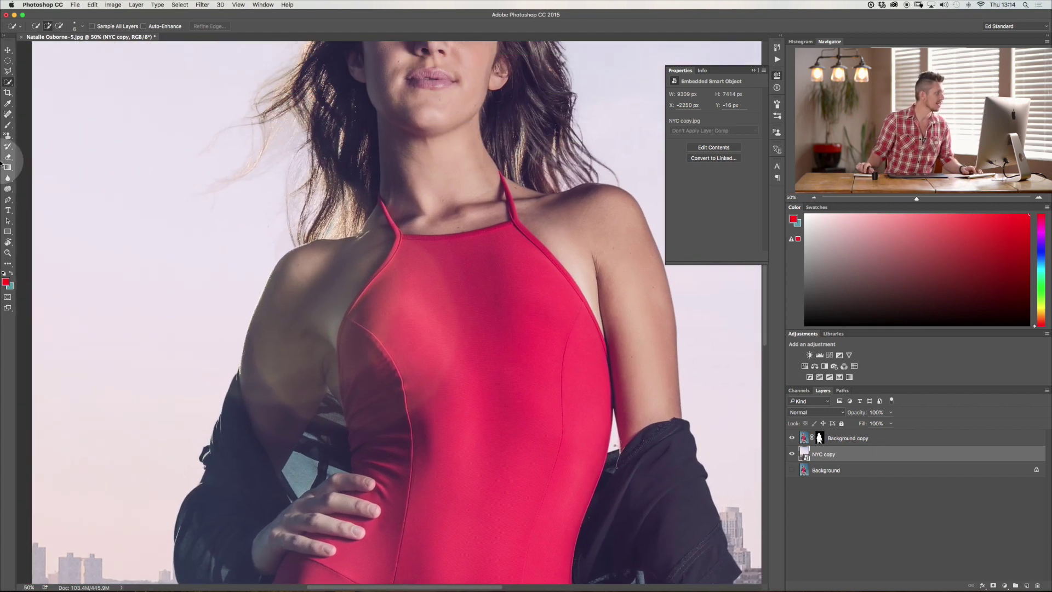
pyautogui.press('super+plus')
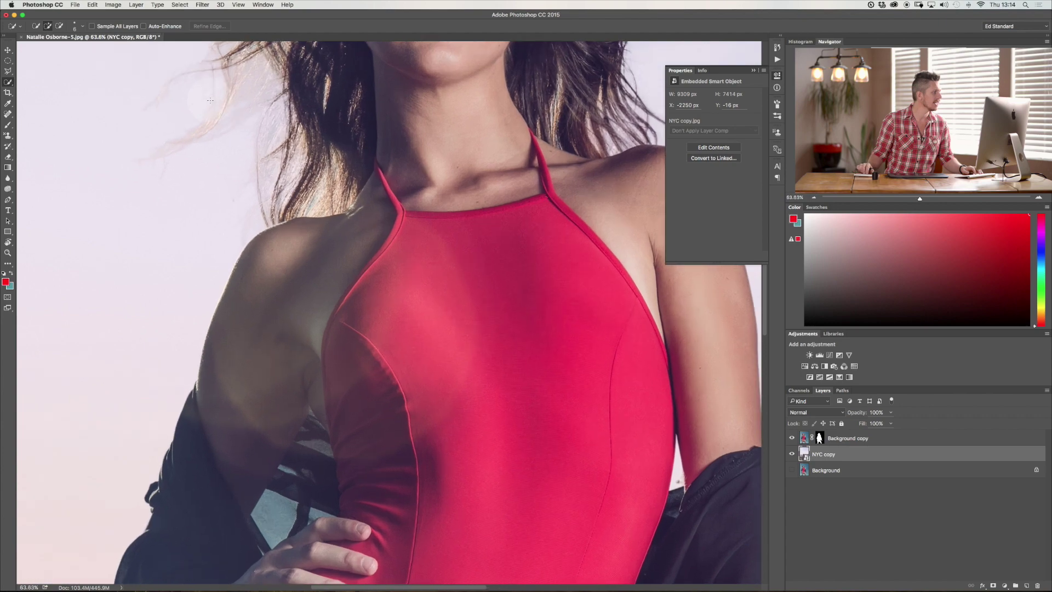
pyautogui.scroll(5, 211, 101)
pyautogui.press('super+plus')
pyautogui.hscroll(-2, 210, 101)
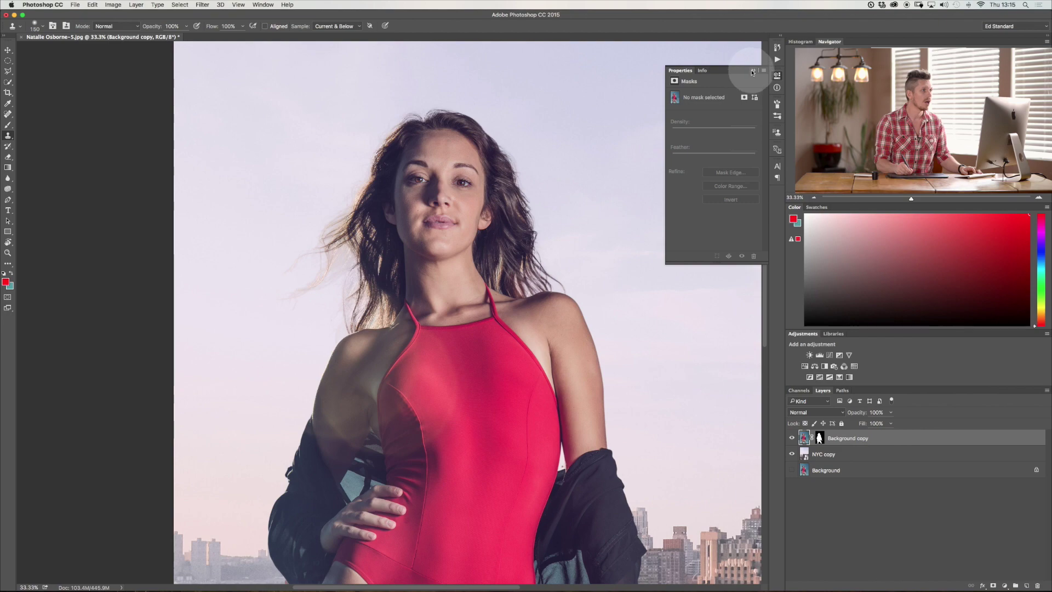
pyautogui.click(753, 70)
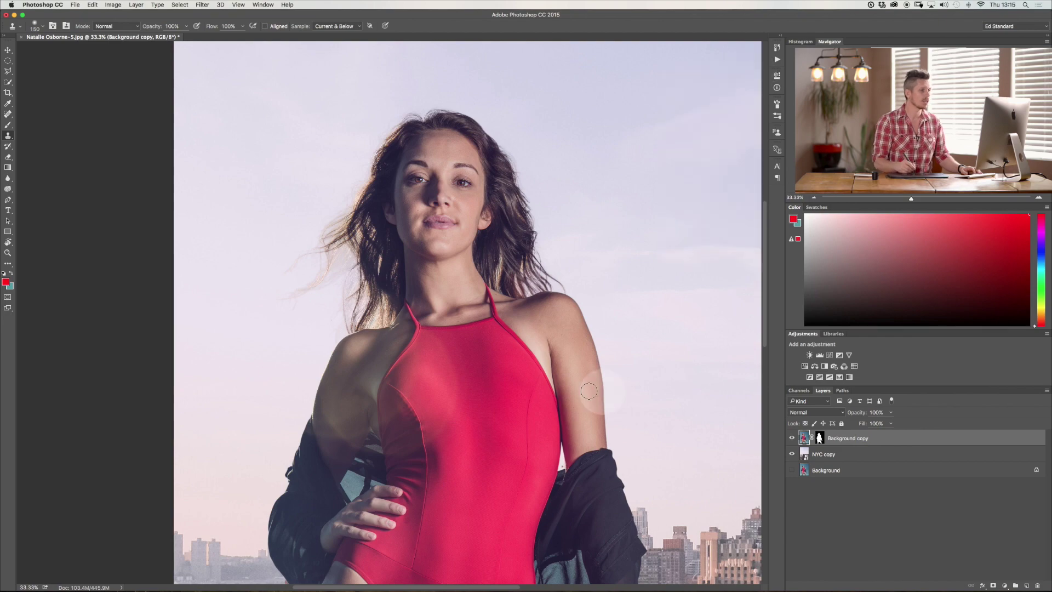
# With the Background copy layer mask active, use Quick Selection to select the teal see-through jacket areas by the waist, arm, hand and between the legs.
pyautogui.scroll(-5, 603, 391)
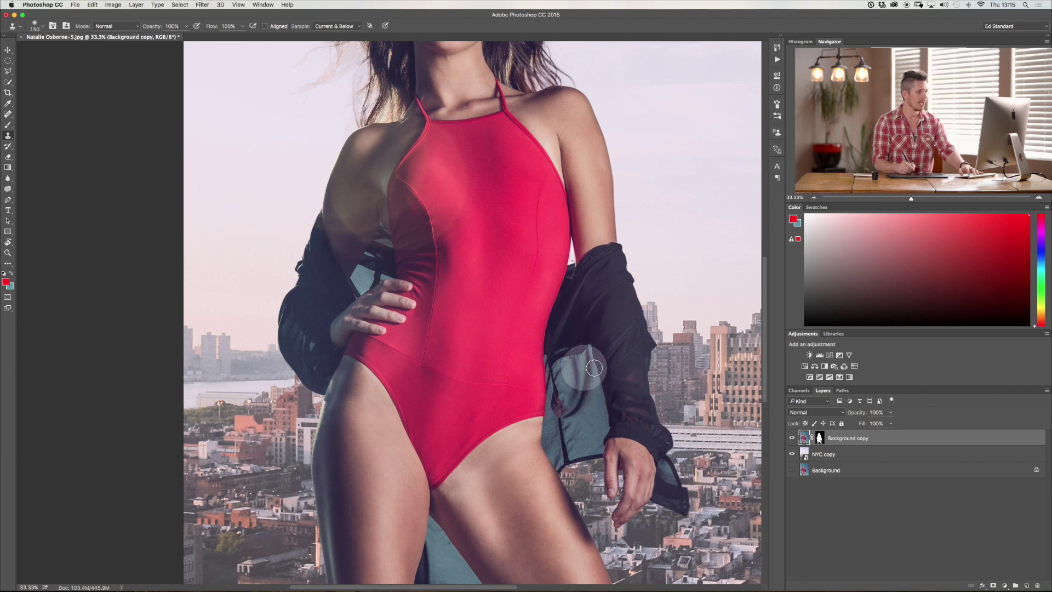
pyautogui.click(819, 438)
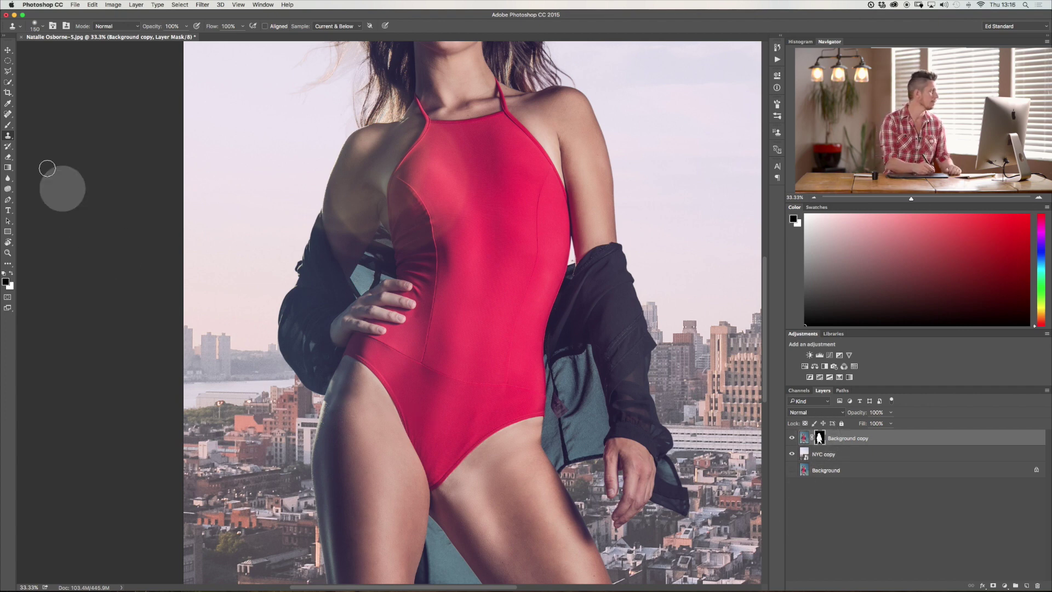
pyautogui.click(8, 82)
pyautogui.click(363, 279)
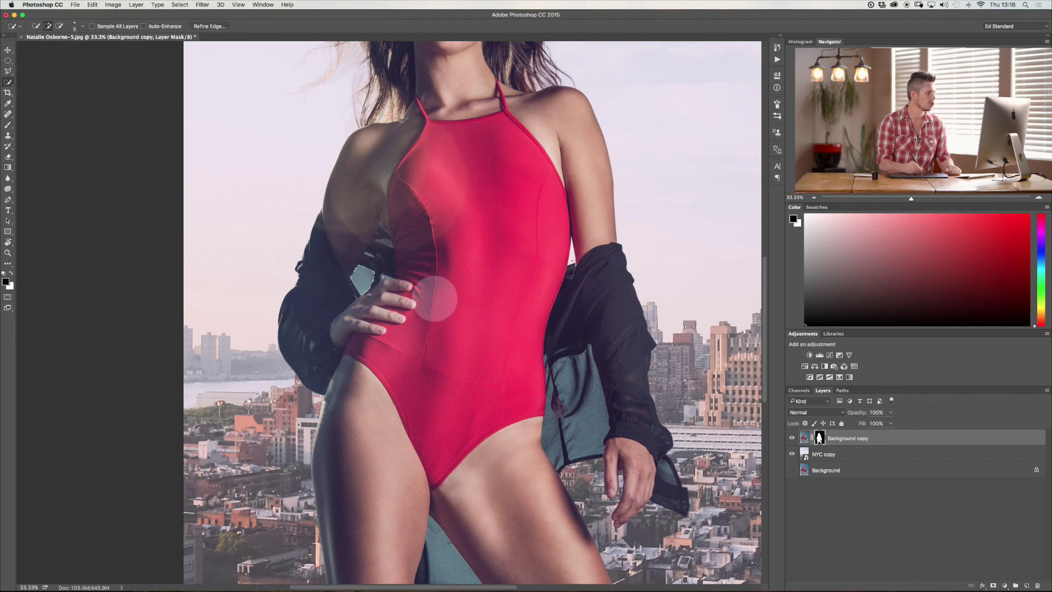
pyautogui.click(389, 279)
pyautogui.moveTo(597, 399)
pyautogui.mouseDown()
pyautogui.moveTo(556, 385)
pyautogui.moveTo(563, 441)
pyautogui.moveTo(588, 437)
pyautogui.mouseUp()
pyautogui.click(667, 473)
pyautogui.scroll(-5, 575, 517)
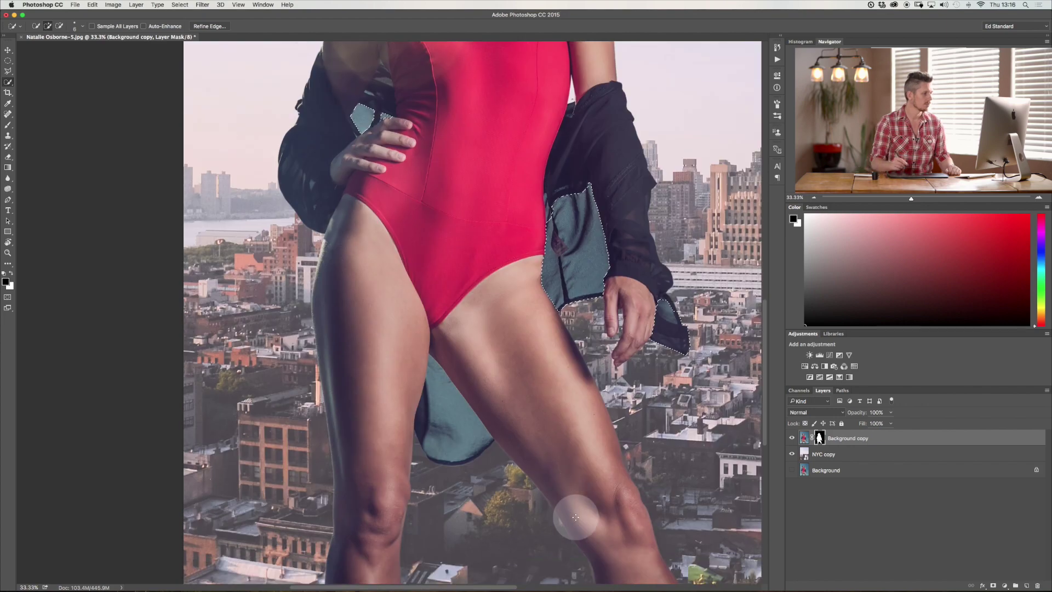
pyautogui.moveTo(434, 381); pyautogui.dragTo(452, 424)
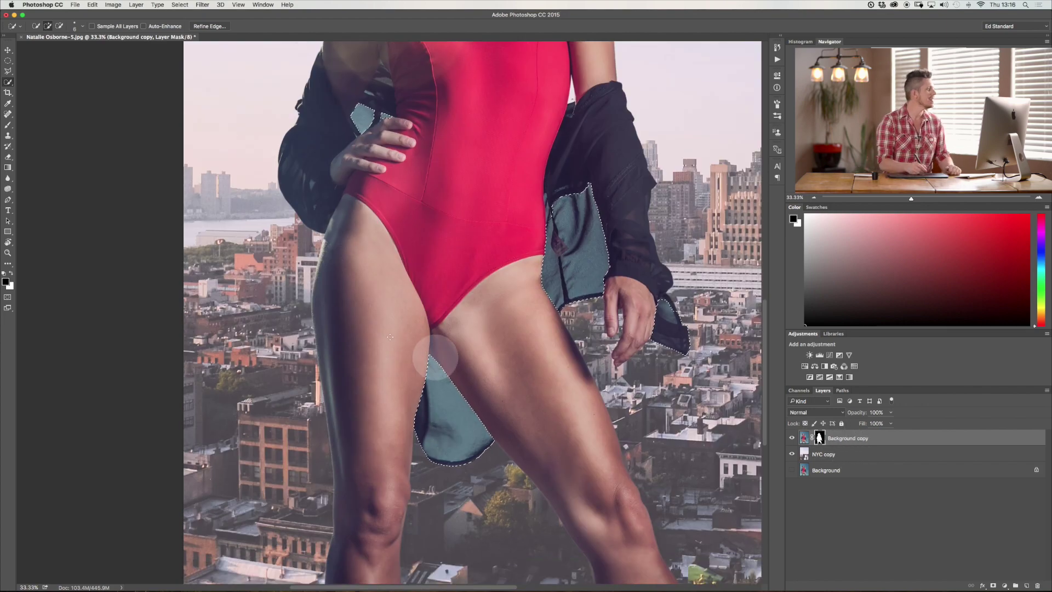
# Paint black at 14% brush opacity on the mask inside the selected jacket areas to make them semi-transparent, and deselect.
pyautogui.click(7, 125)
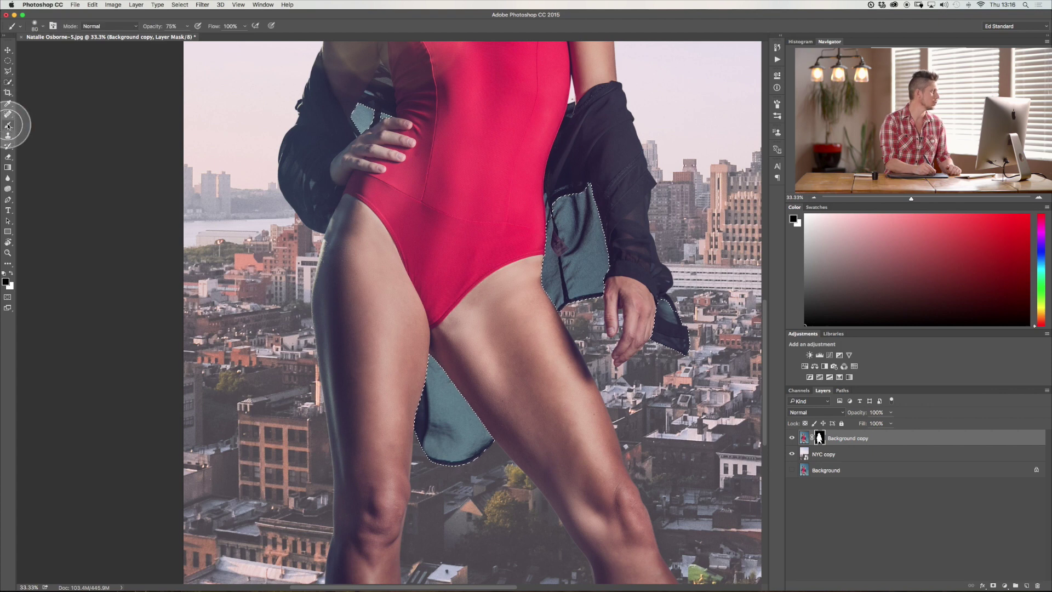
pyautogui.click(190, 27)
pyautogui.moveTo(189, 27); pyautogui.dragTo(170, 40)
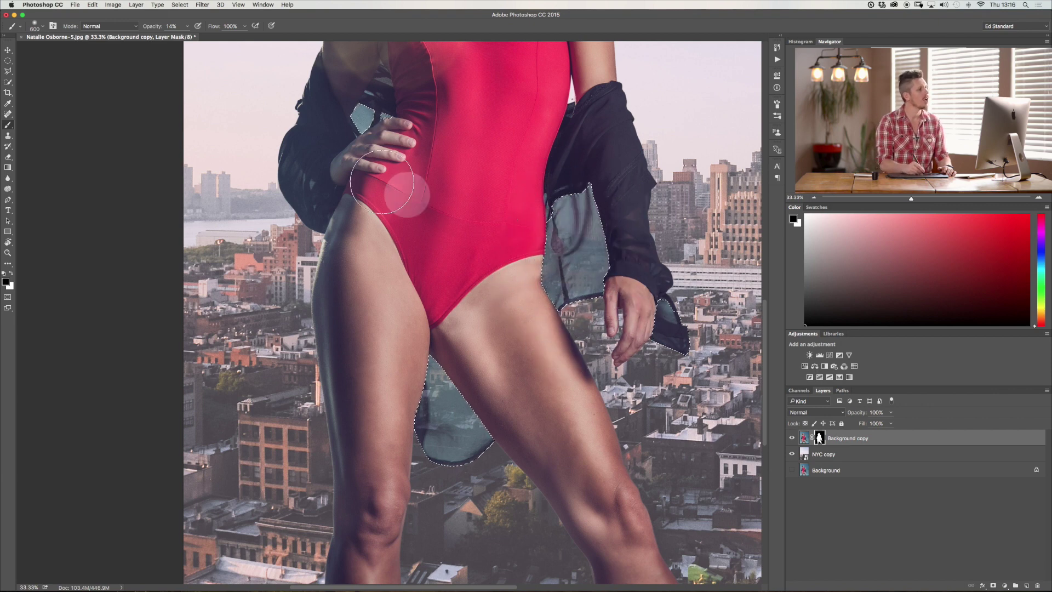
pyautogui.click(359, 113)
pyautogui.click(367, 119)
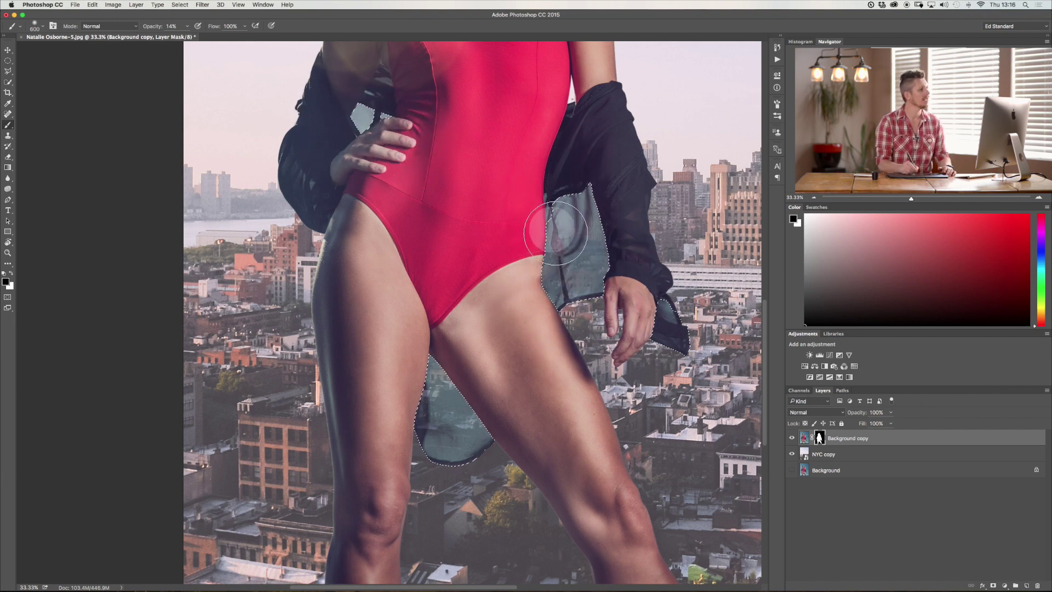
pyautogui.moveTo(666, 324)
pyautogui.mouseDown()
pyautogui.moveTo(700, 388)
pyautogui.moveTo(695, 438)
pyautogui.mouseUp()
pyautogui.moveTo(597, 249); pyautogui.dragTo(572, 268)
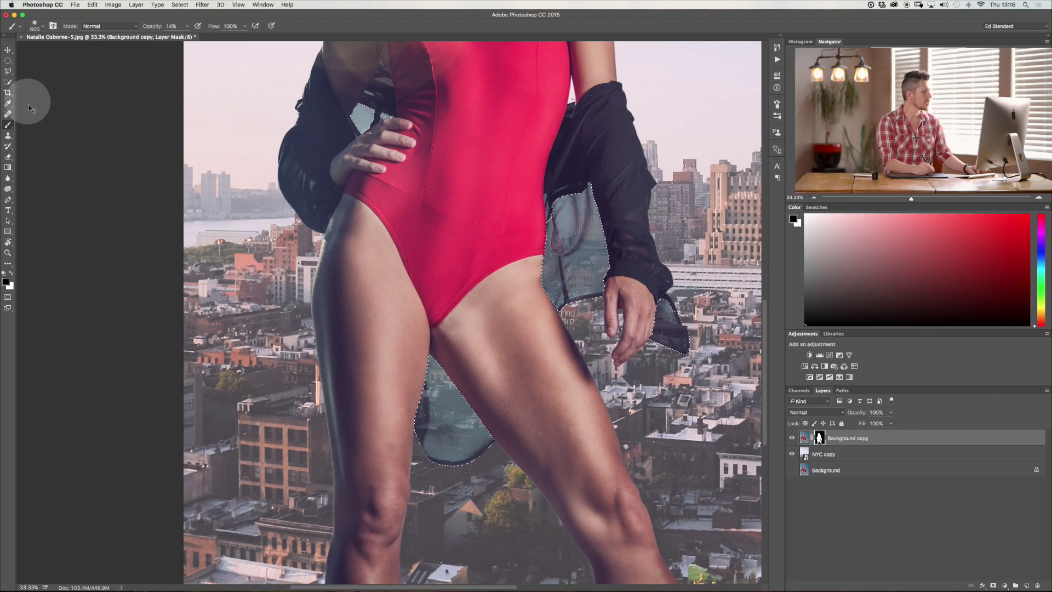
pyautogui.hotkey('ctrl', 'd')
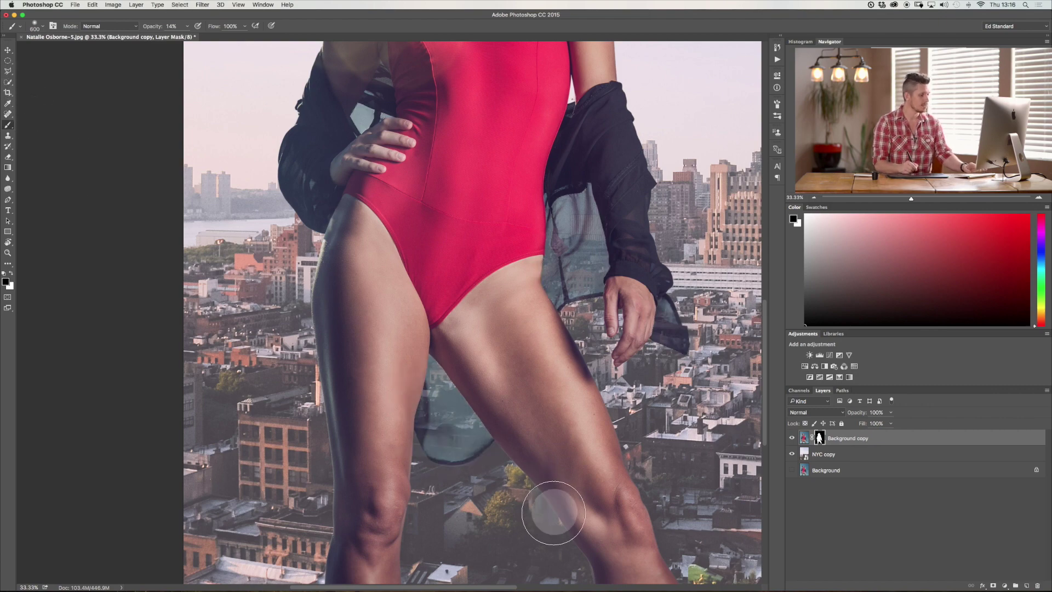
# View the Background copy layer mask on its own to inspect the grey jacket areas, and return to the composite.
pyautogui.press('super+minus')
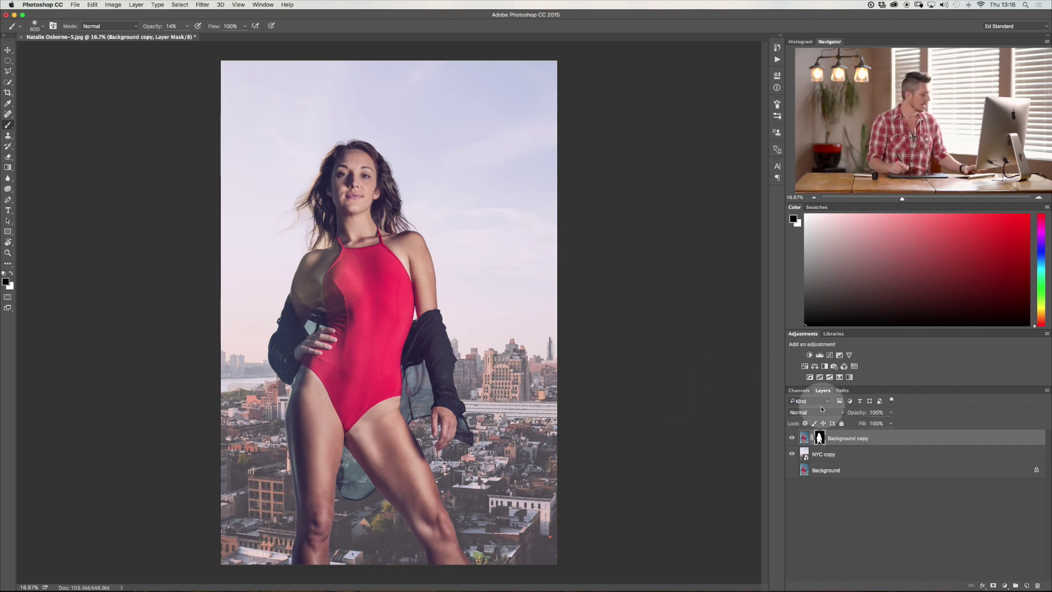
pyautogui.keyDown('alt'); pyautogui.click(820, 438); pyautogui.keyUp('alt')
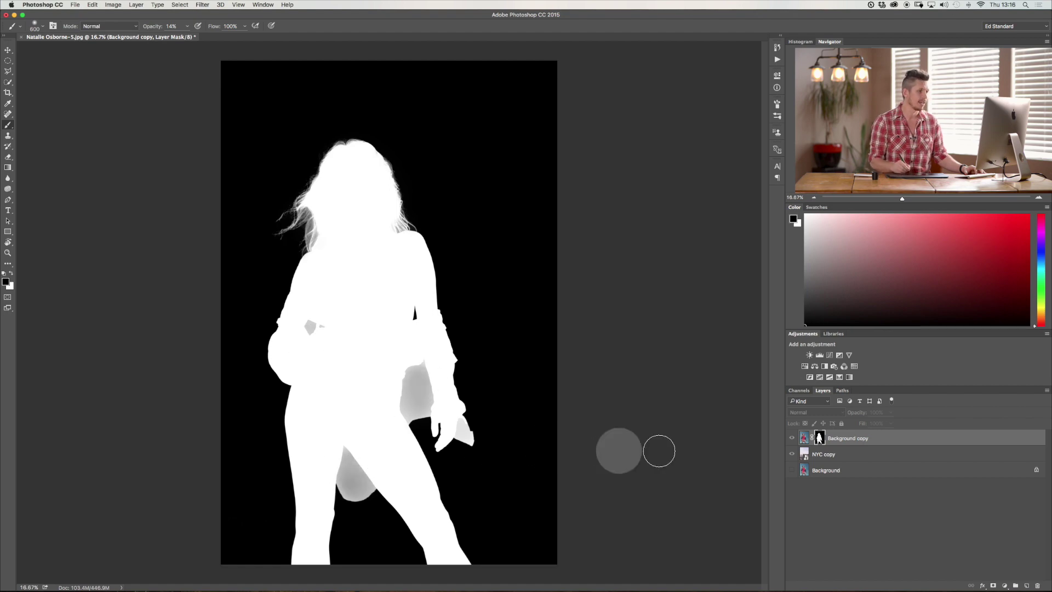
pyautogui.keyDown('alt'); pyautogui.click(819, 437); pyautogui.keyUp('alt')
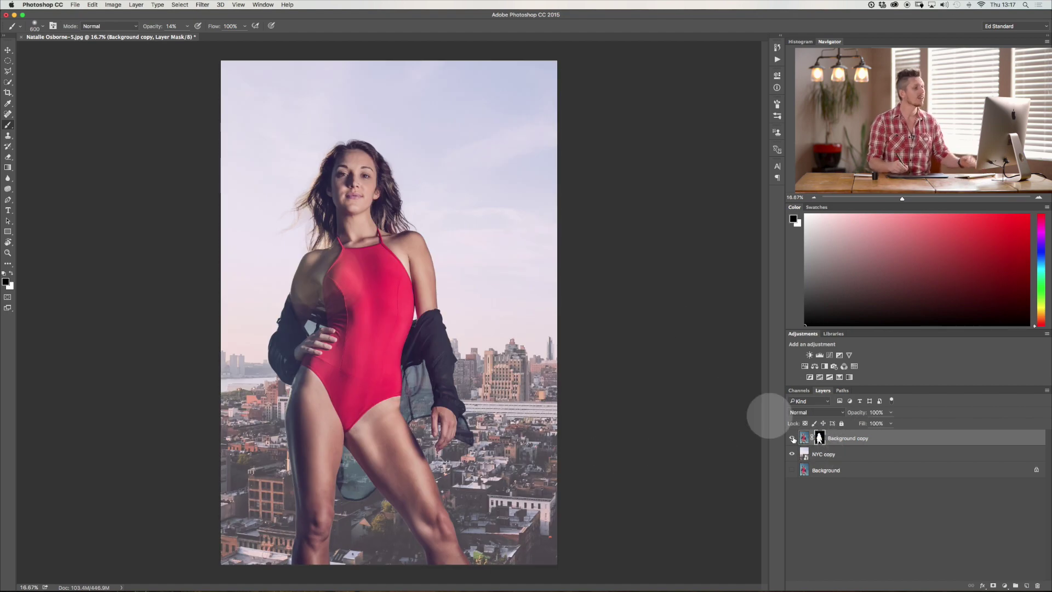
# Apply a Gaussian Blur with a radius of about 22 pixels to the NYC copy layer.
pyautogui.click(870, 467)
pyautogui.click(872, 456)
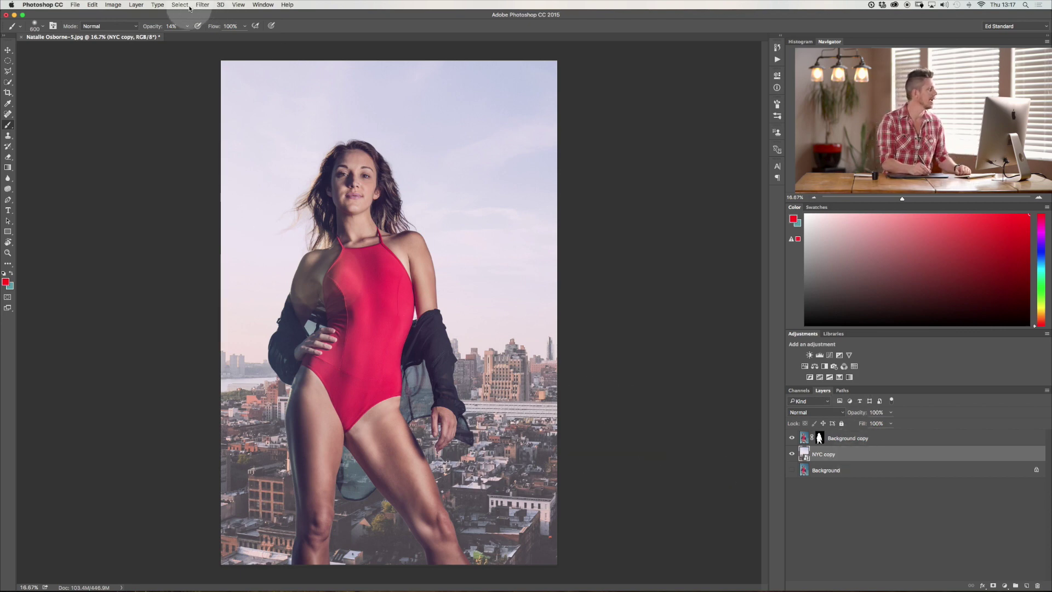
pyautogui.click(201, 5)
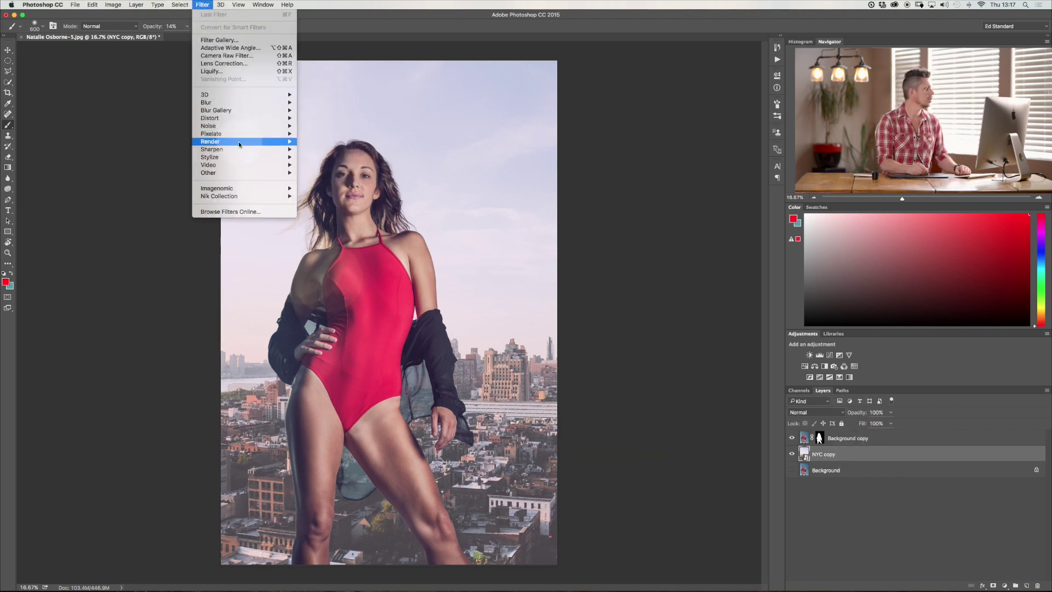
pyautogui.moveTo(244, 105)
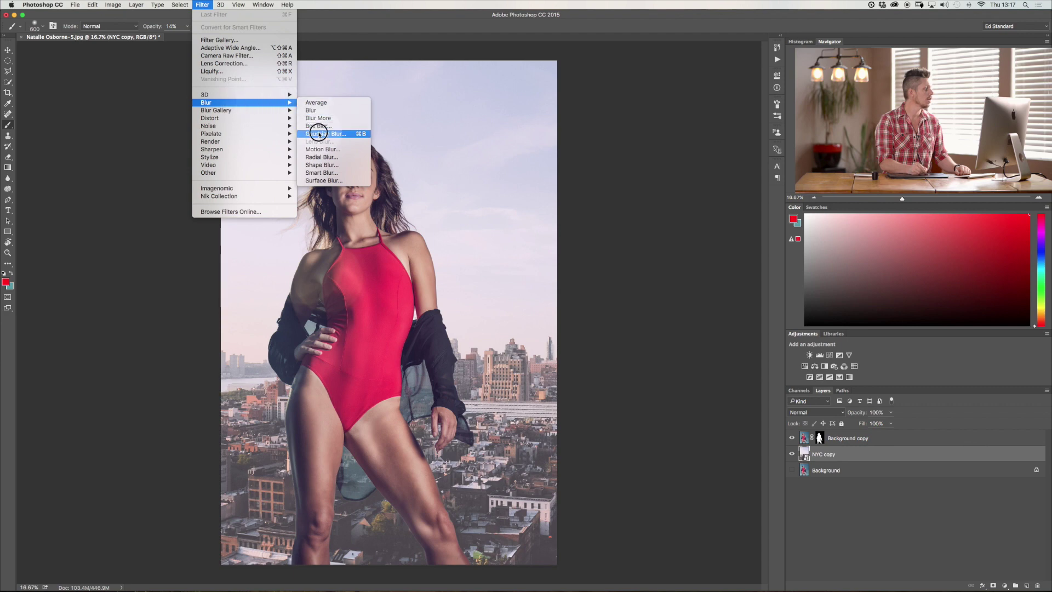
pyautogui.click(323, 133)
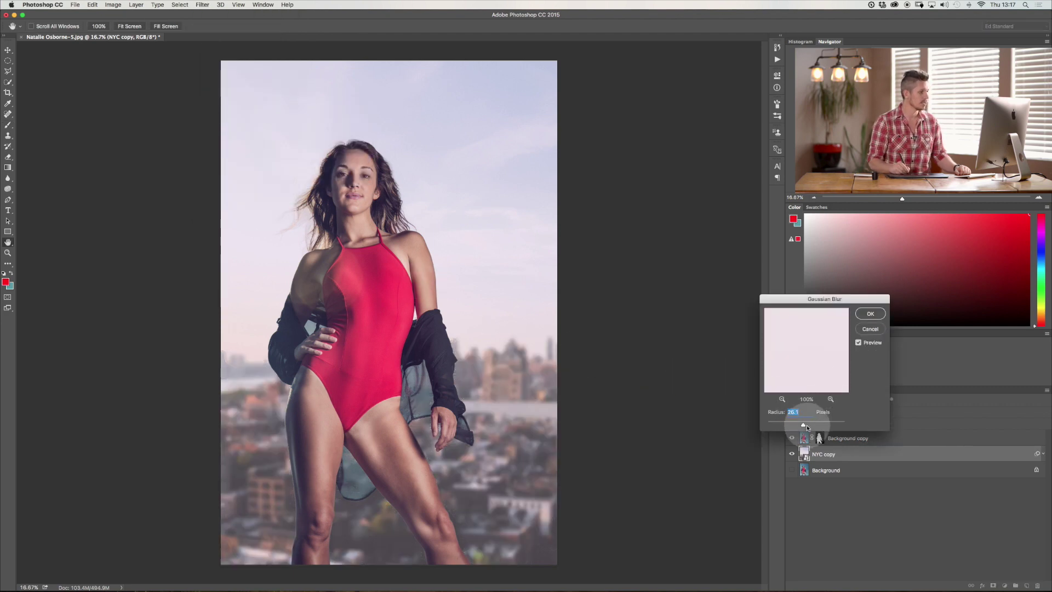
pyautogui.moveTo(798, 426); pyautogui.dragTo(804, 423)
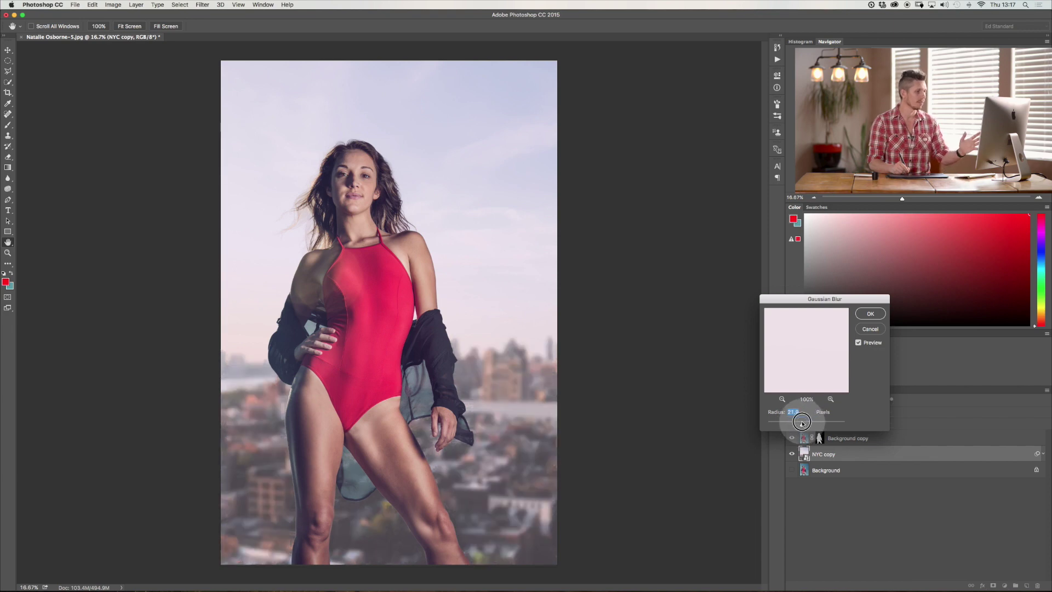
pyautogui.click(869, 314)
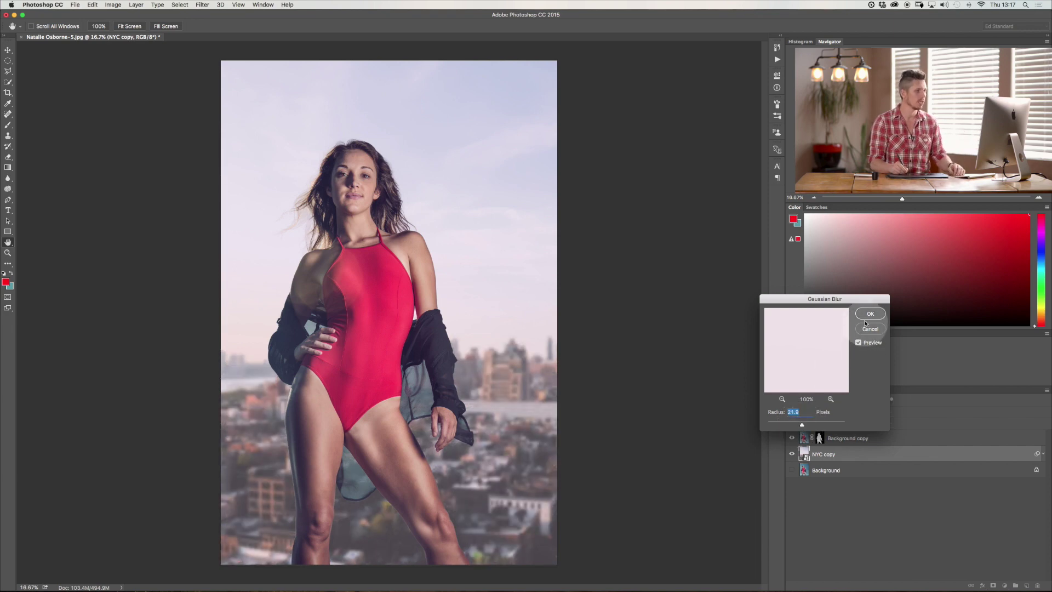
# Add a Photo Filter adjustment above the Background copy layer, using Warming Filter (85) at 34% density.
pyautogui.press('b')
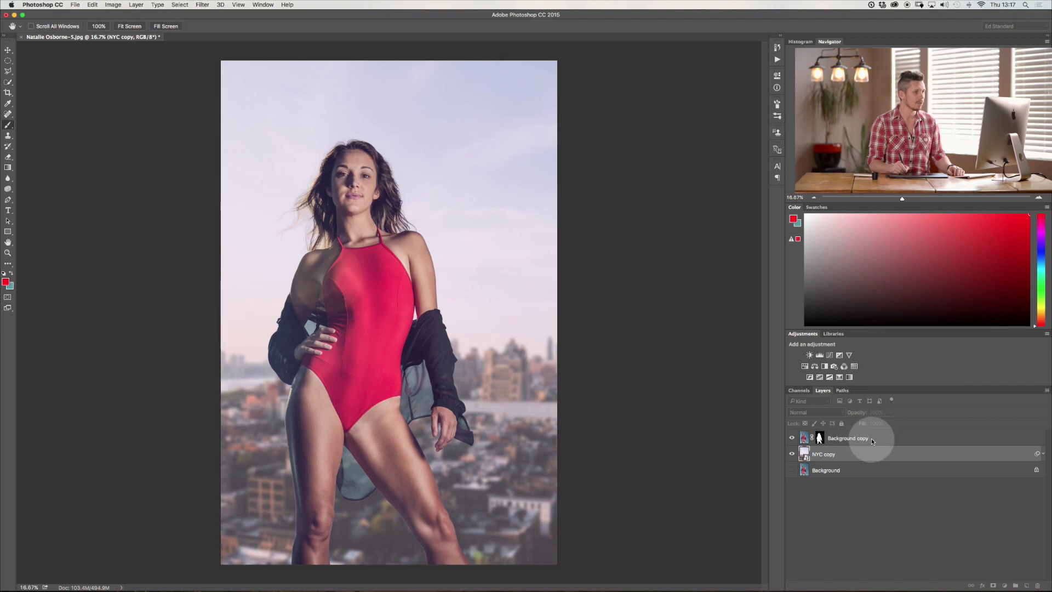
pyautogui.click(803, 438)
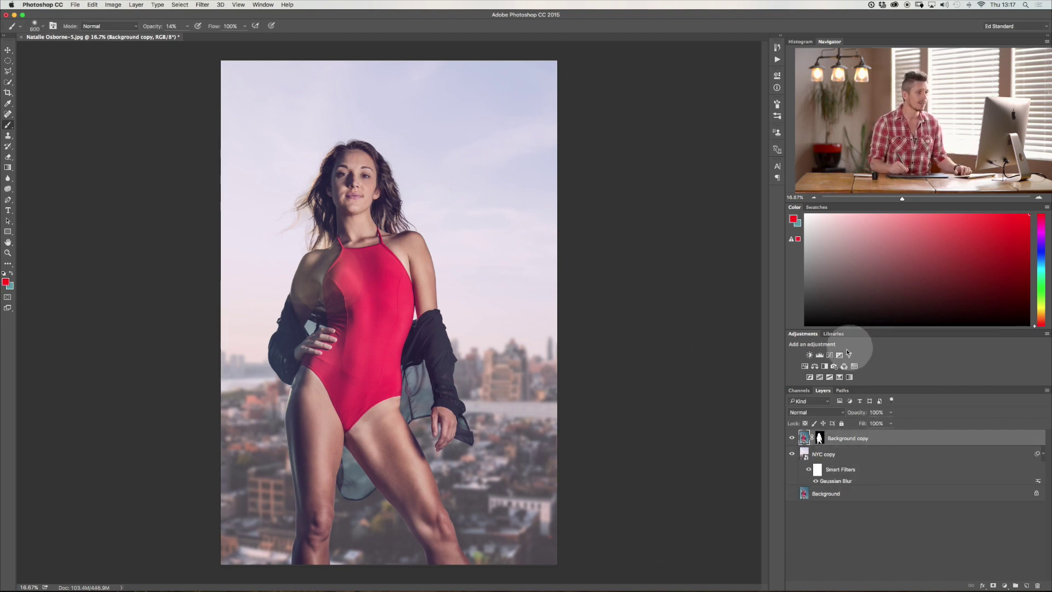
pyautogui.click(835, 369)
pyautogui.moveTo(693, 131); pyautogui.dragTo(699, 133)
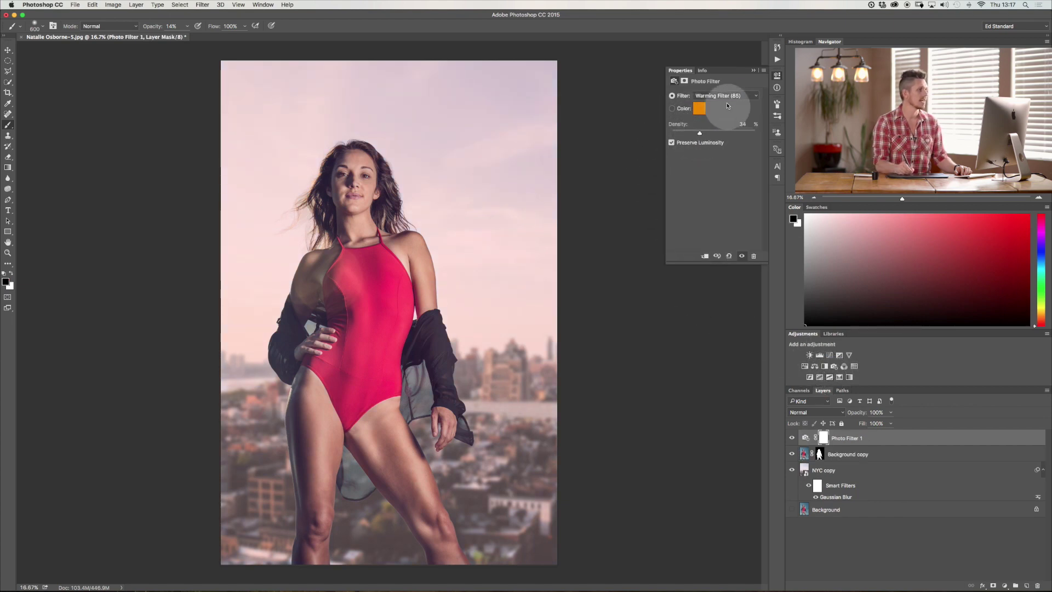
pyautogui.click(754, 70)
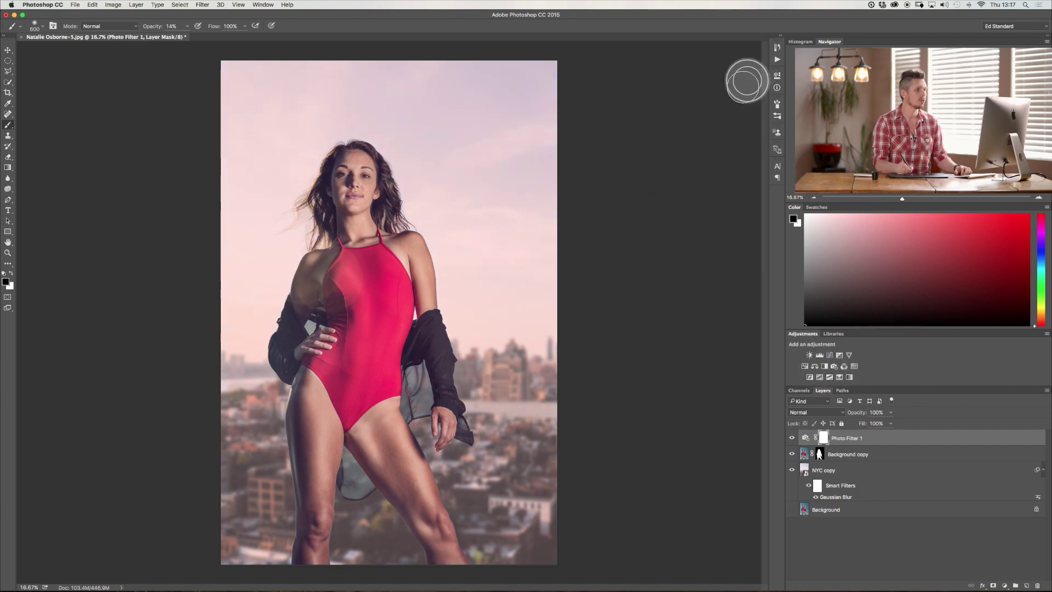
# Add a Color Balance adjustment and shift its shadows toward cyan and blue, with Yellow–Blue at +9.
pyautogui.click(817, 367)
pyautogui.click(710, 96)
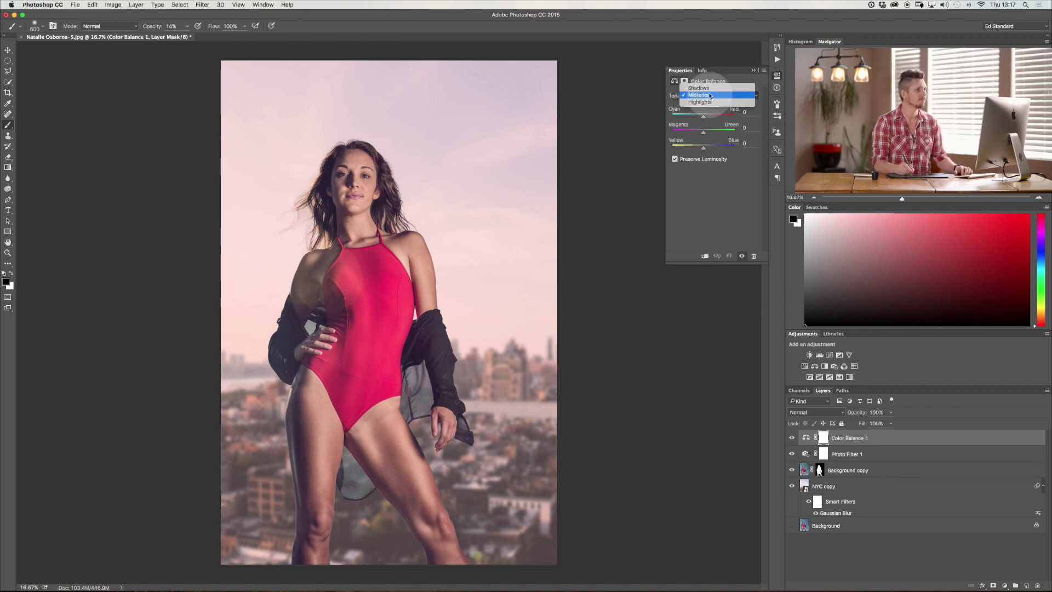
pyautogui.click(711, 89)
pyautogui.moveTo(704, 116); pyautogui.dragTo(706, 146)
# Set the Color Balance highlights to Cyan–Red +10, Magenta–Green +3 and Yellow–Blue -6.
pyautogui.click(707, 95)
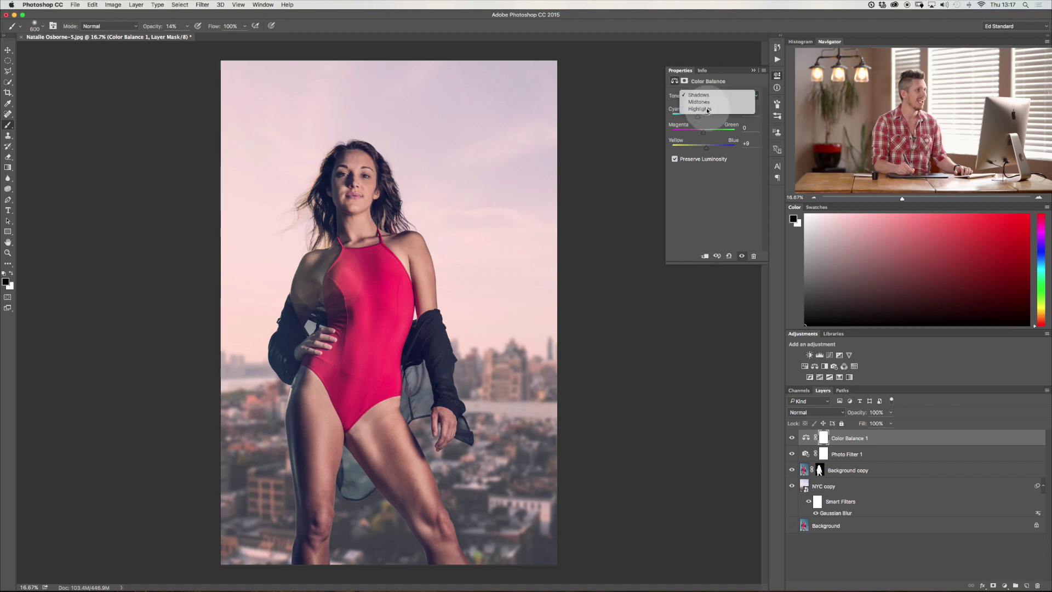
pyautogui.click(707, 109)
pyautogui.moveTo(706, 145); pyautogui.dragTo(699, 150)
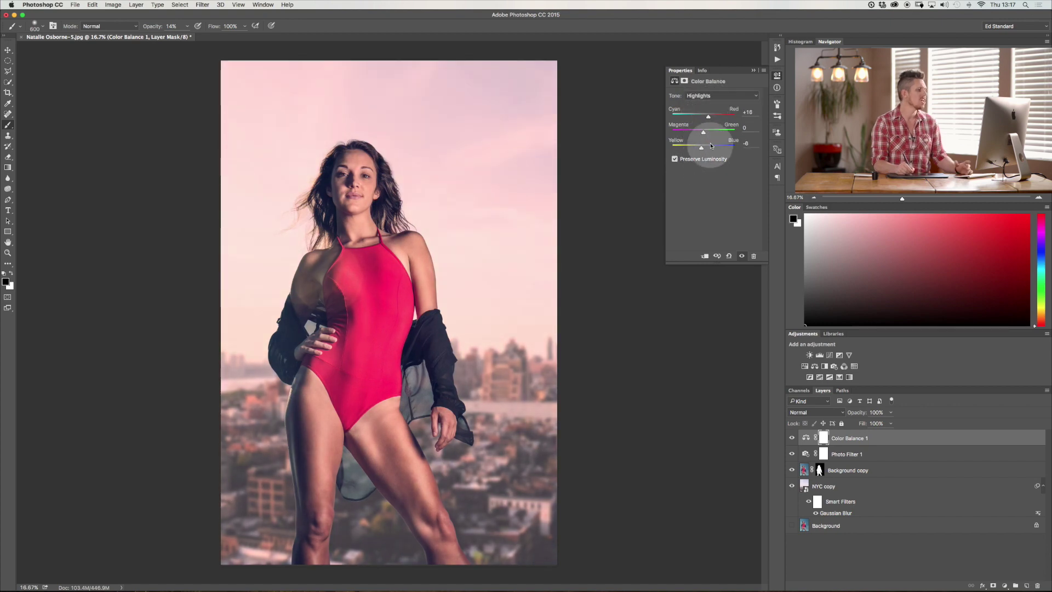
pyautogui.moveTo(704, 134); pyautogui.dragTo(705, 117)
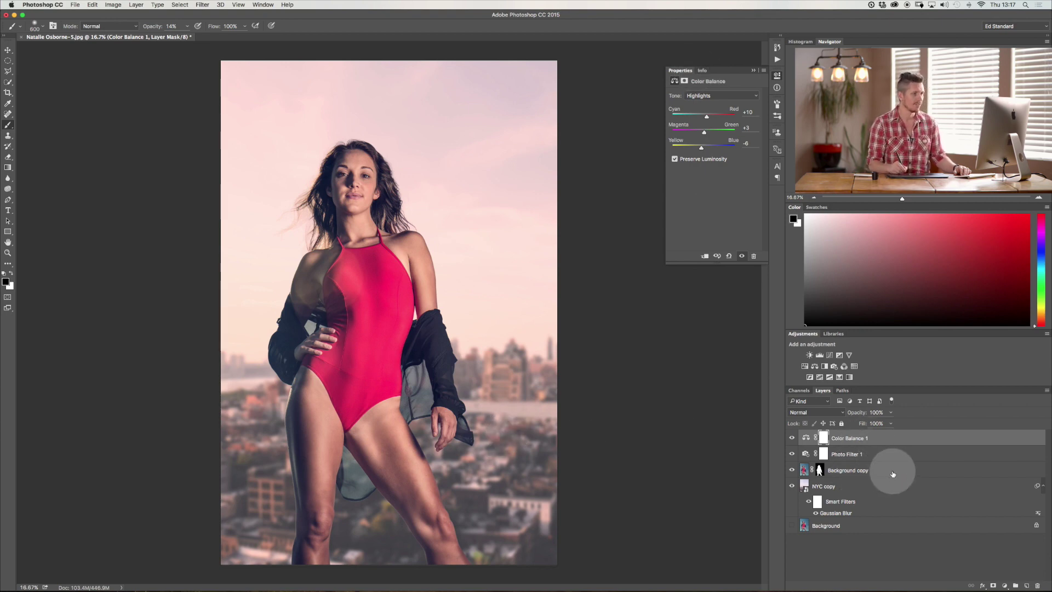
# Add a Brightness/Contrast adjustment with contrast -19 above the Background copy layer and clip it to that layer.
pyautogui.click(892, 471)
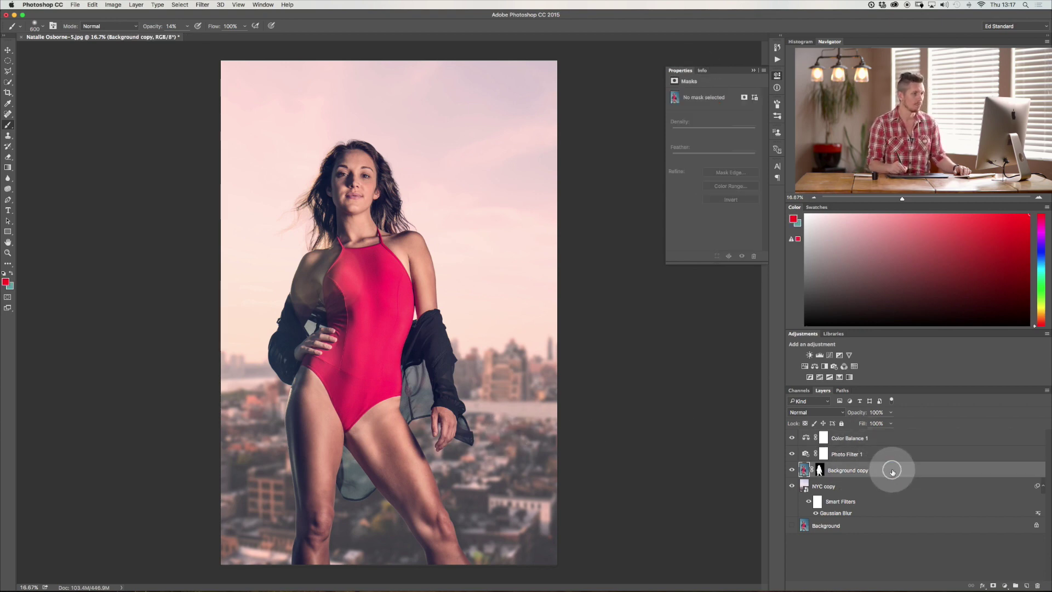
pyautogui.click(811, 356)
pyautogui.moveTo(714, 134); pyautogui.dragTo(697, 137)
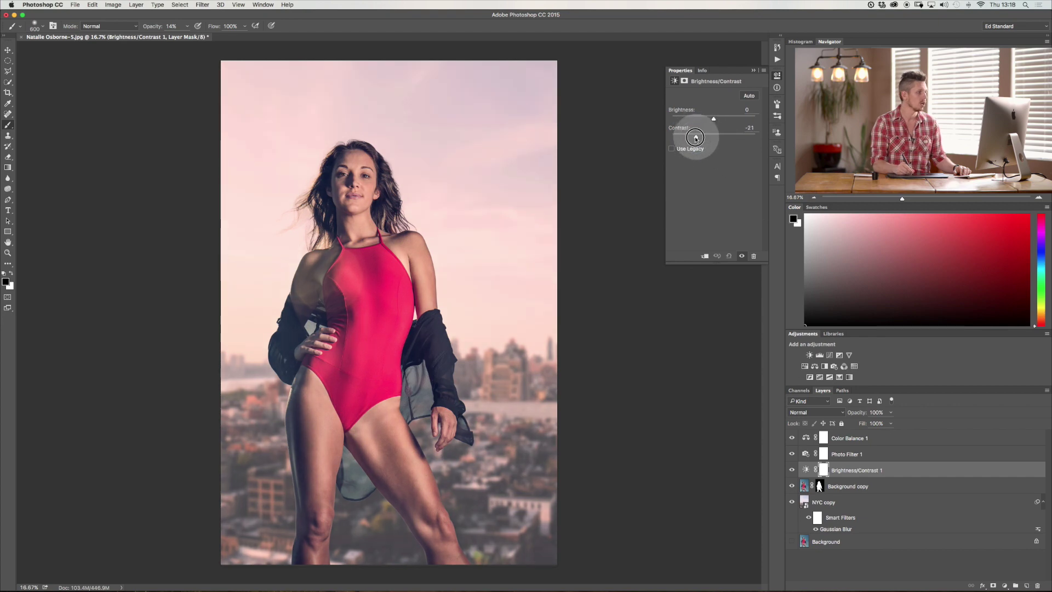
pyautogui.moveTo(699, 141); pyautogui.dragTo(701, 141)
pyautogui.click(705, 256)
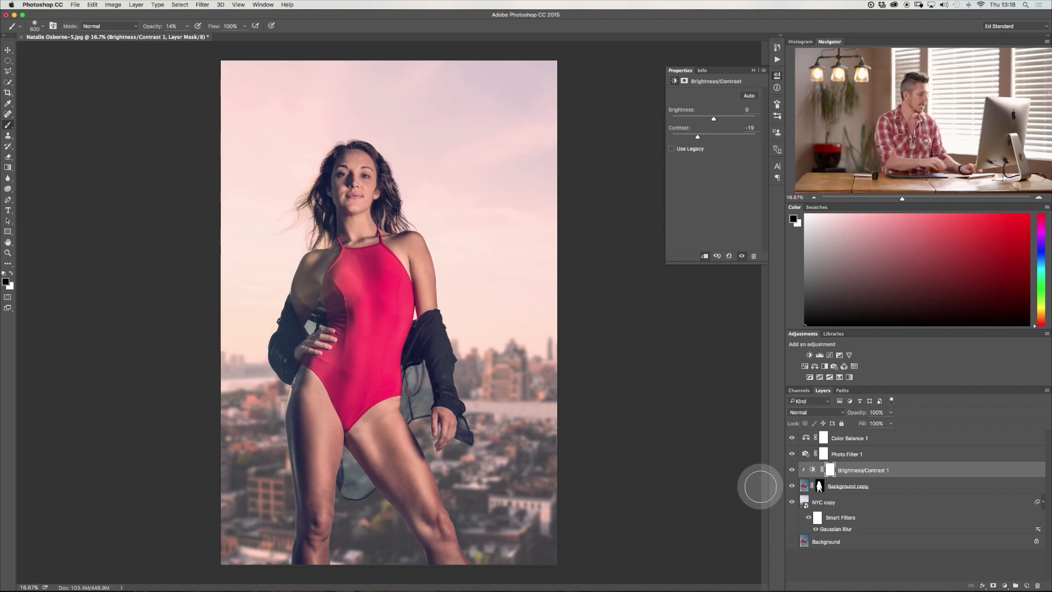
# Compare the original Background image alone with the full composite, and collapse the adjustment properties.
pyautogui.press('super+minus')
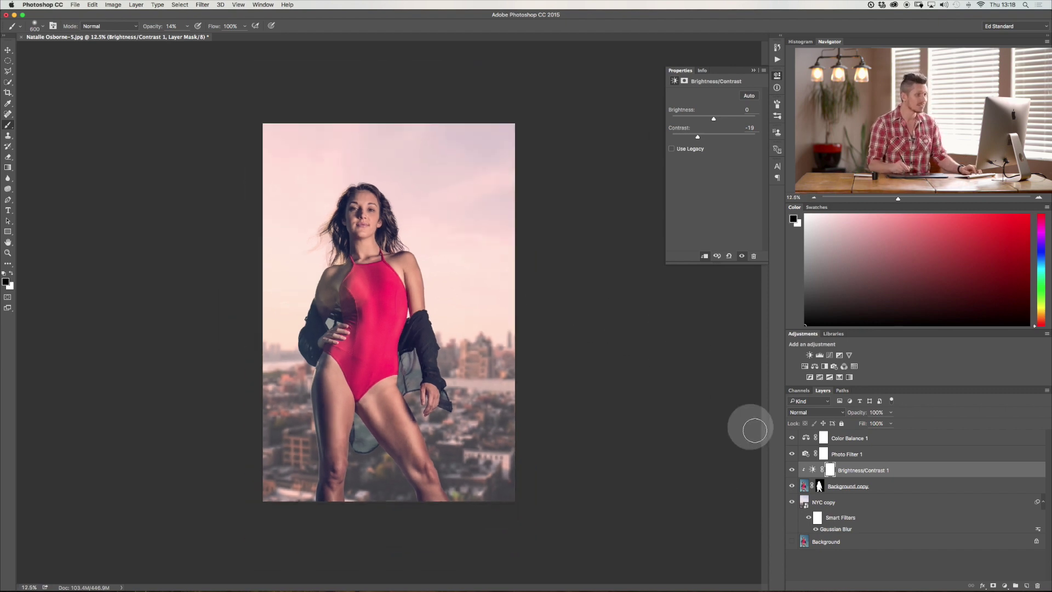
pyautogui.click(792, 543)
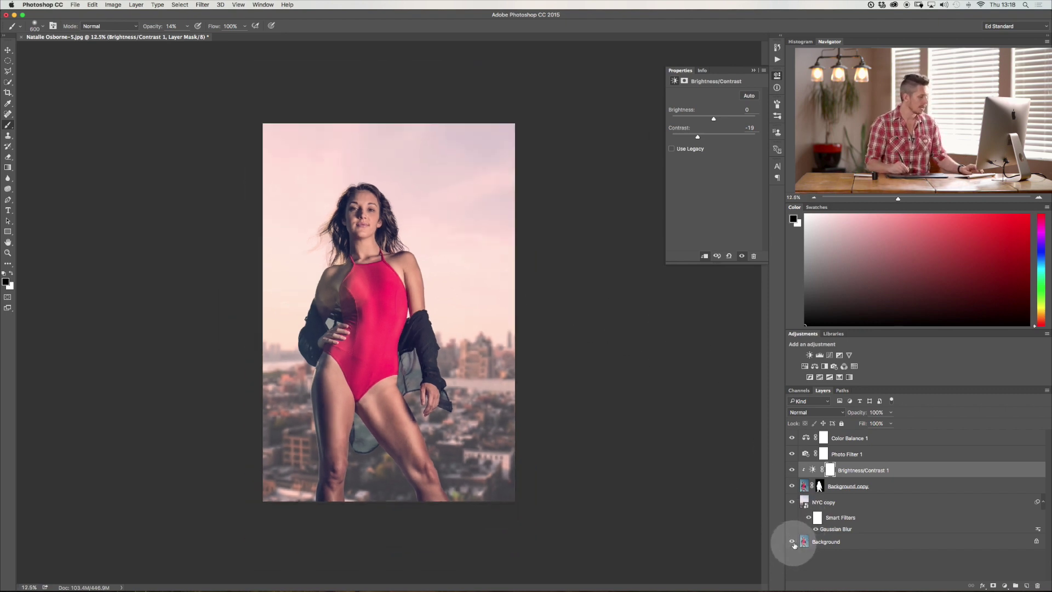
pyautogui.keyDown('alt'); pyautogui.click(793, 543); pyautogui.keyUp('alt')
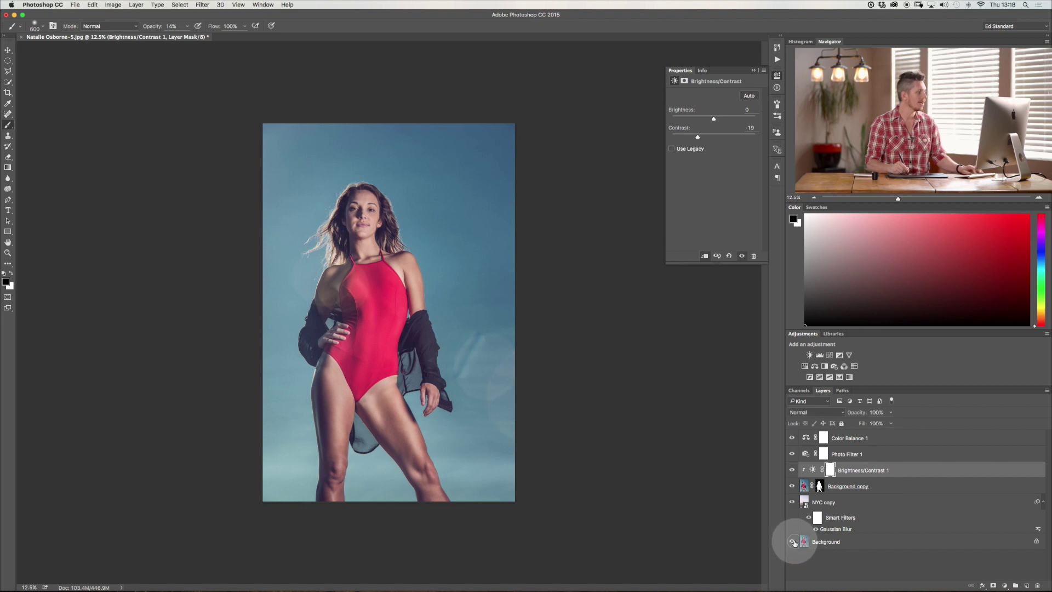
pyautogui.keyDown('alt'); pyautogui.click(793, 543); pyautogui.keyUp('alt')
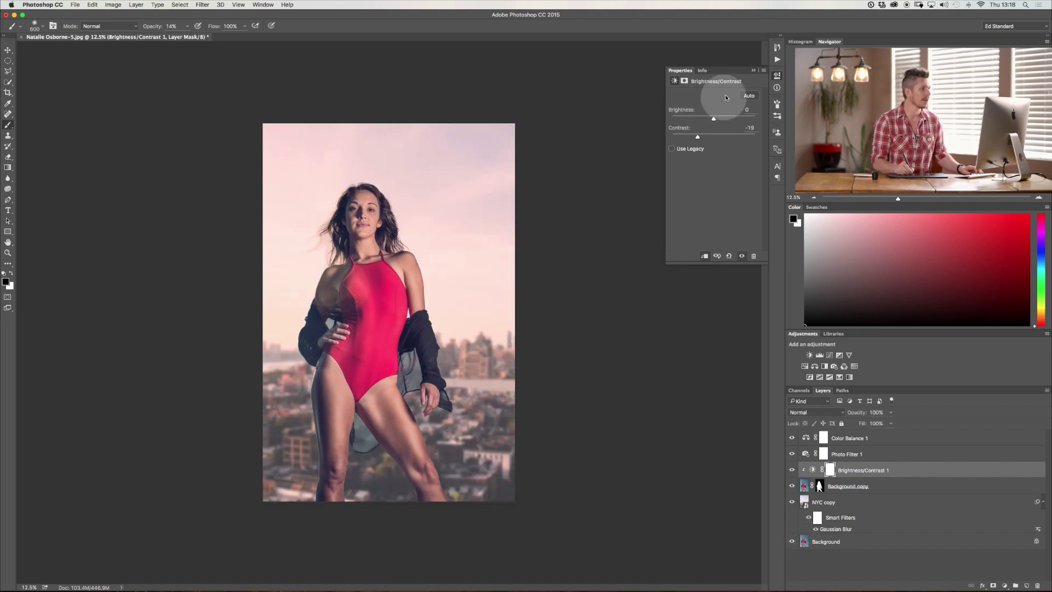
pyautogui.click(754, 70)
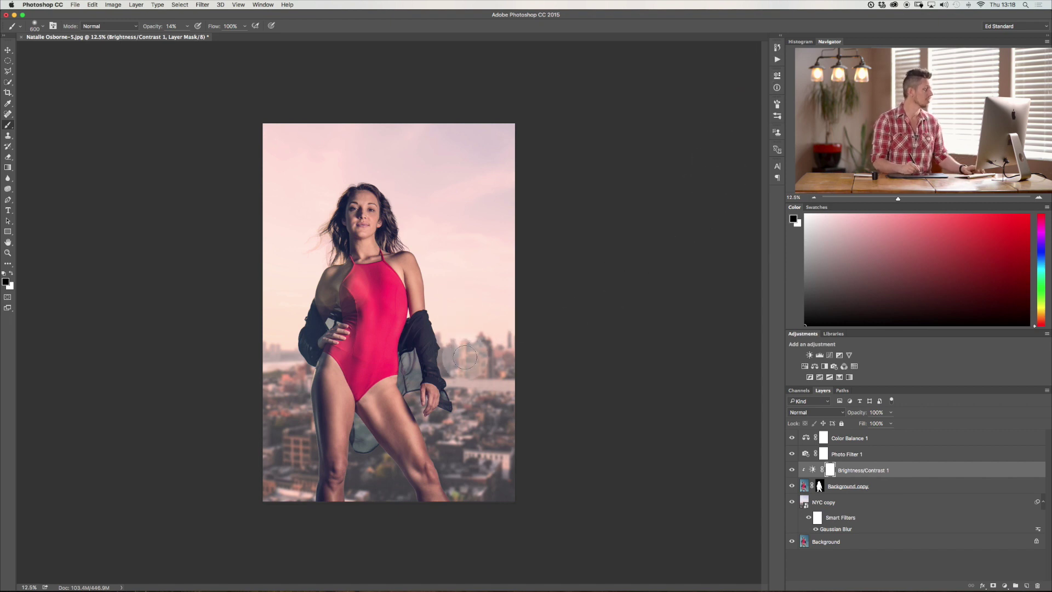